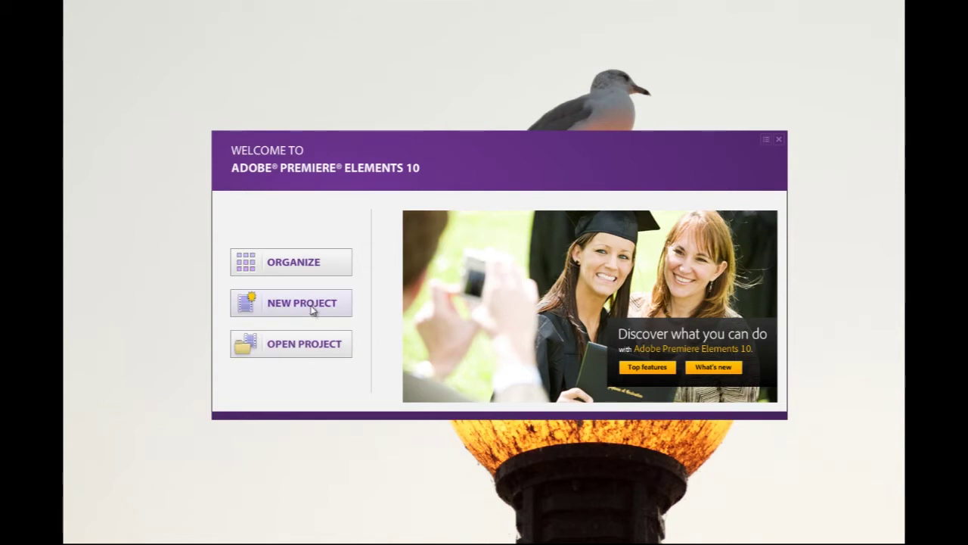
Start a new project from the Welcome screen, bringing up the New Project dialog
{"action": "left_click", "coordinate": [312, 307]}
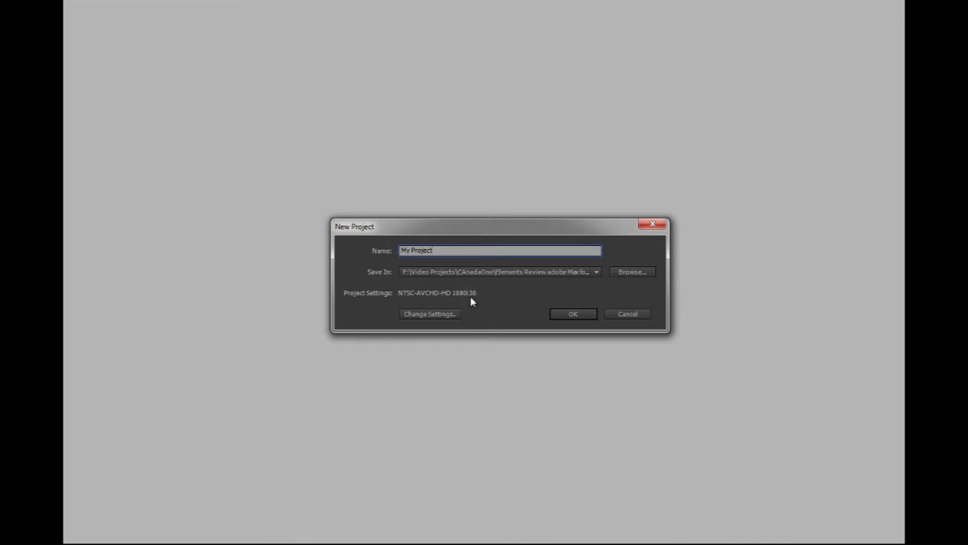
Browse the setting presets, including DSLR, keep NTSC AVCHD HD 1080i 30, and create the project
{"action": "left_click", "coordinate": [452, 315]}
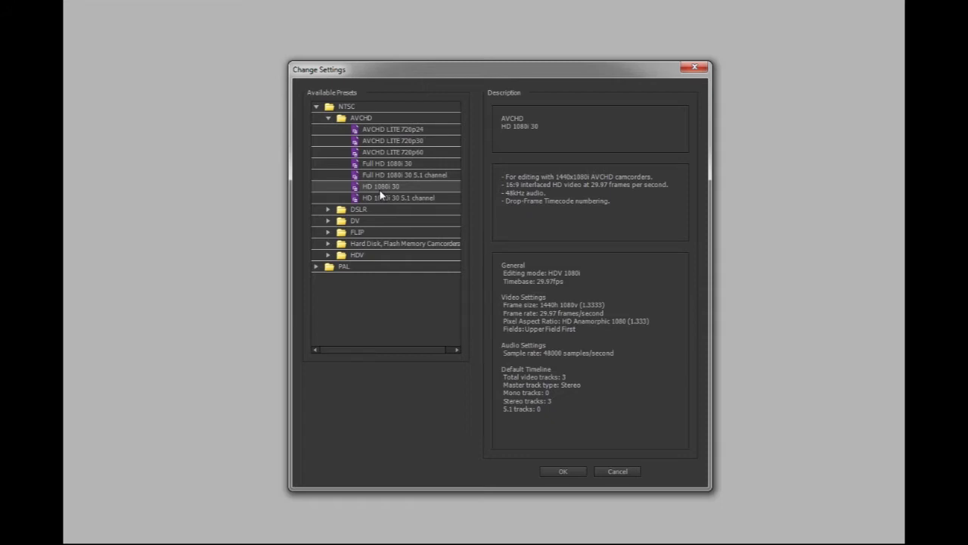
{"action": "left_click", "coordinate": [327, 209]}
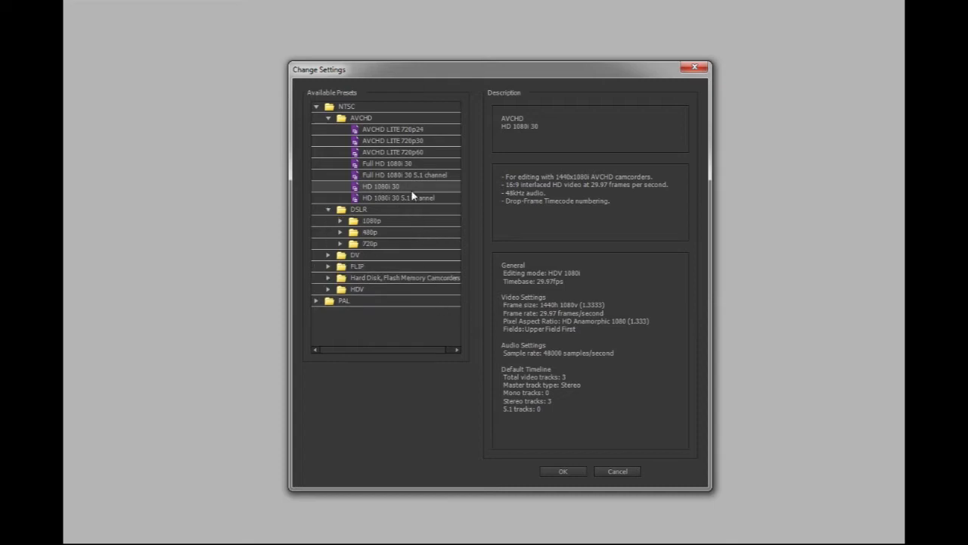
{"action": "left_click", "coordinate": [565, 472]}
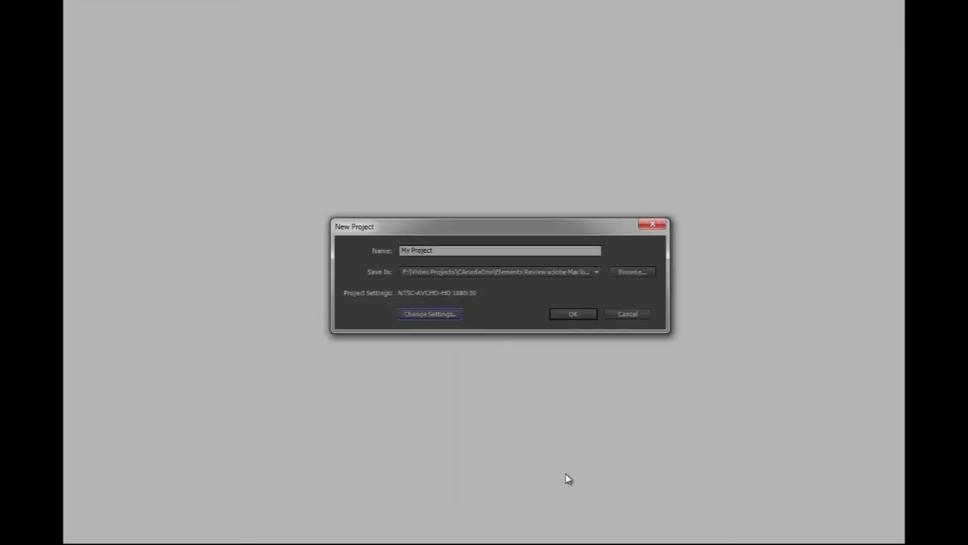
{"action": "left_click", "coordinate": [578, 315]}
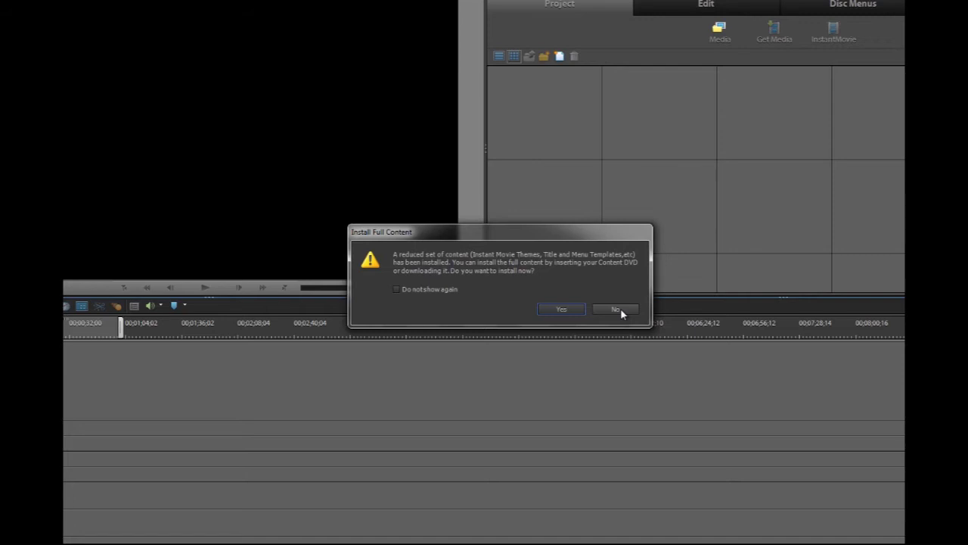
Decline the Install Full Content offer and switch to the Sceneline view
{"action": "left_click", "coordinate": [616, 309]}
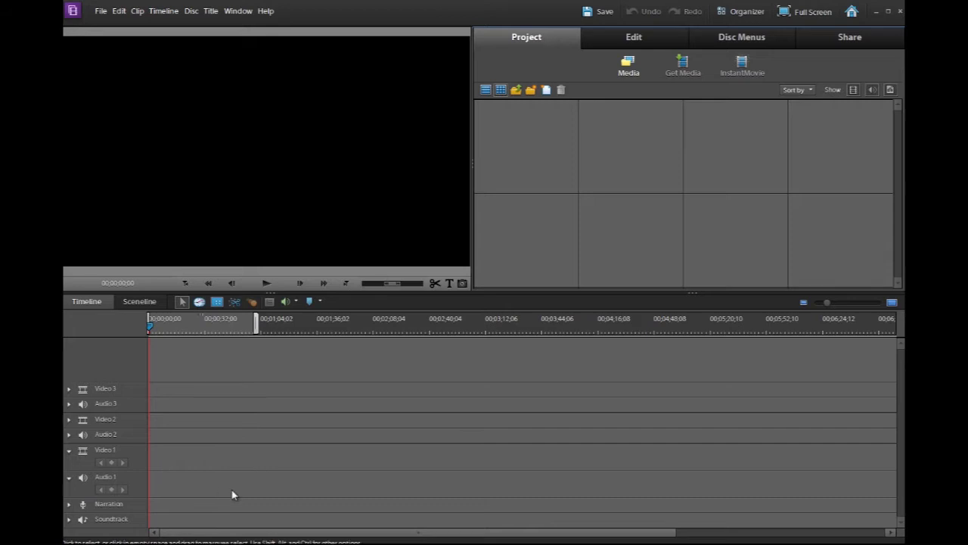
{"action": "left_click", "coordinate": [143, 301]}
Toggle between the Timeline and Sceneline views, ending on the Timeline with its empty tracks
{"action": "left_click", "coordinate": [84, 303]}
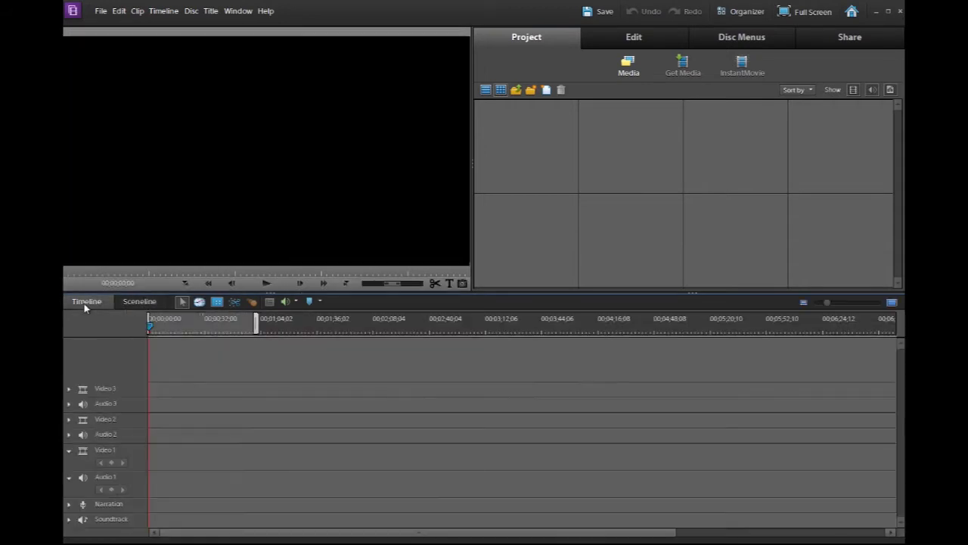
{"action": "left_click", "coordinate": [144, 302]}
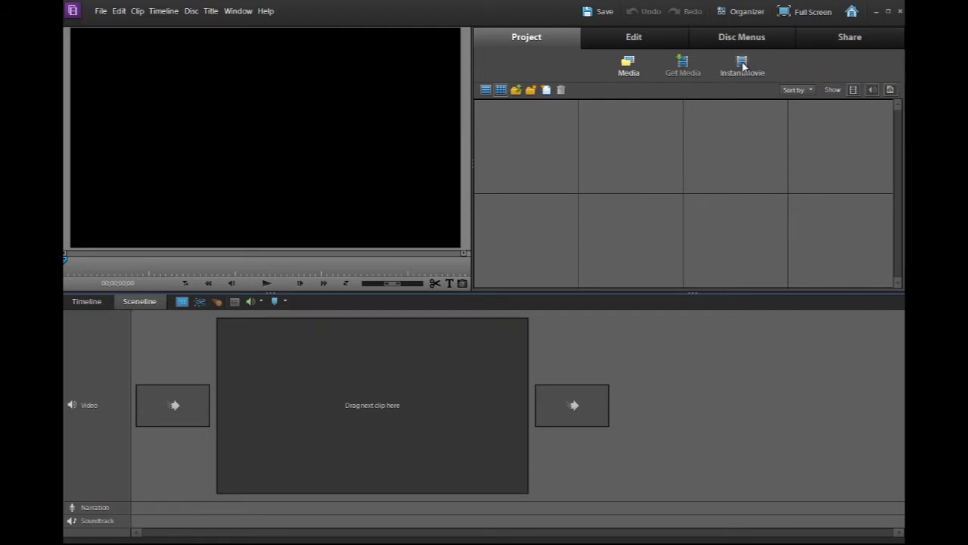
{"action": "left_click", "coordinate": [87, 306]}
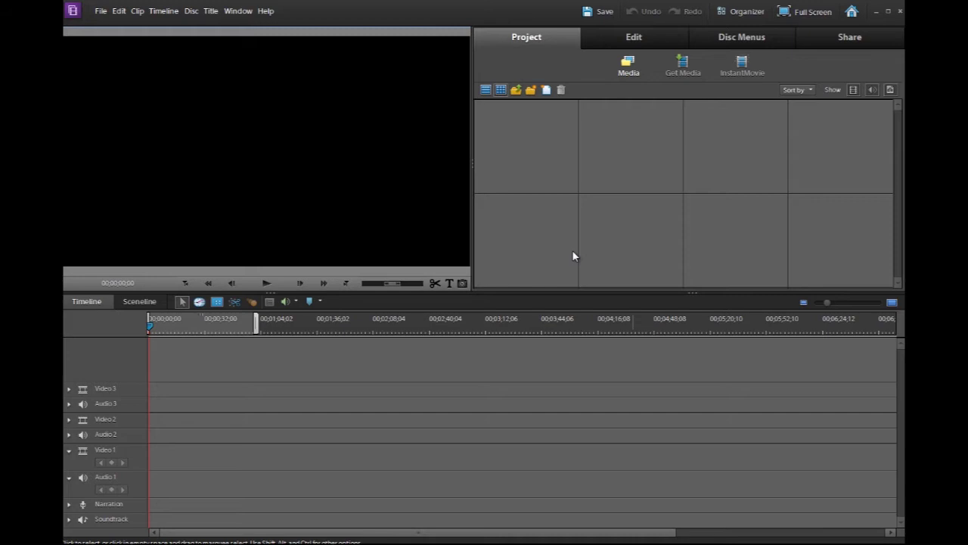
Import the media files 001.MTS through 036.JPG into the project
{"action": "double_click", "coordinate": [540, 158]}
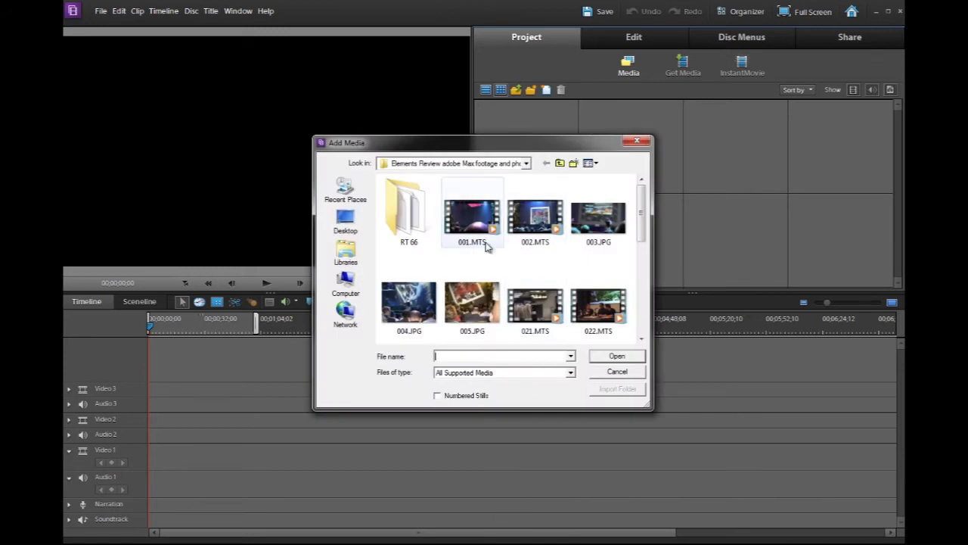
{"action": "left_click", "coordinate": [472, 223]}
{"action": "scroll", "coordinate": [529, 265], "scroll_direction": "down", "scroll_amount": 5}
{"action": "left_click", "coordinate": [592, 301], "text": "shift"}
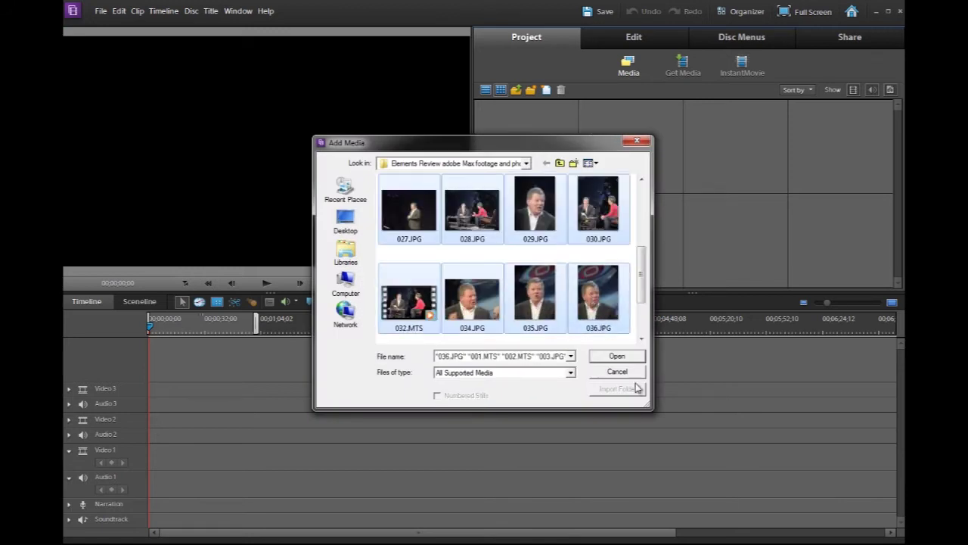
{"action": "left_click", "coordinate": [617, 356]}
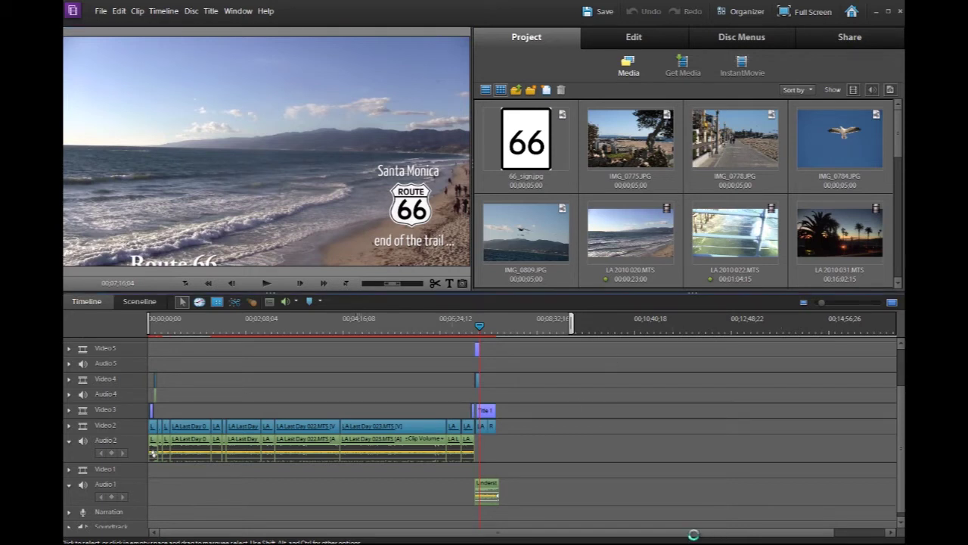
Drag the playhead back to 00;00;00;00 so the pier clip shows
{"action": "left_click_drag", "start_coordinate": [437, 325], "coordinate": [79, 323]}
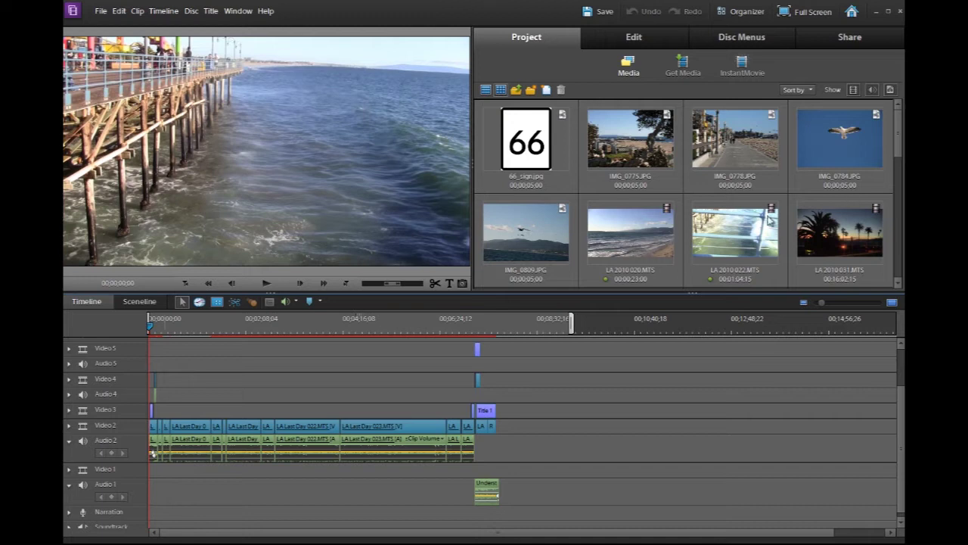
Preview the LA 2010 022.MTS clip and place it on Video 2 after the sequence
{"action": "double_click", "coordinate": [765, 241]}
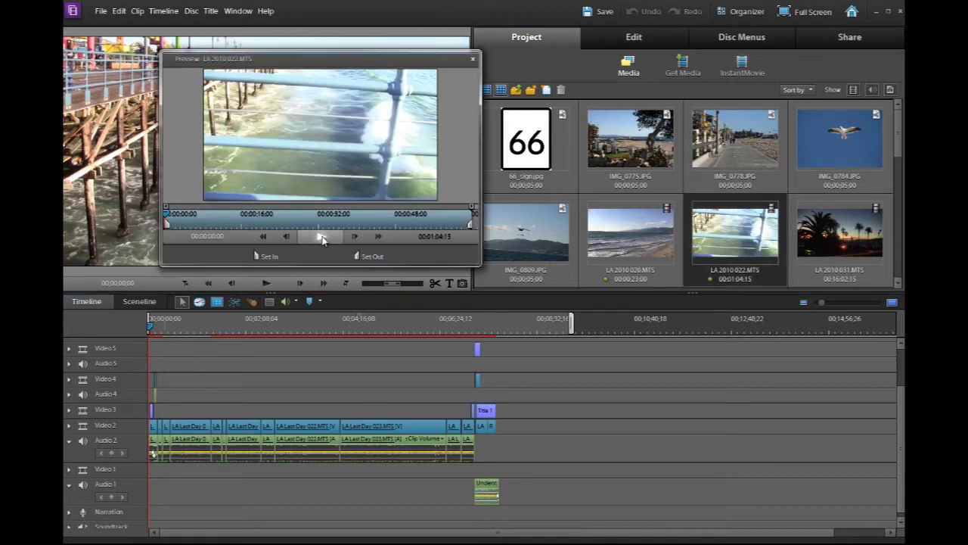
{"action": "left_click", "coordinate": [322, 239]}
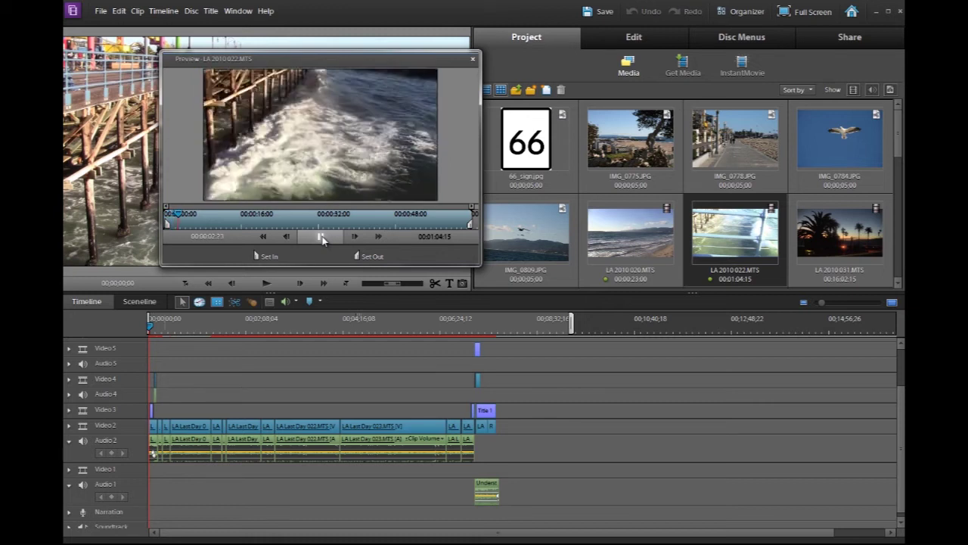
{"action": "left_click", "coordinate": [322, 239]}
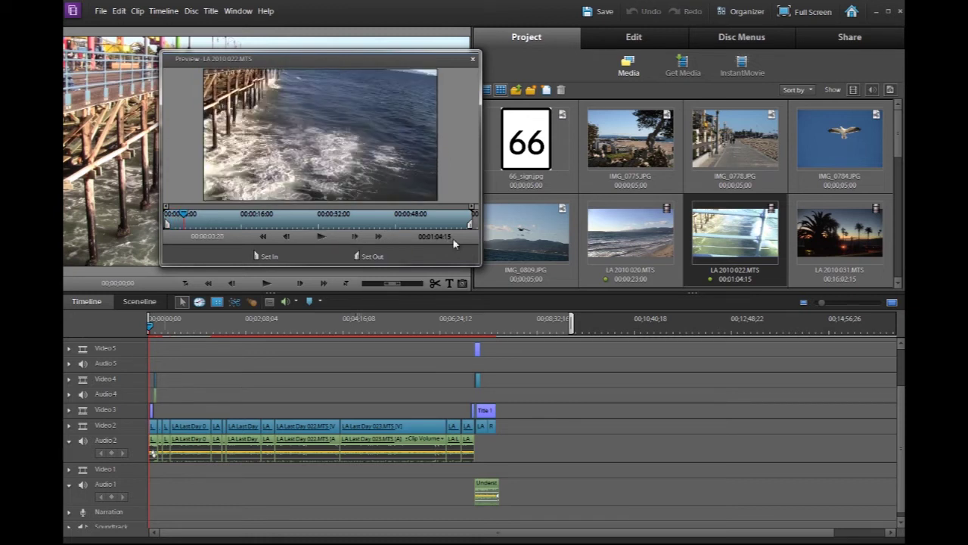
{"action": "left_click_drag", "start_coordinate": [755, 239], "coordinate": [606, 429]}
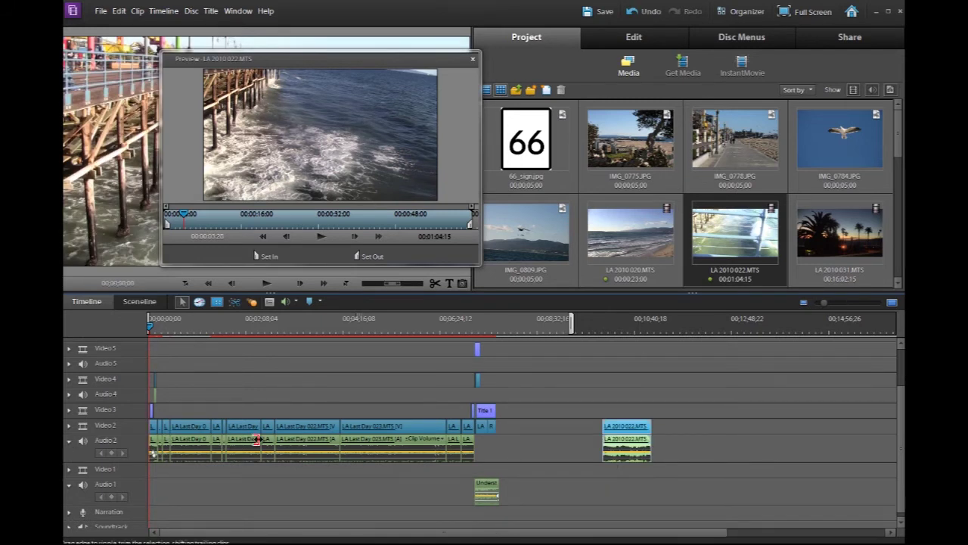
{"action": "left_click", "coordinate": [68, 440]}
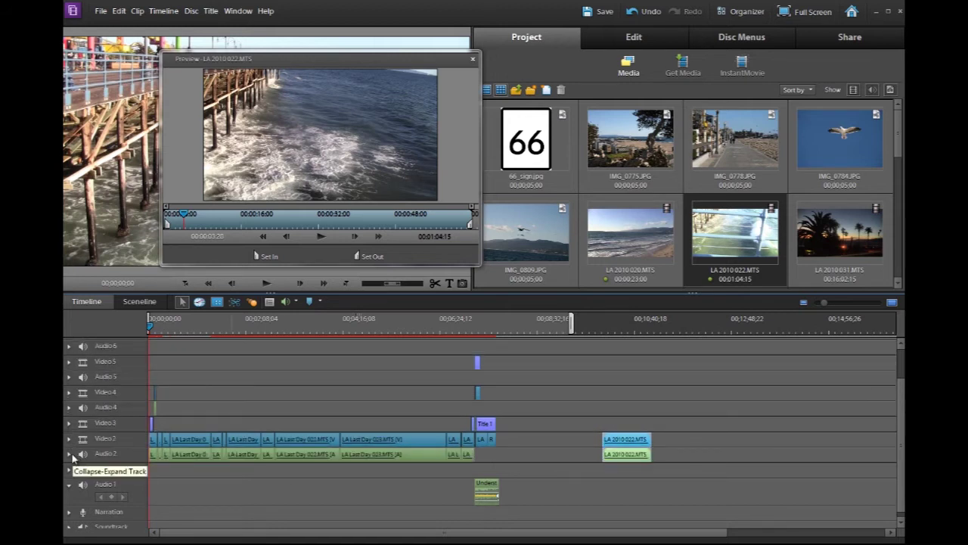
{"action": "left_click", "coordinate": [69, 453]}
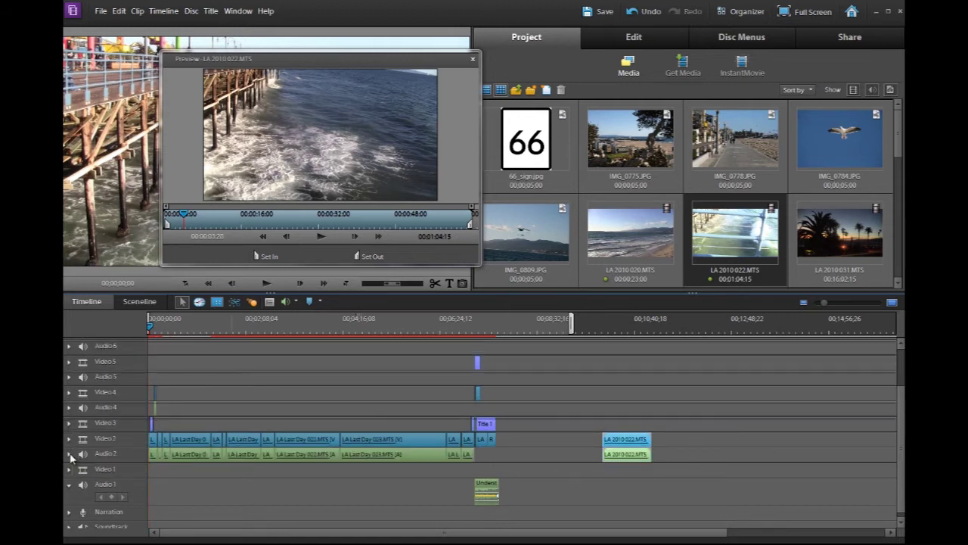
Split the LA 2010 022 clip at two frames around the breaking wave and delete the later piece
{"action": "left_click", "coordinate": [615, 325]}
{"action": "left_click_drag", "start_coordinate": [614, 324], "coordinate": [618, 327]}
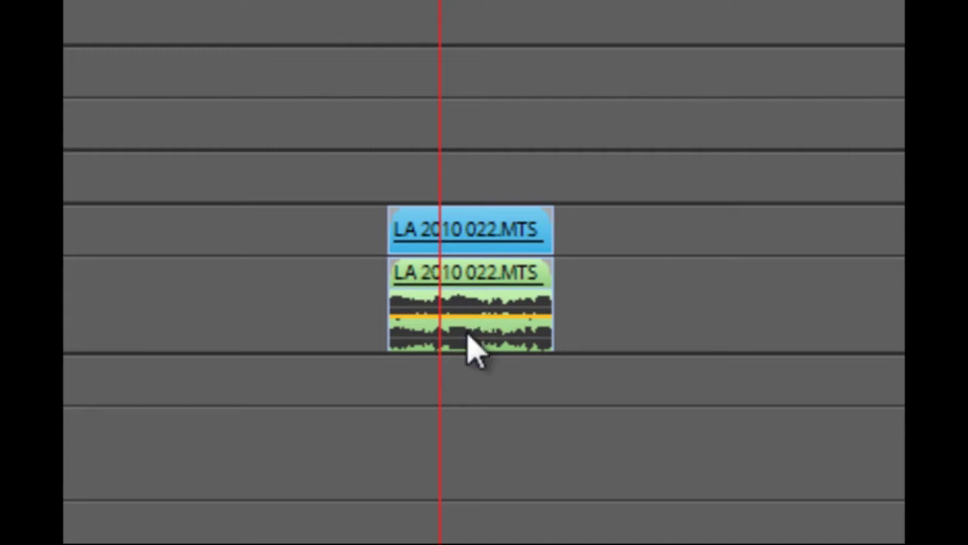
{"action": "mouse_move", "coordinate": [470, 347]}
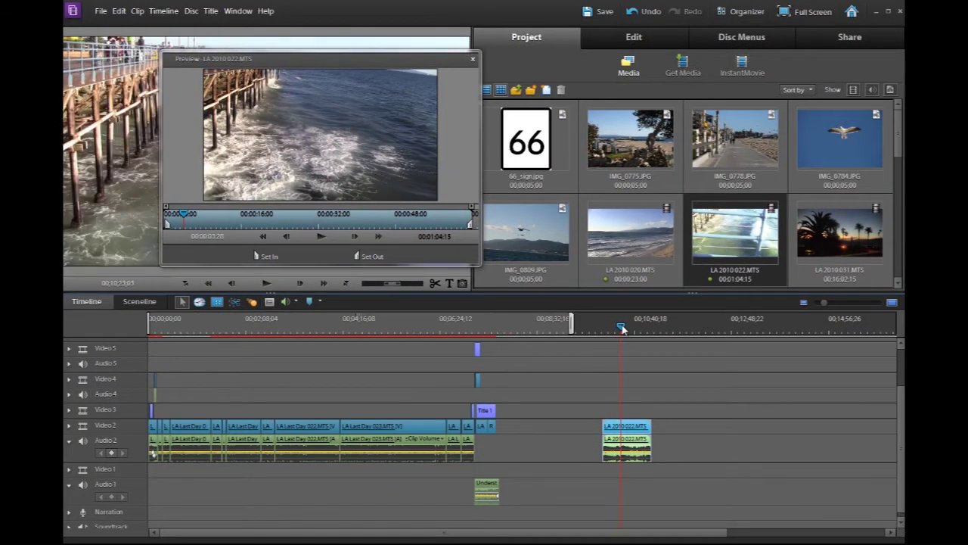
{"action": "key", "text": "Escape"}
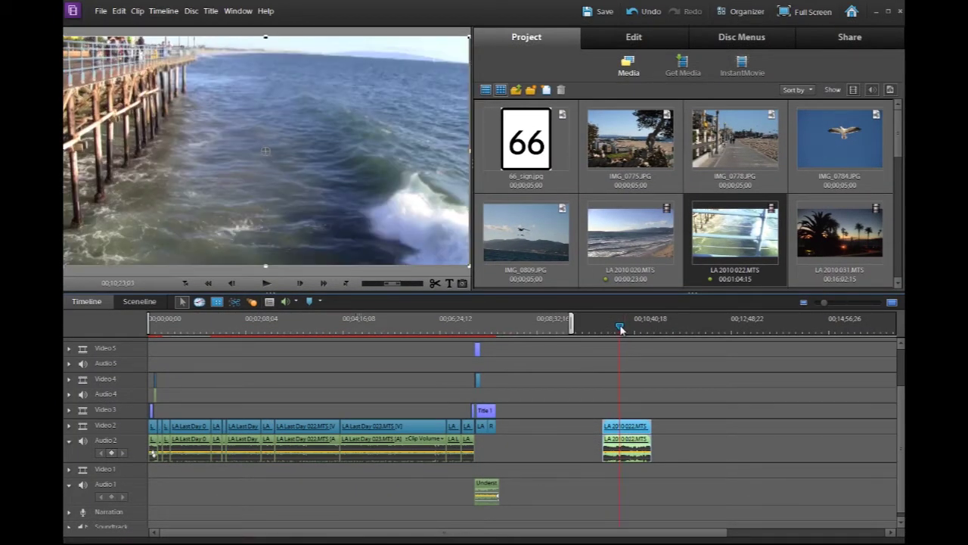
{"action": "left_click", "coordinate": [434, 283]}
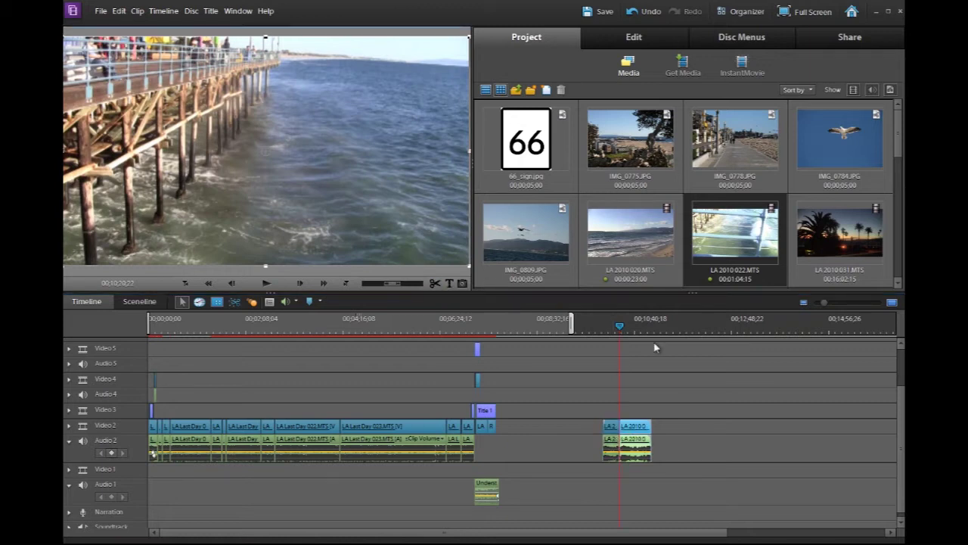
{"action": "left_click_drag", "start_coordinate": [623, 326], "coordinate": [633, 327]}
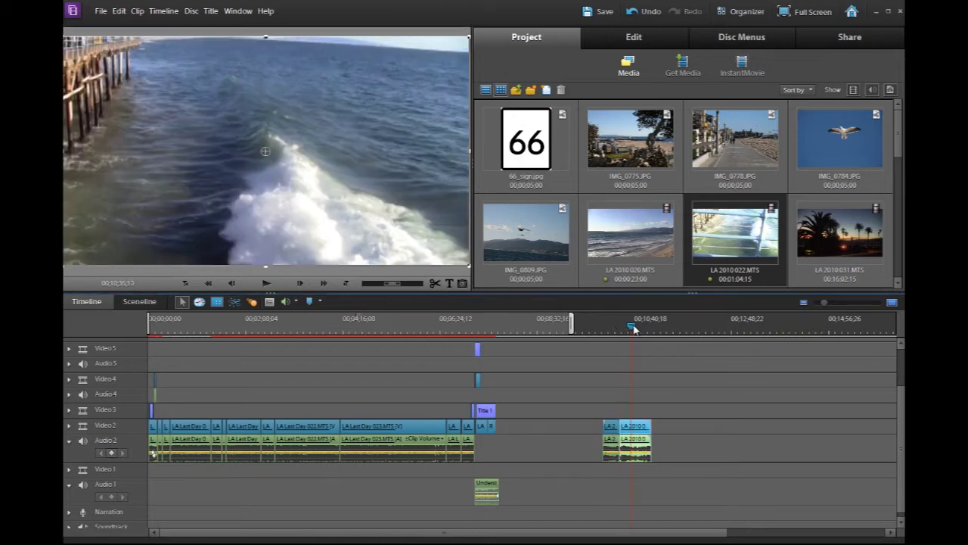
{"action": "left_click", "coordinate": [435, 283]}
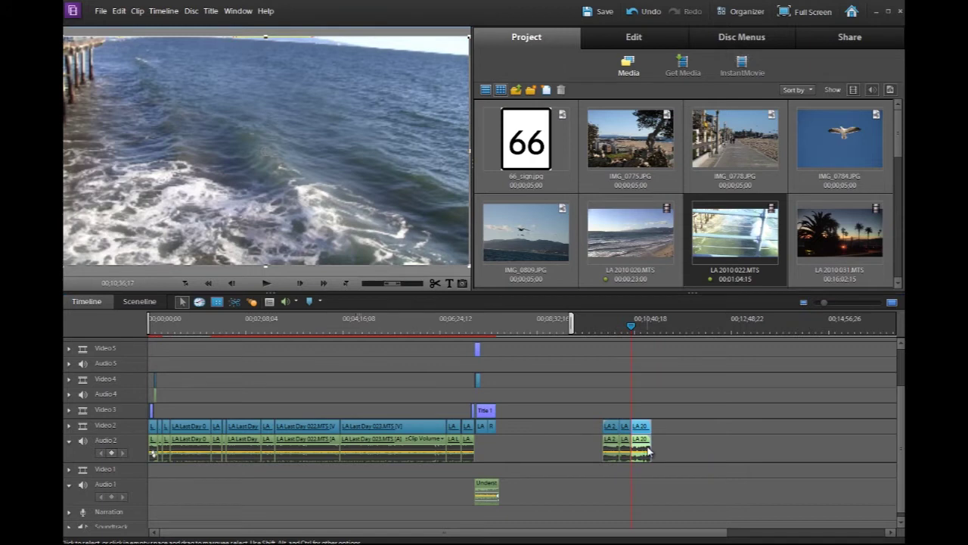
{"action": "key", "text": "Delete"}
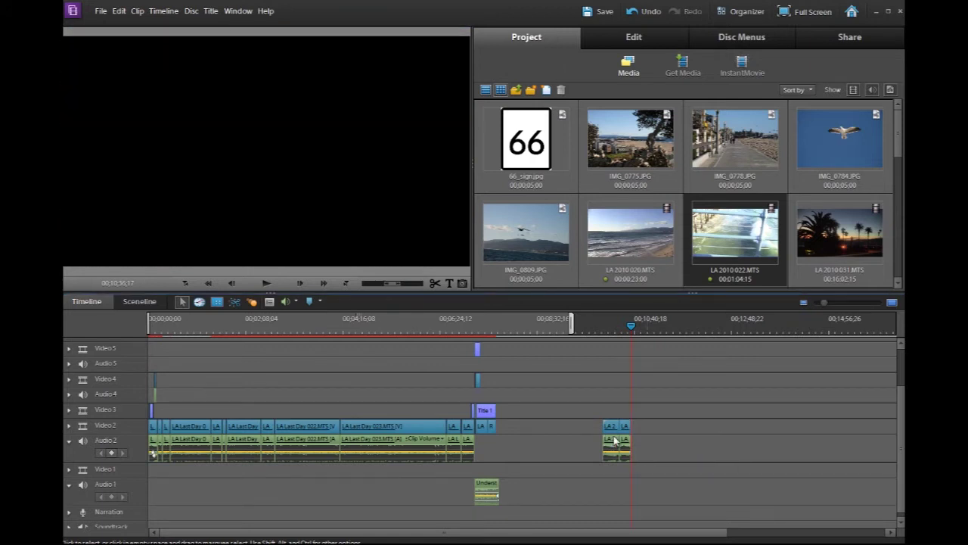
Delete the remaining stray LA 2010 022 piece and return to the project start
{"action": "left_click", "coordinate": [615, 441]}
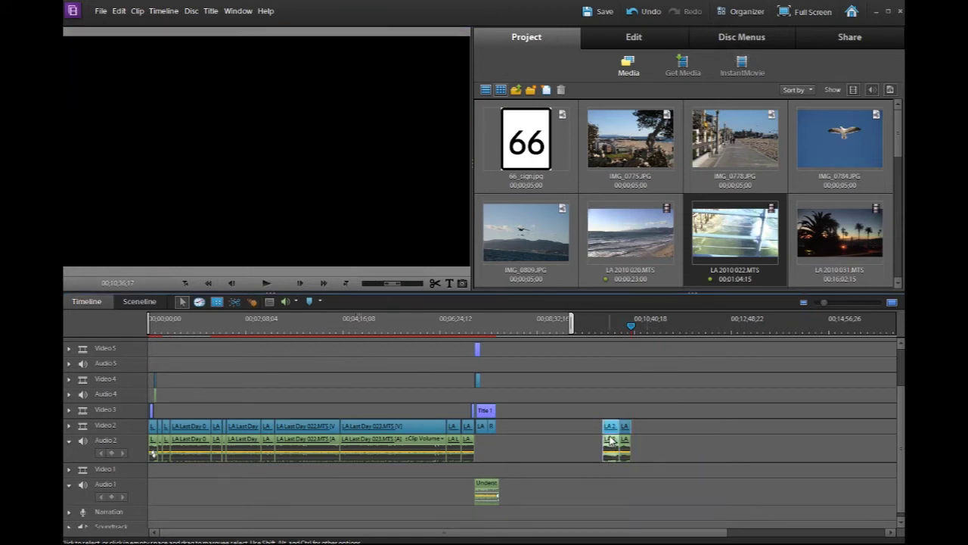
{"action": "left_click", "coordinate": [606, 328]}
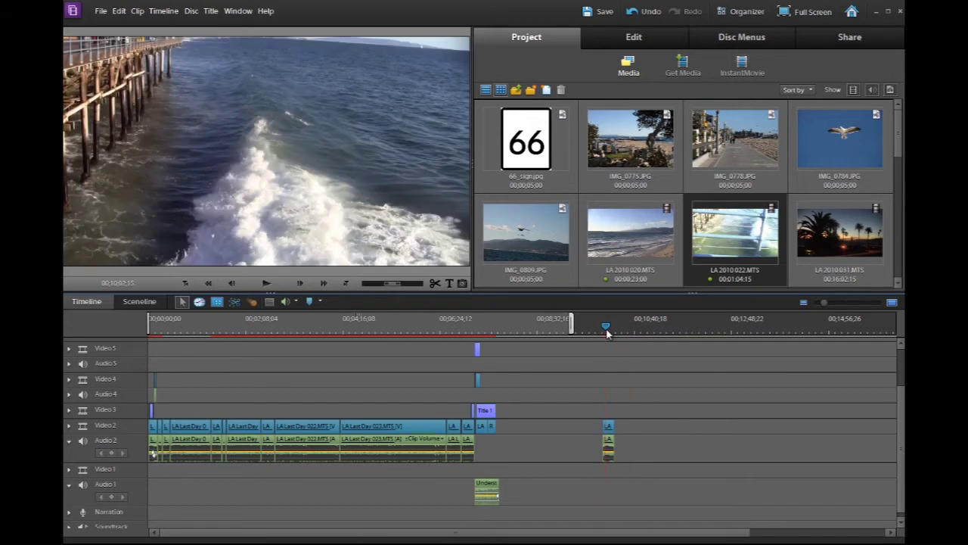
{"action": "left_click_drag", "start_coordinate": [608, 333], "coordinate": [613, 335]}
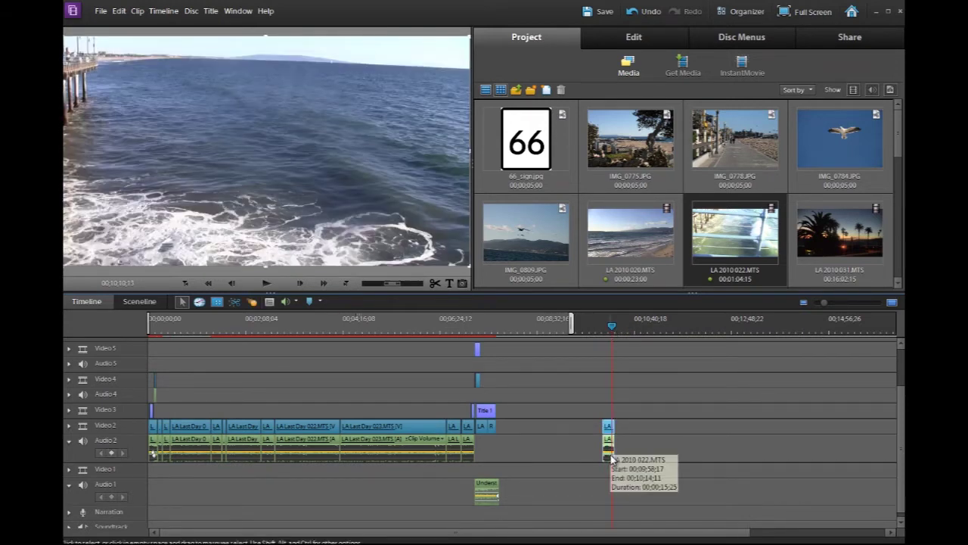
{"action": "key", "text": "Delete"}
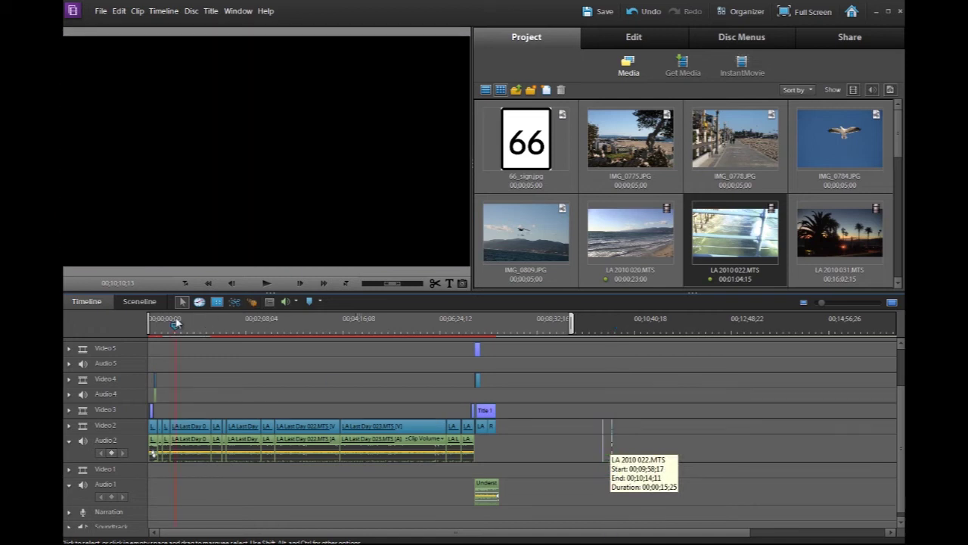
{"action": "key", "text": "Home"}
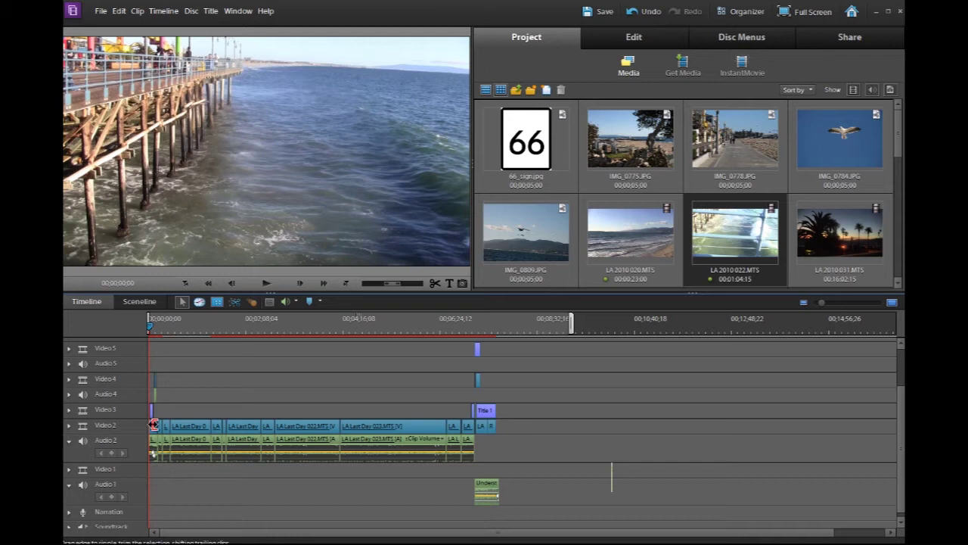
Fit the project to the timeline, cue the Route 66 title frame, and look for New Title options
{"action": "left_click", "coordinate": [891, 304]}
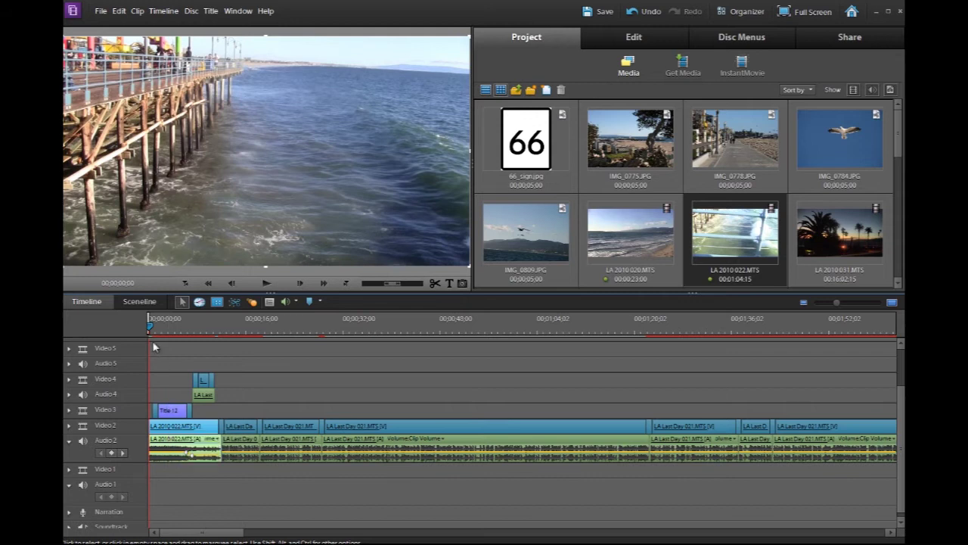
{"action": "left_click_drag", "start_coordinate": [150, 327], "coordinate": [183, 334]}
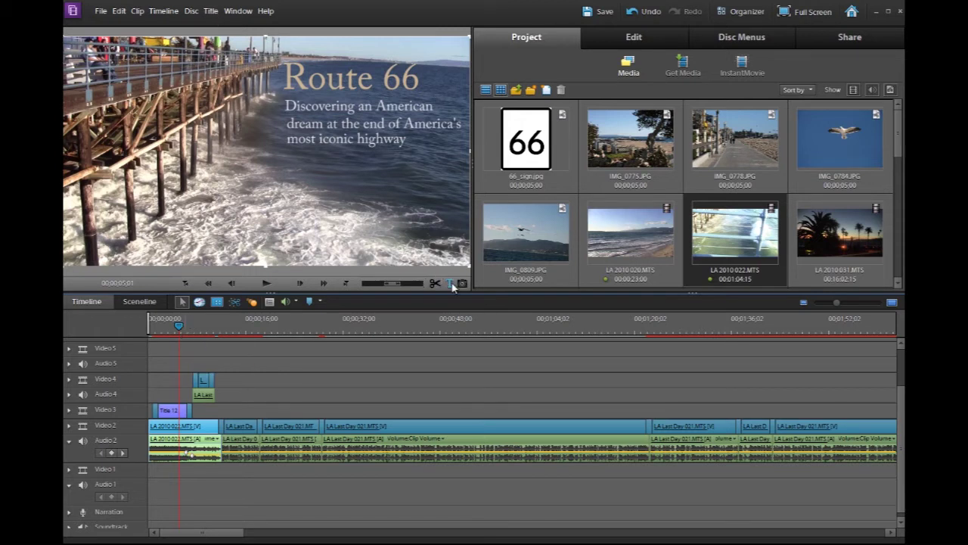
{"action": "left_click", "coordinate": [101, 11]}
{"action": "mouse_move", "coordinate": [201, 31]}
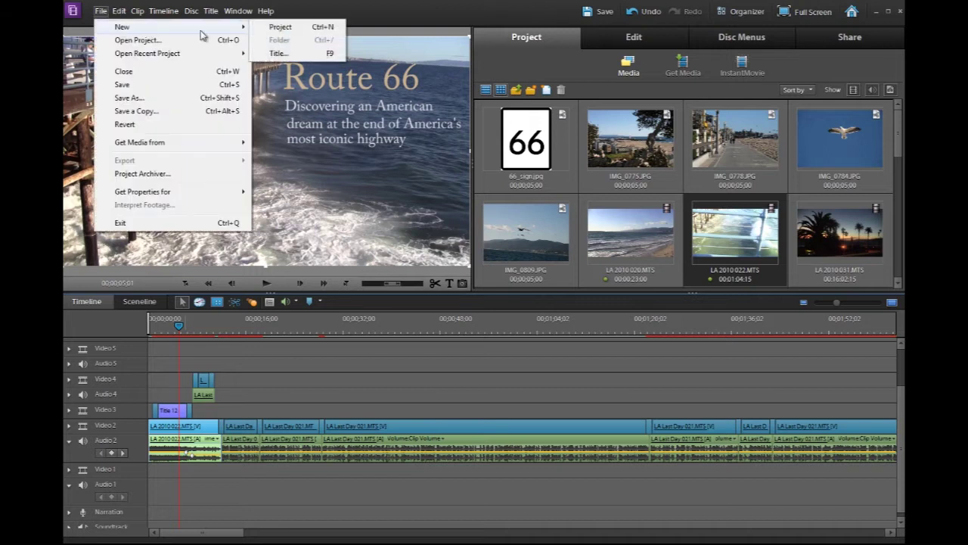
{"action": "mouse_move", "coordinate": [212, 12]}
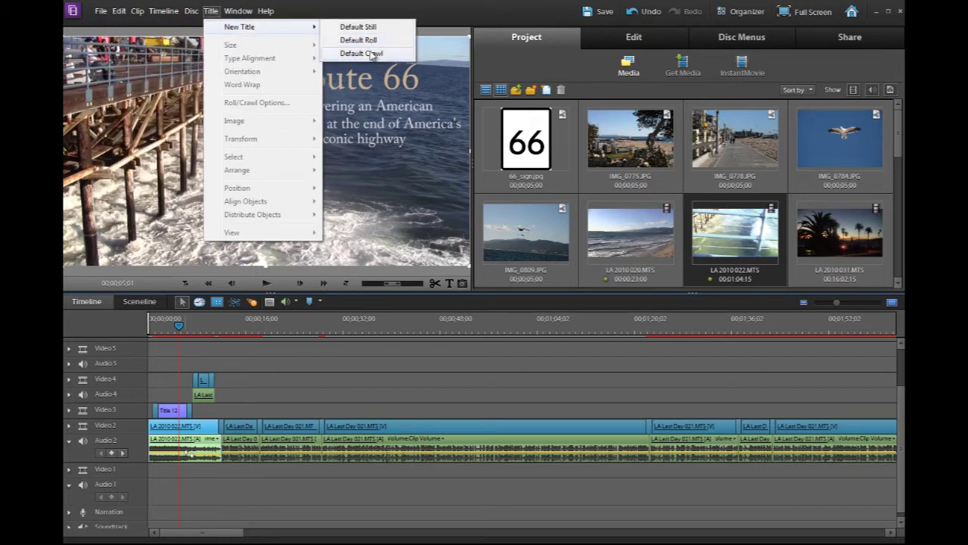
Create a new title over the current frame and type Route 66
{"action": "left_click", "coordinate": [447, 286]}
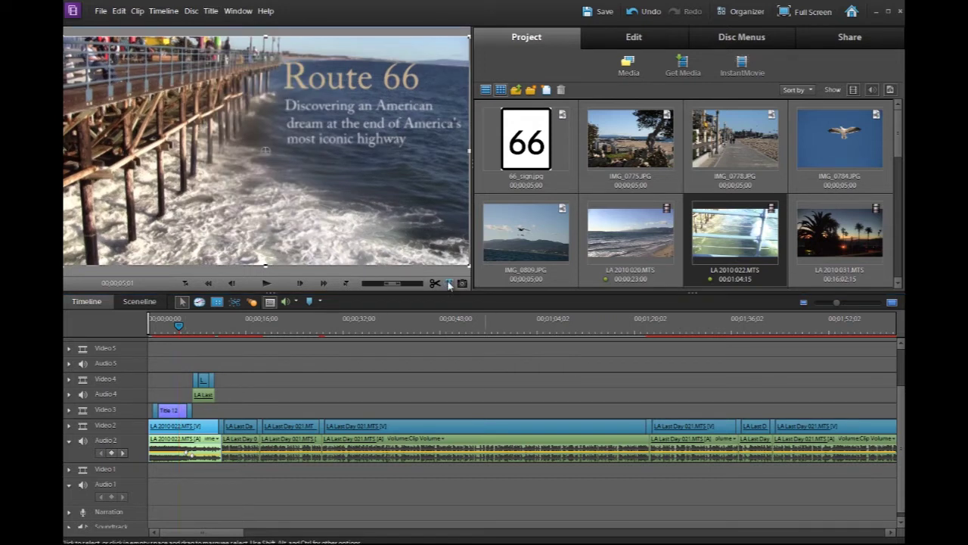
{"action": "left_click", "coordinate": [448, 283]}
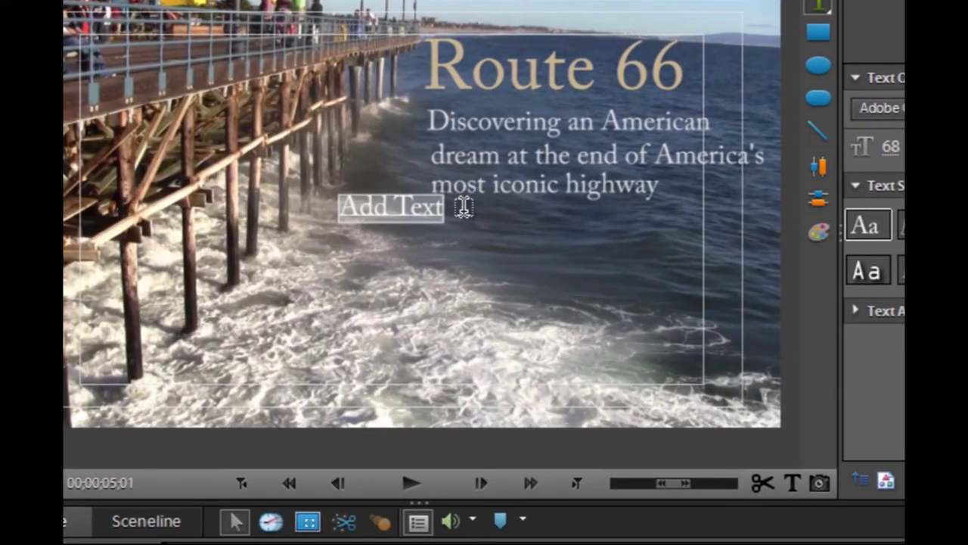
{"action": "type", "text": "Route "}
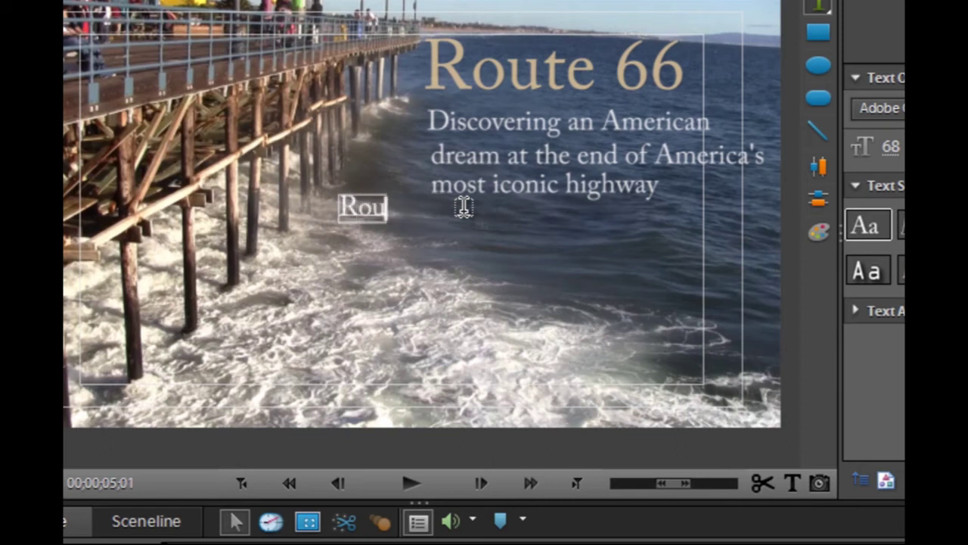
{"action": "type", "text": "66"}
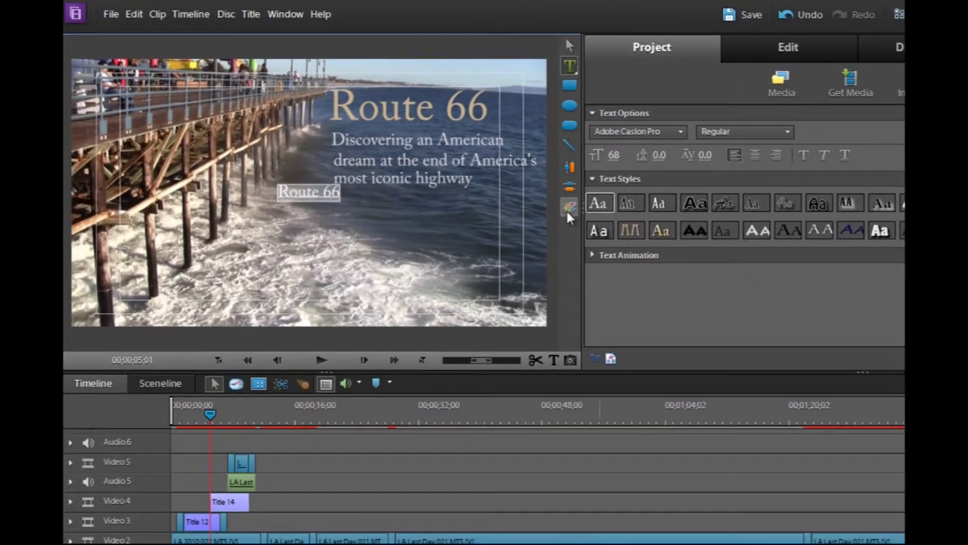
Try a drop shadow and linear gradient fill for the text, then discard those colour changes
{"action": "left_click", "coordinate": [569, 210]}
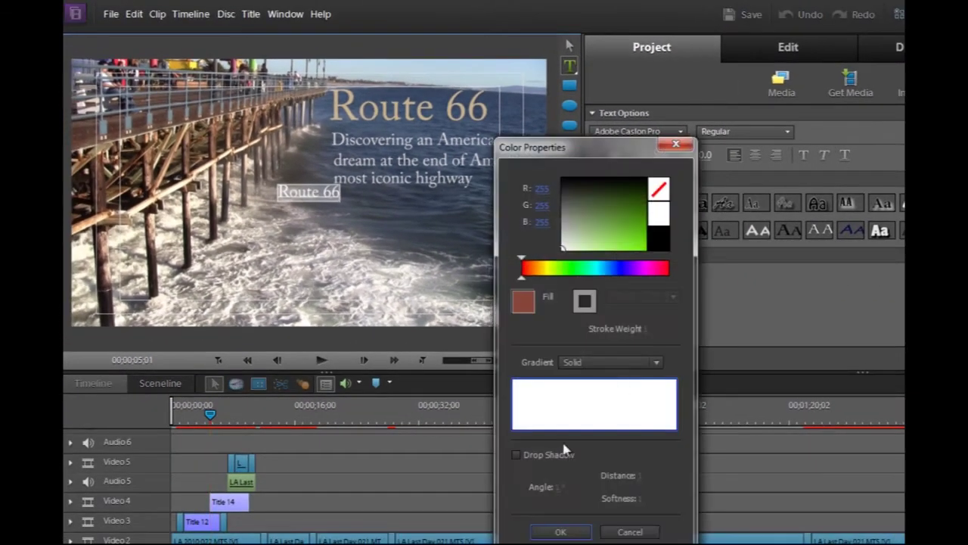
{"action": "left_click", "coordinate": [517, 455]}
{"action": "left_click", "coordinate": [614, 363]}
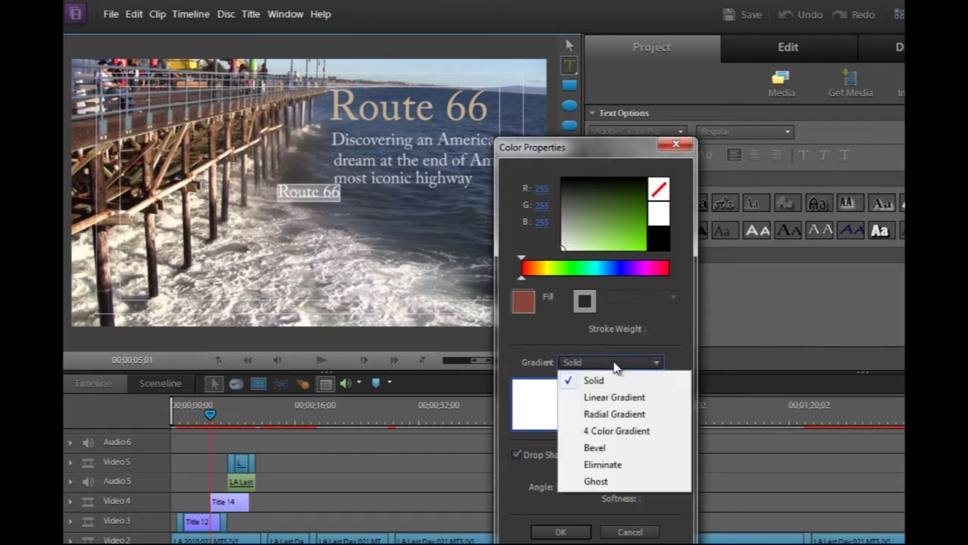
{"action": "left_click", "coordinate": [615, 397]}
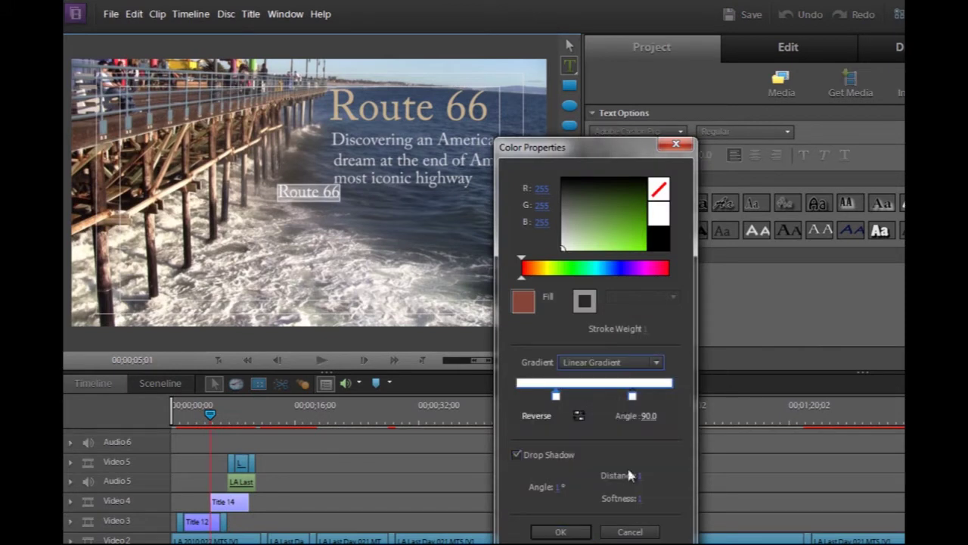
{"action": "left_click", "coordinate": [622, 533]}
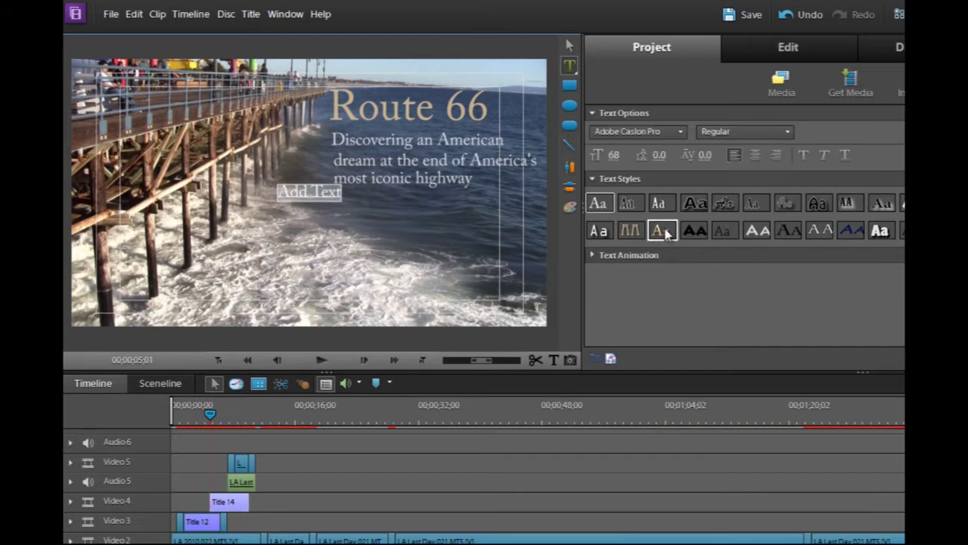
Set the text size to 182, type Route 66, and move it over the original heading
{"action": "left_click", "coordinate": [614, 155]}
{"action": "type", "text": "18"}
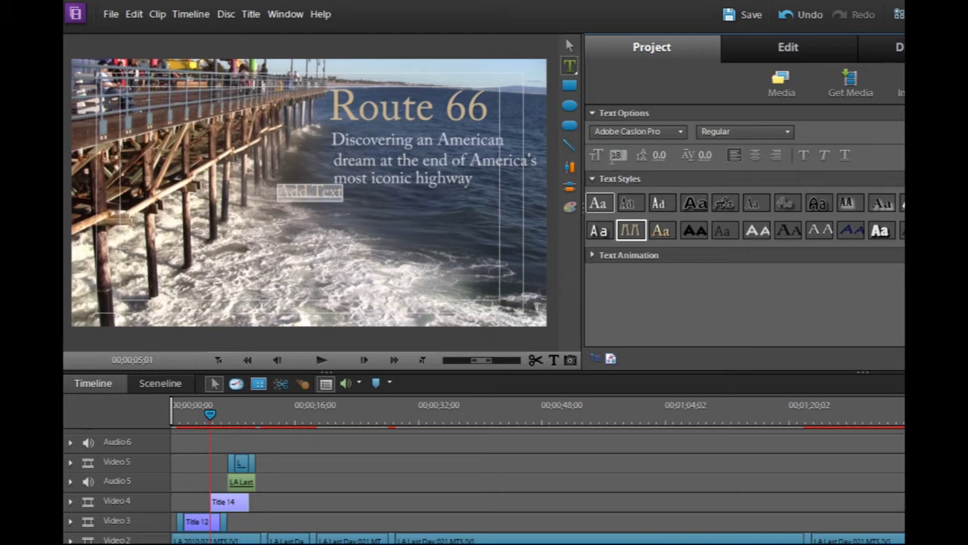
{"action": "type", "text": "2"}
{"action": "key", "text": "Return"}
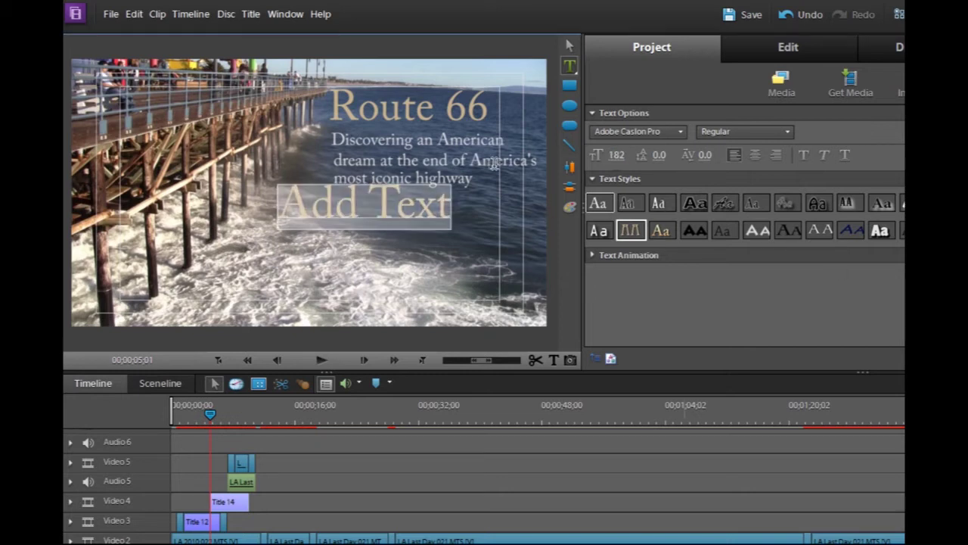
{"action": "type", "text": "Route "}
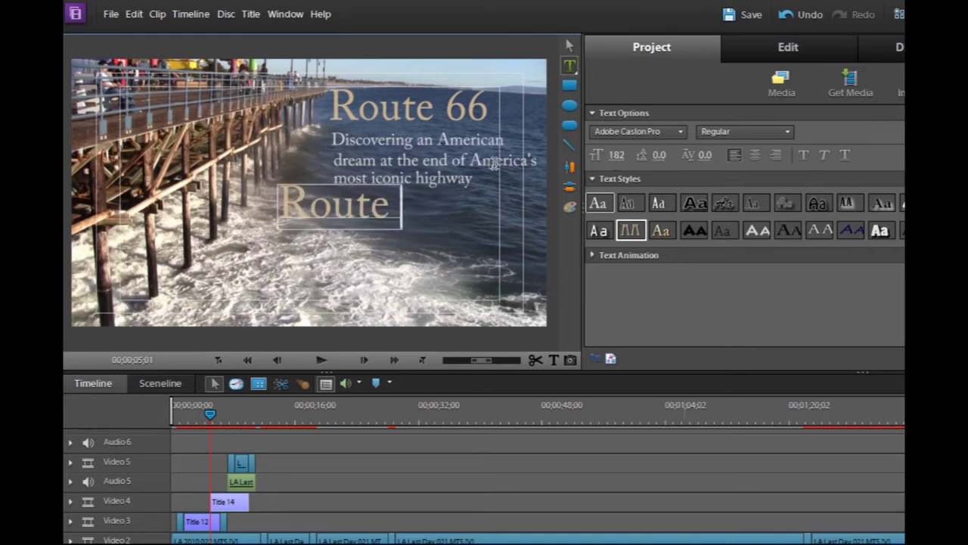
{"action": "type", "text": "66"}
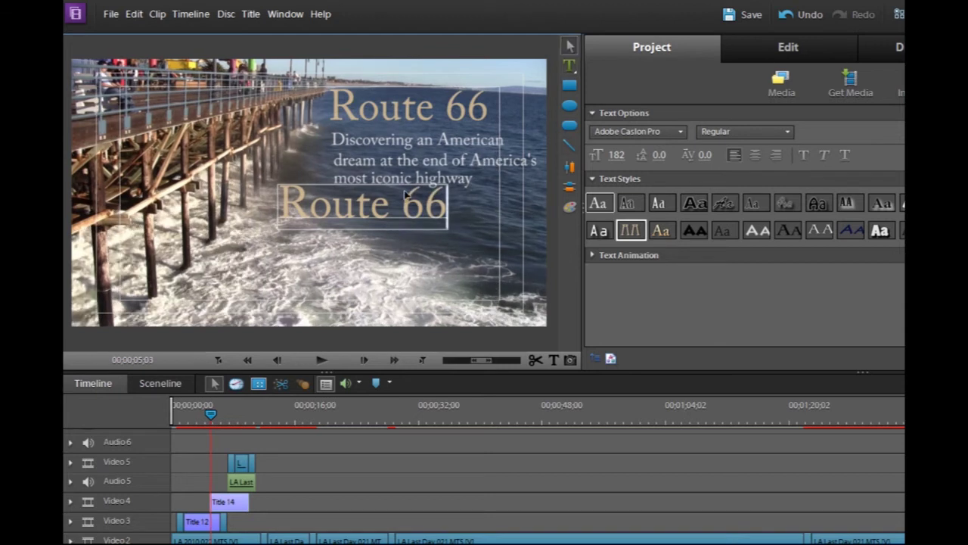
{"action": "left_click_drag", "start_coordinate": [405, 195], "coordinate": [424, 117]}
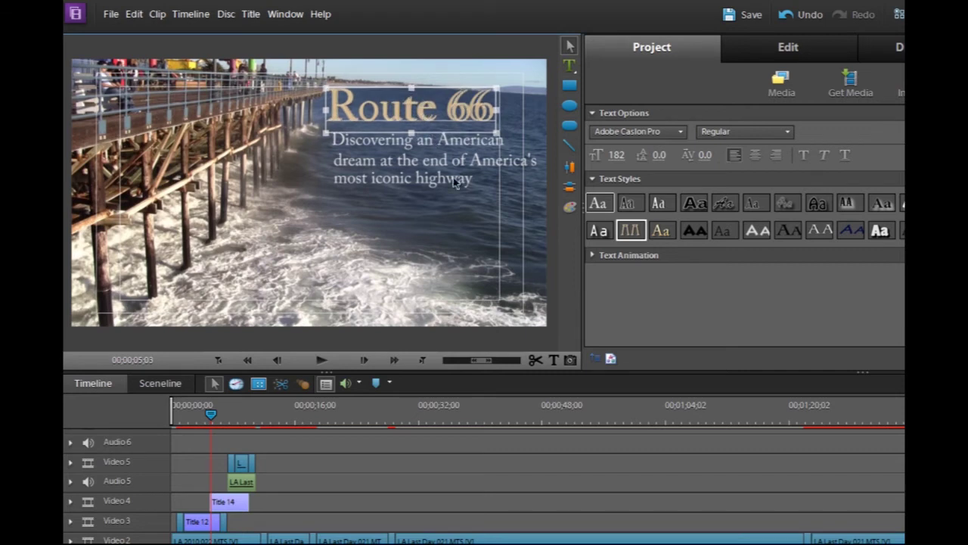
Apply the FadeOutByLine text animation to the Route 66 title
{"action": "left_click", "coordinate": [595, 255]}
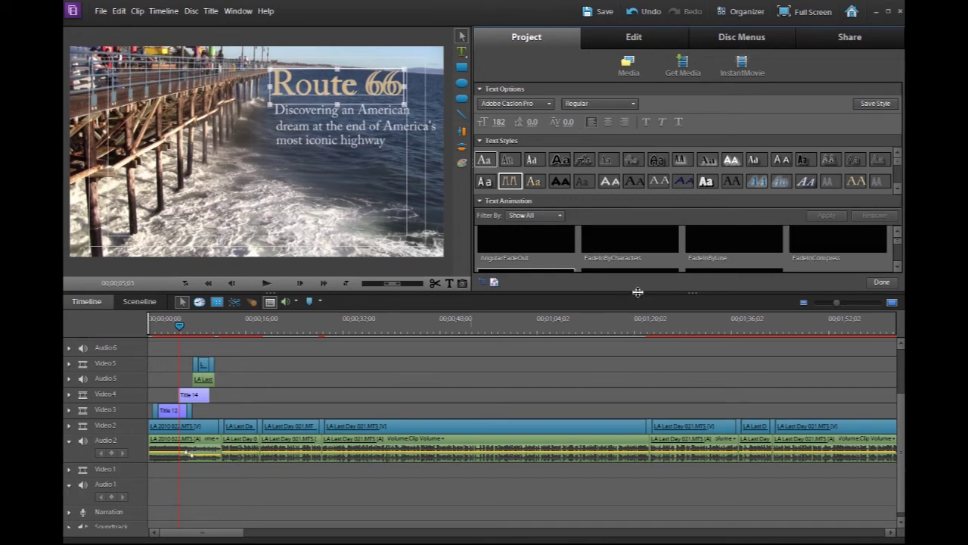
{"action": "left_click_drag", "start_coordinate": [637, 292], "coordinate": [640, 430]}
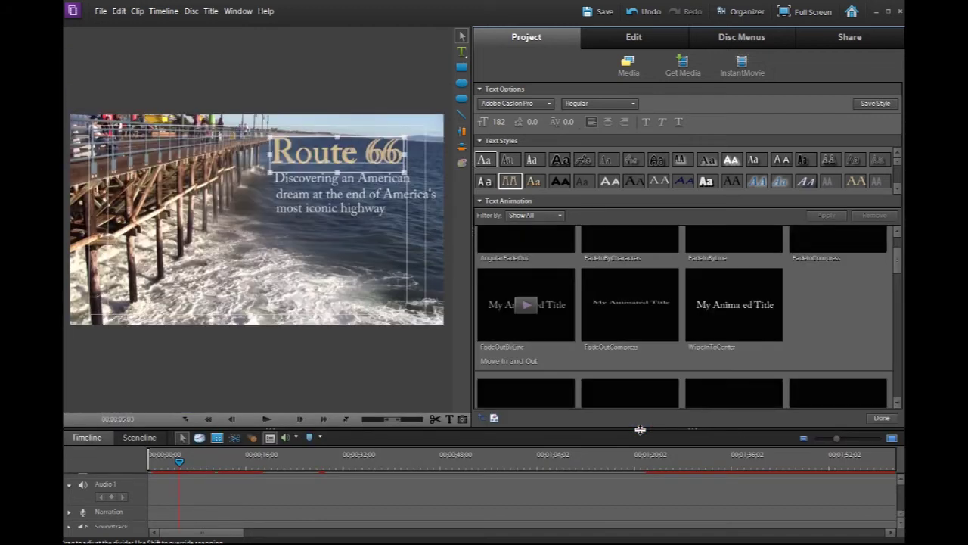
{"action": "left_click", "coordinate": [737, 306]}
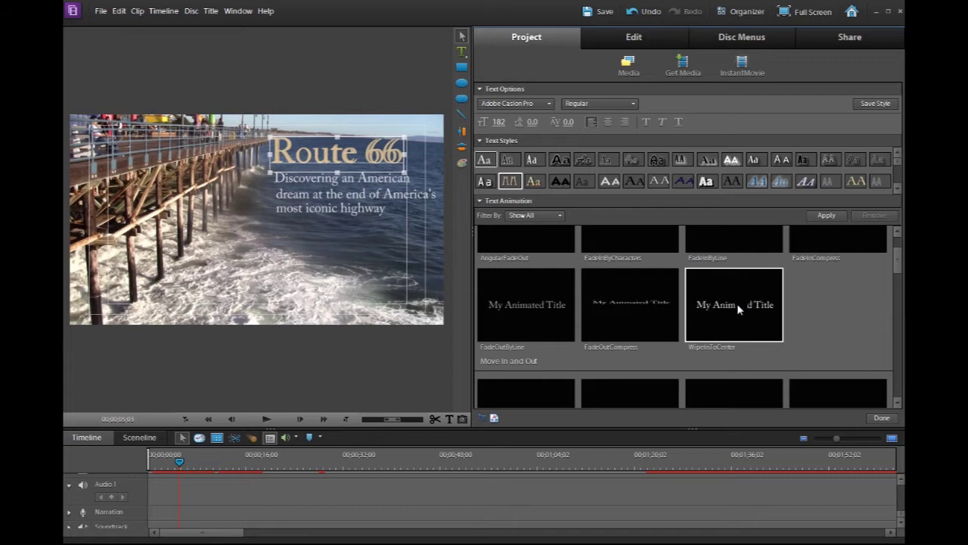
{"action": "left_click", "coordinate": [524, 301]}
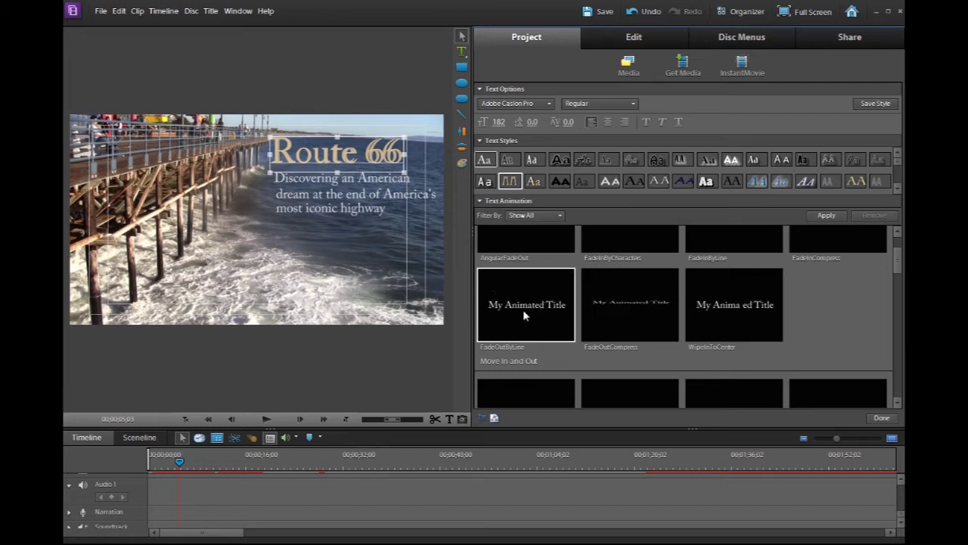
{"action": "left_click", "coordinate": [824, 216]}
Preview the FadeInByLine animation, then finish the title so Title 14 appears in the media panel
{"action": "left_click", "coordinate": [461, 51]}
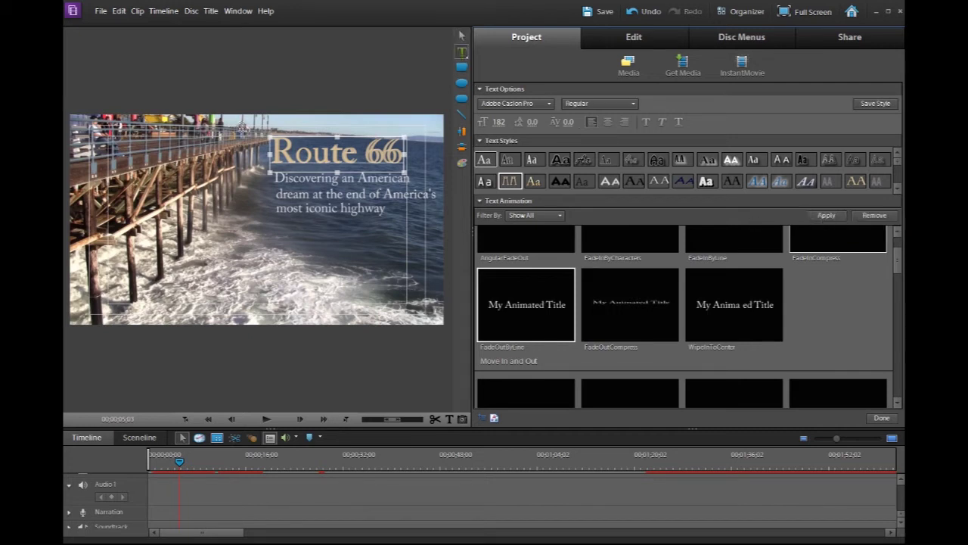
{"action": "left_click", "coordinate": [148, 161]}
{"action": "left_click", "coordinate": [278, 277]}
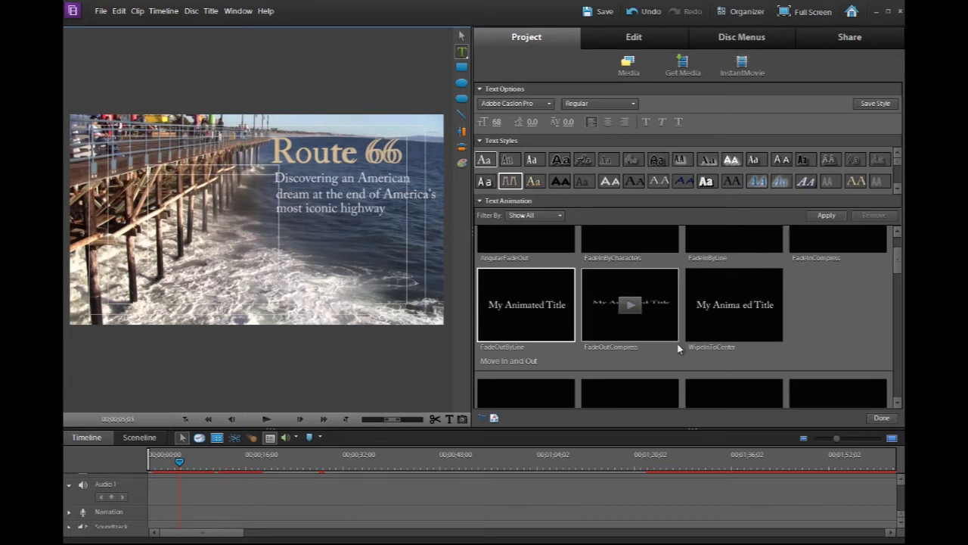
{"action": "mouse_move", "coordinate": [697, 334]}
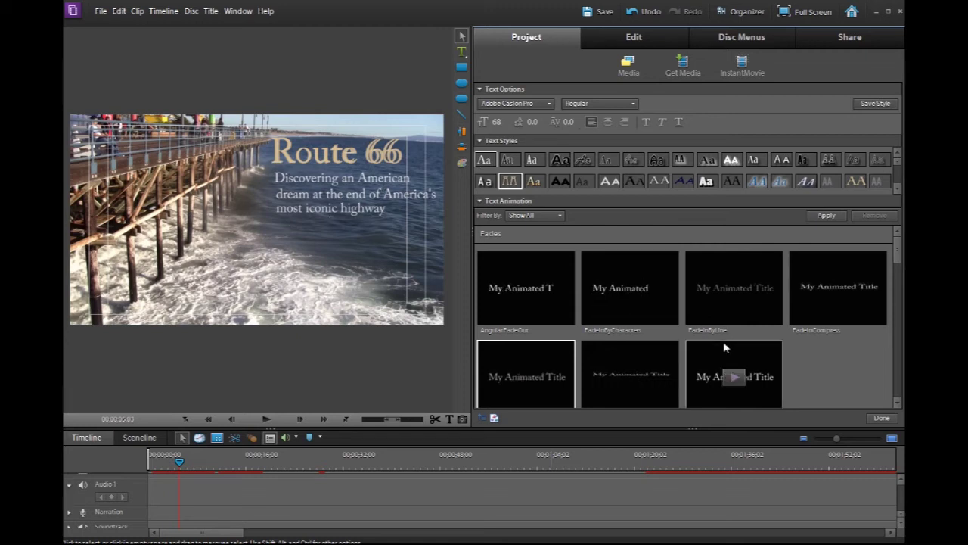
{"action": "left_click", "coordinate": [734, 288]}
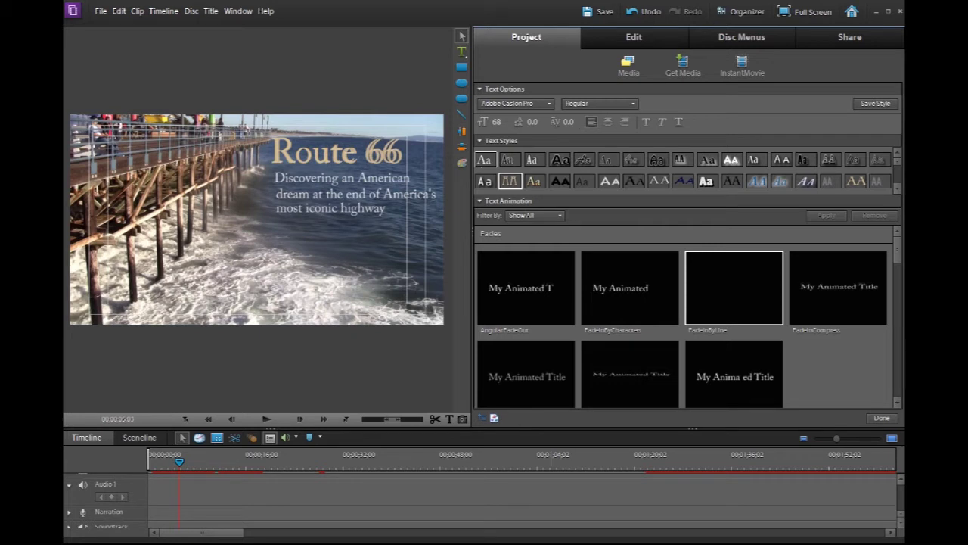
{"action": "left_click", "coordinate": [882, 418]}
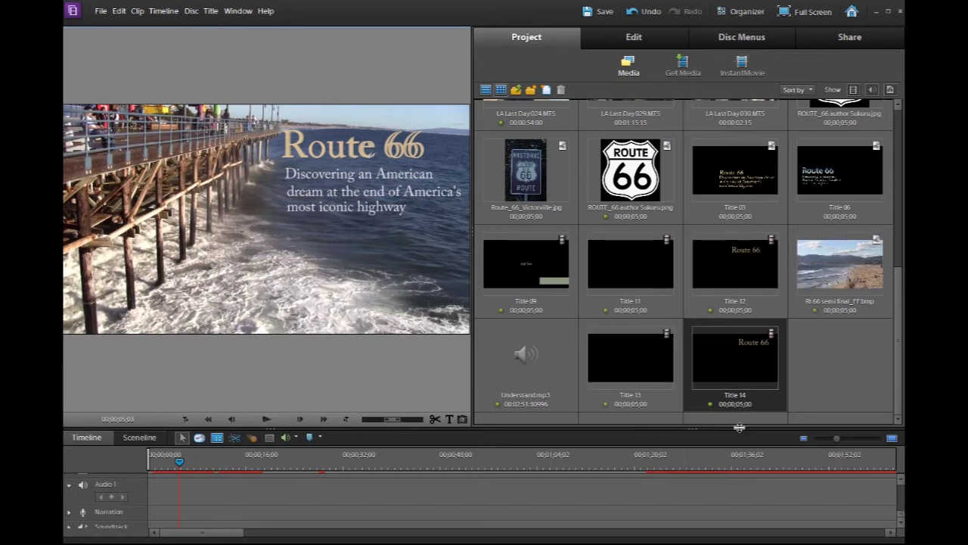
Enlarge the timeline and delete the Title 14 clip from Video 4
{"action": "left_click_drag", "start_coordinate": [739, 428], "coordinate": [739, 266]}
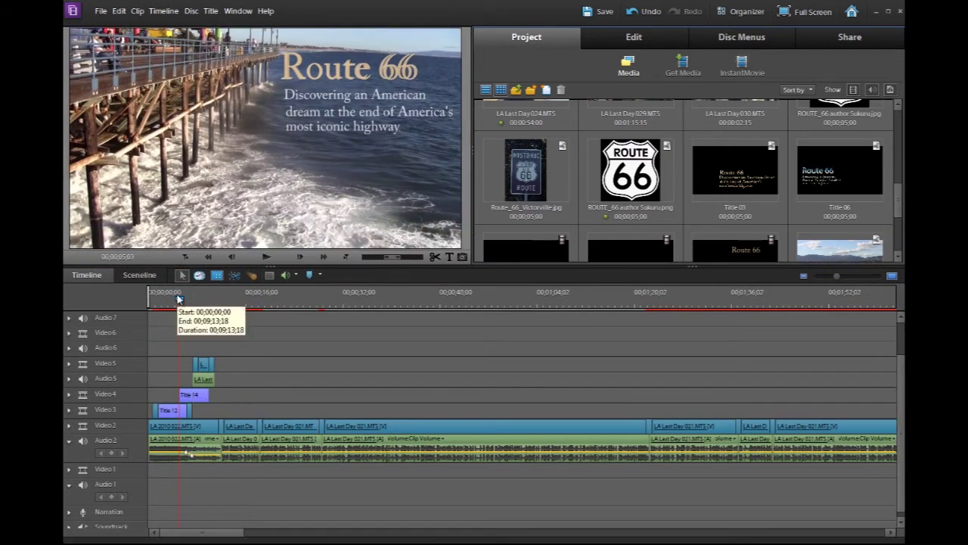
{"action": "mouse_move", "coordinate": [180, 300]}
{"action": "left_mouse_down"}
{"action": "mouse_move", "coordinate": [167, 300]}
{"action": "mouse_move", "coordinate": [187, 300]}
{"action": "mouse_move", "coordinate": [175, 300]}
{"action": "left_mouse_up"}
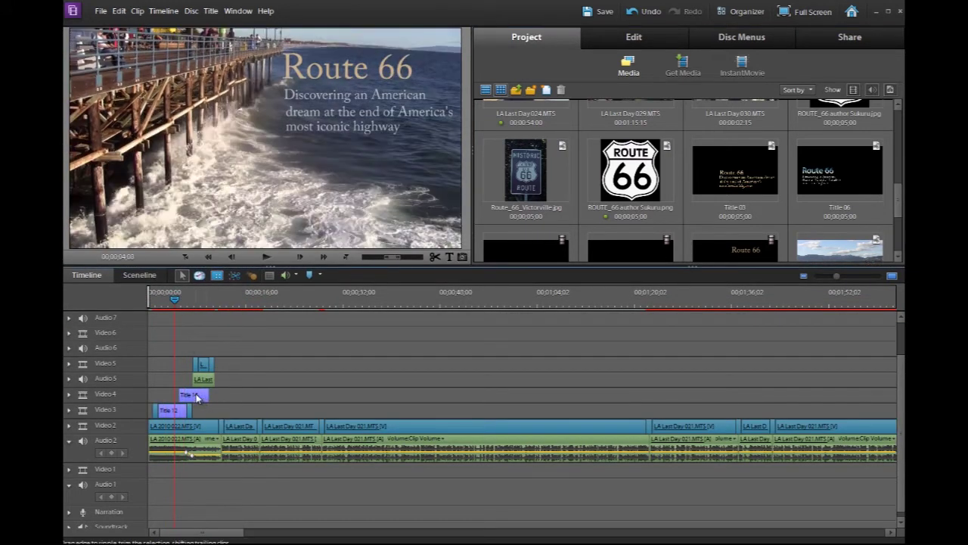
{"action": "key", "text": "Delete"}
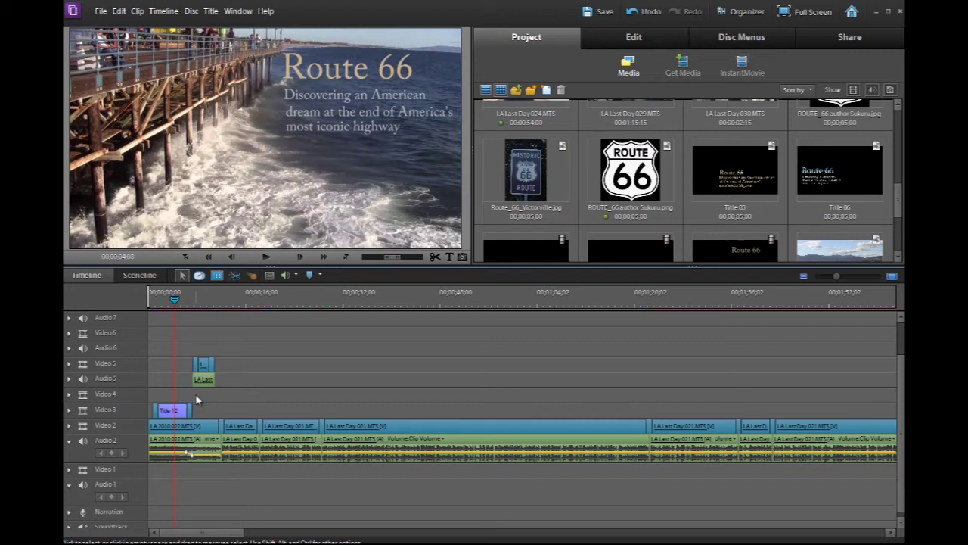
Play the sequence from about seven seconds, then give the monitor more room above the timeline
{"action": "left_click_drag", "start_coordinate": [175, 300], "coordinate": [191, 301]}
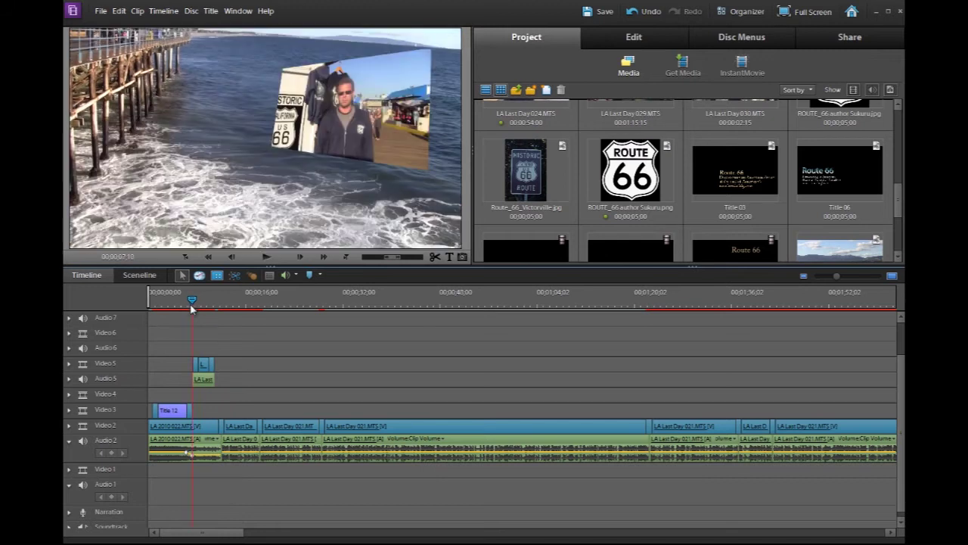
{"action": "left_click", "coordinate": [264, 258]}
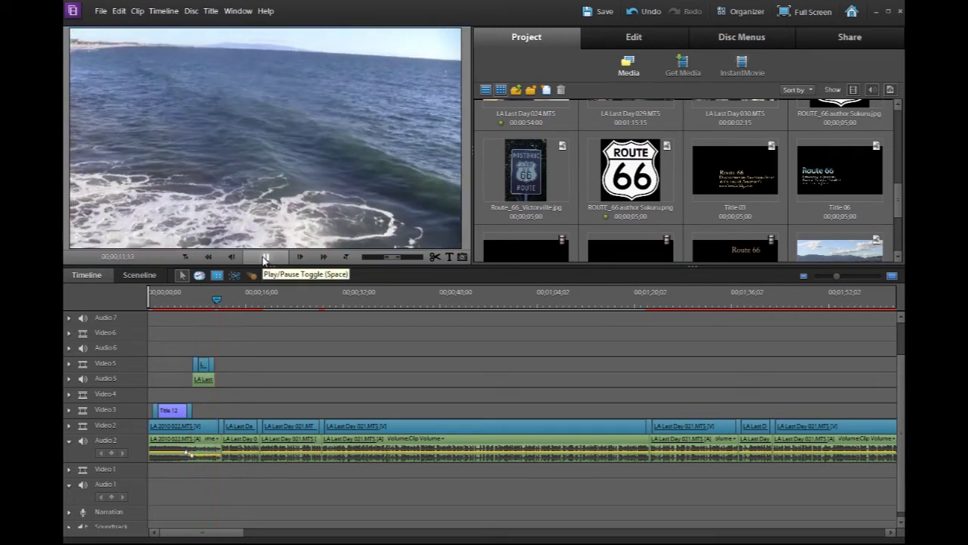
{"action": "left_click", "coordinate": [265, 258]}
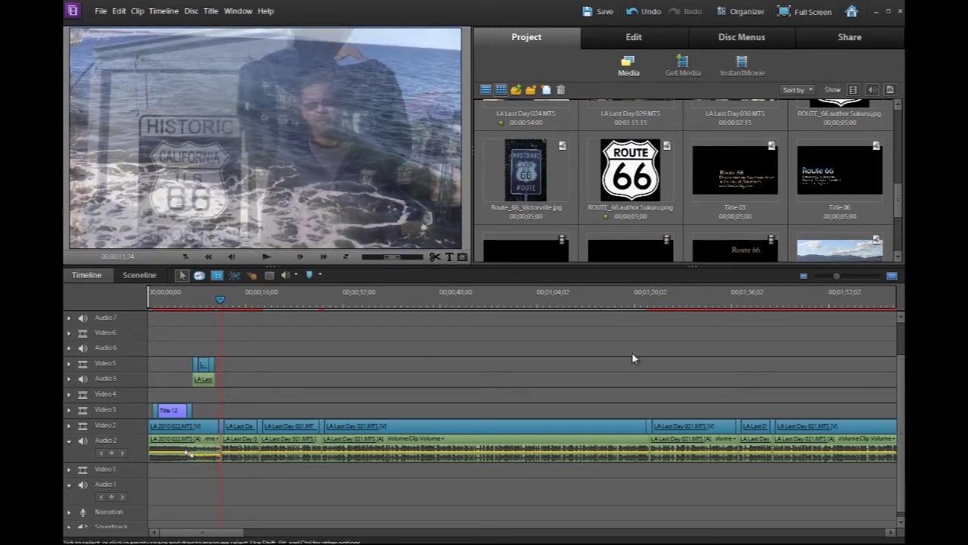
{"action": "left_click_drag", "start_coordinate": [633, 266], "coordinate": [626, 331]}
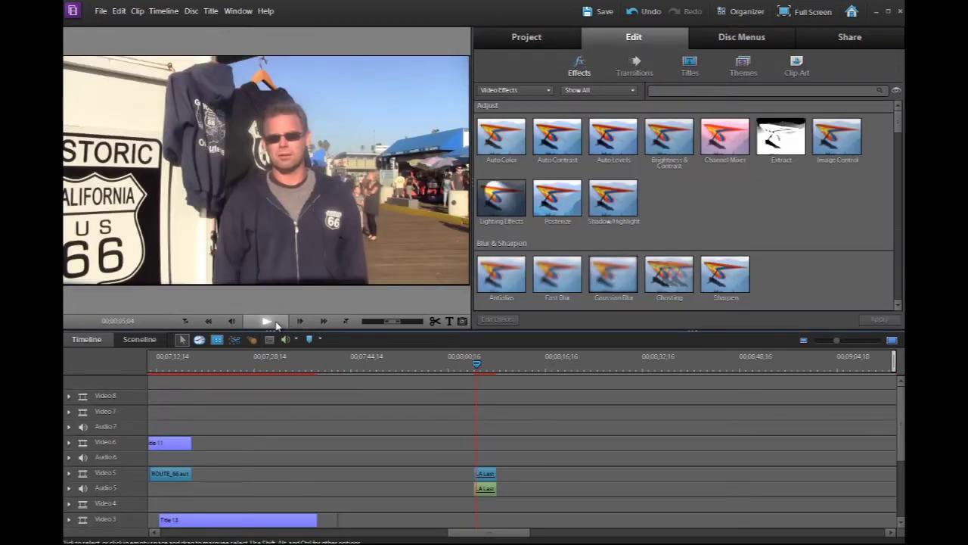
Scale the LA Last Day 021 clip to 52% in its Motion settings
{"action": "left_click", "coordinate": [276, 324]}
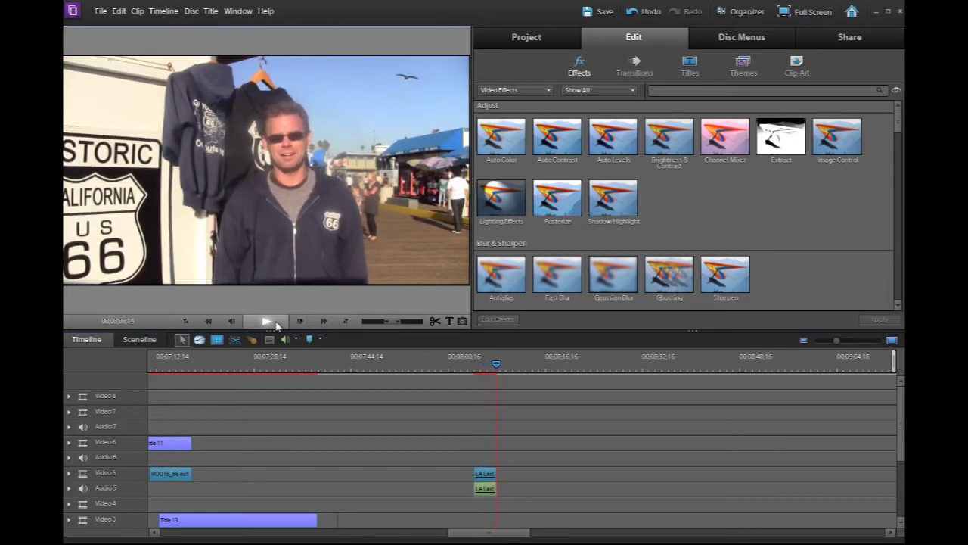
{"action": "left_click", "coordinate": [276, 323]}
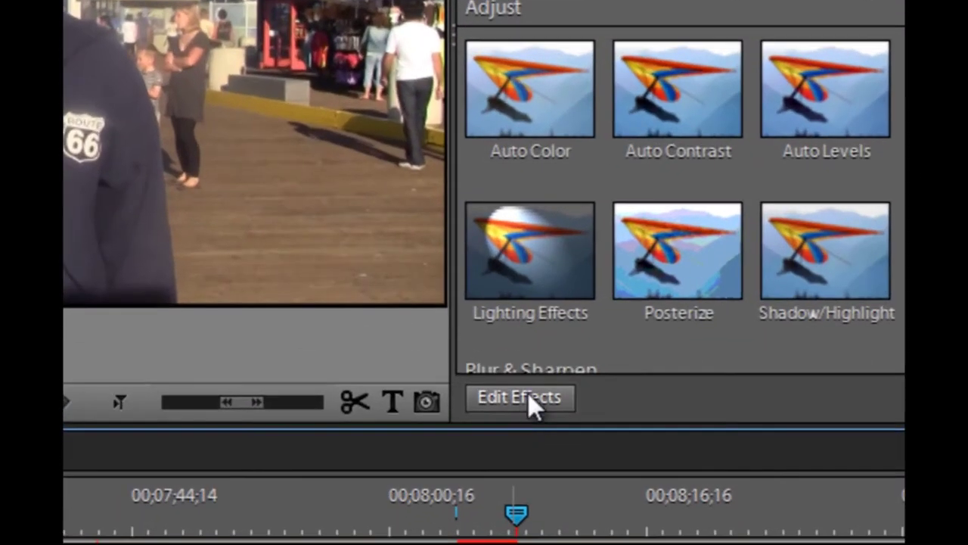
{"action": "left_click", "coordinate": [528, 393]}
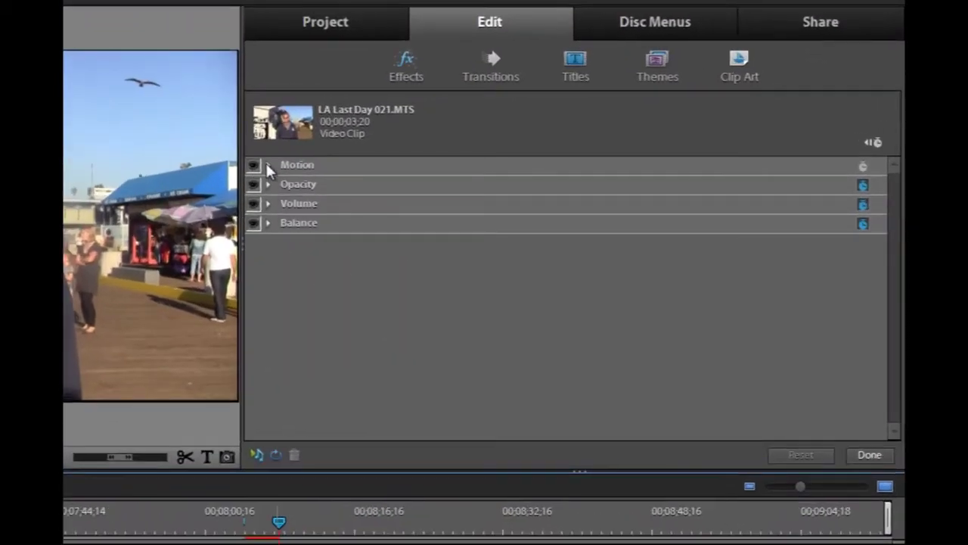
{"action": "left_click", "coordinate": [267, 166]}
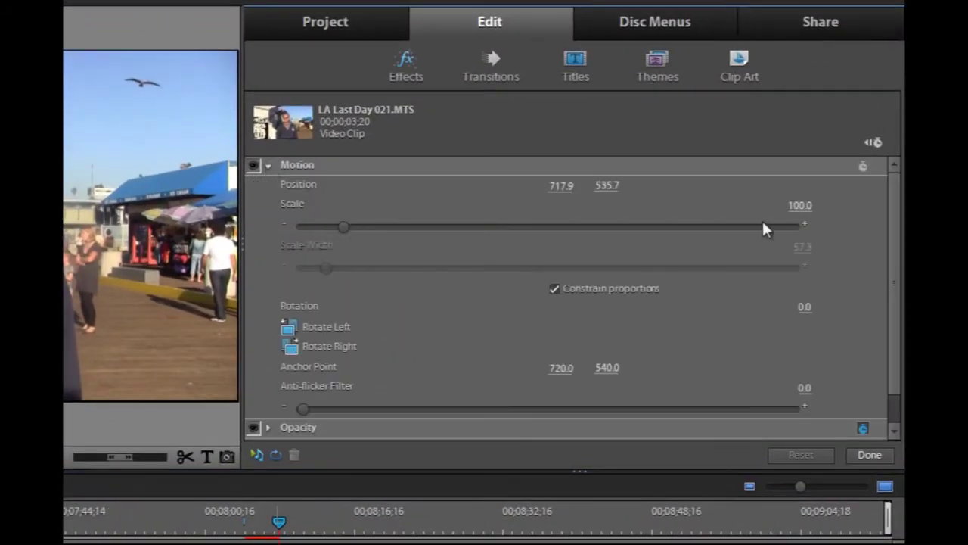
{"action": "left_click", "coordinate": [800, 205]}
{"action": "type", "text": "52"}
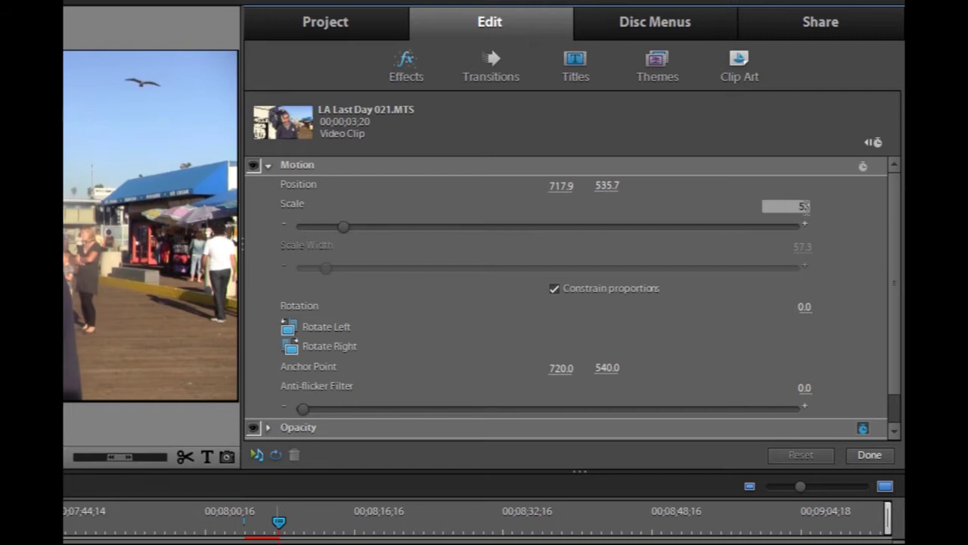
{"action": "key", "text": "Return"}
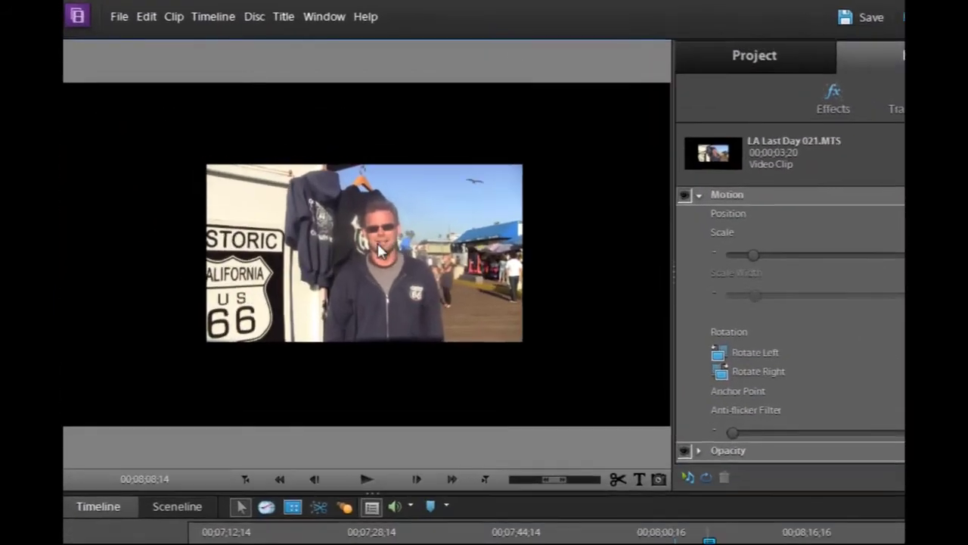
Drag the shrunken clip to the upper right of the frame, at 1019.5, 354.3
{"action": "left_click", "coordinate": [367, 255]}
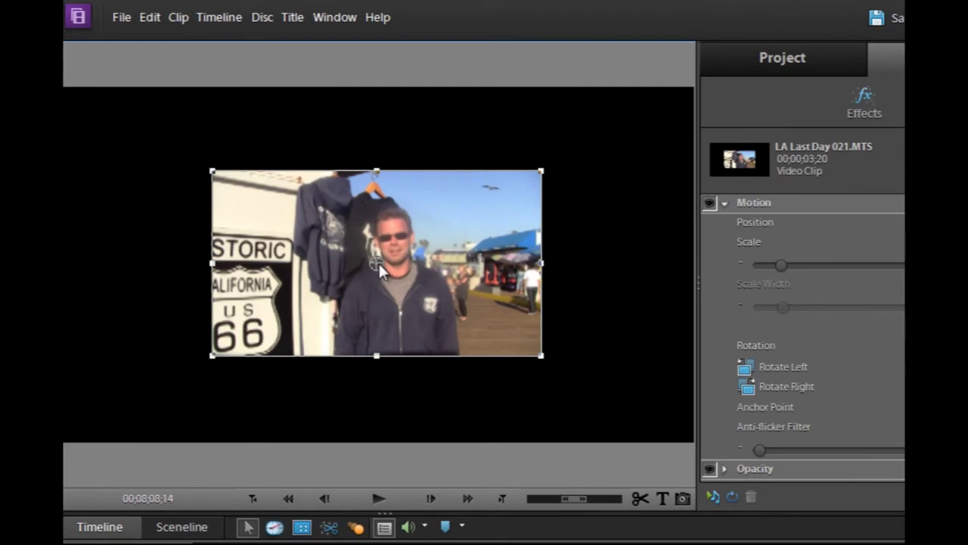
{"action": "left_click_drag", "start_coordinate": [380, 270], "coordinate": [511, 212]}
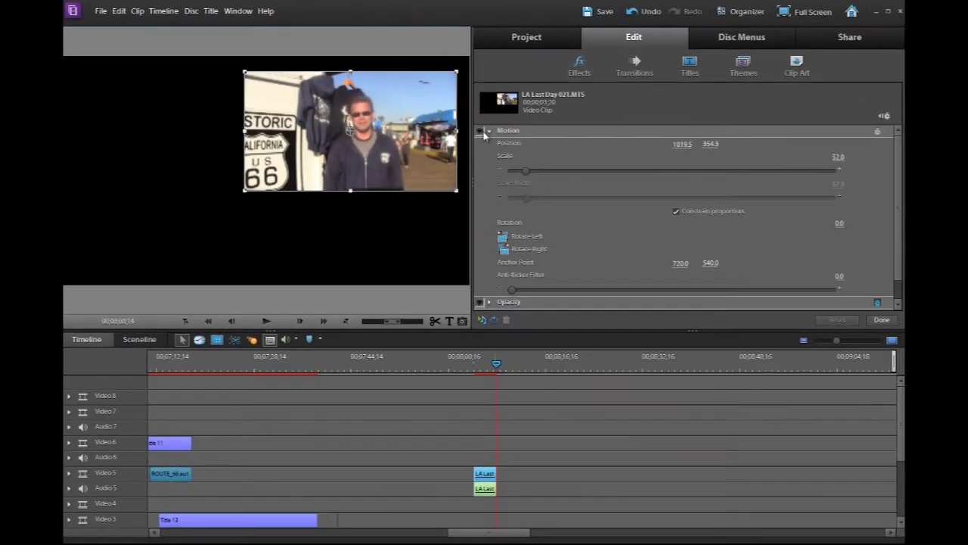
{"action": "left_click", "coordinate": [488, 130]}
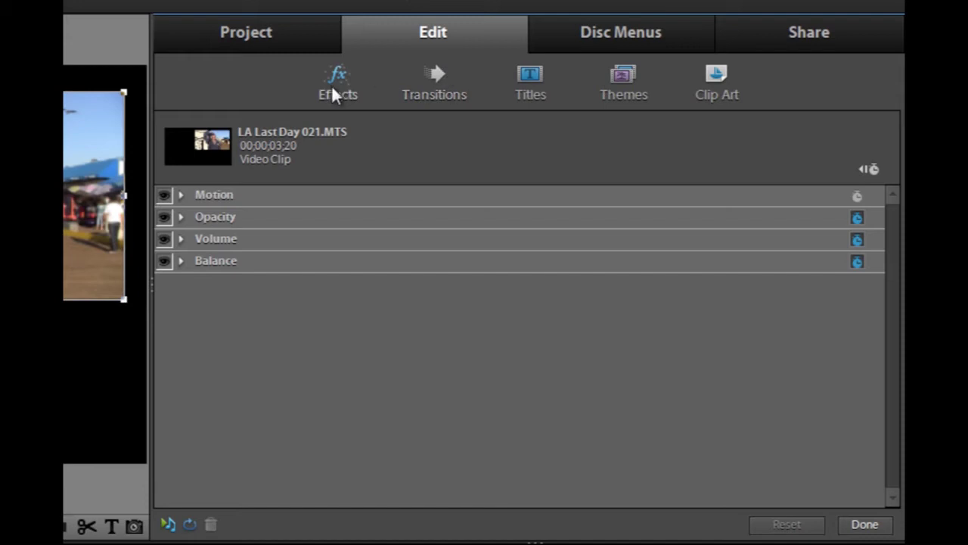
Apply the Perspective Drop Shadow to the LA Last Day 021 clip, with distance 22 and softness 8
{"action": "left_click", "coordinate": [882, 524]}
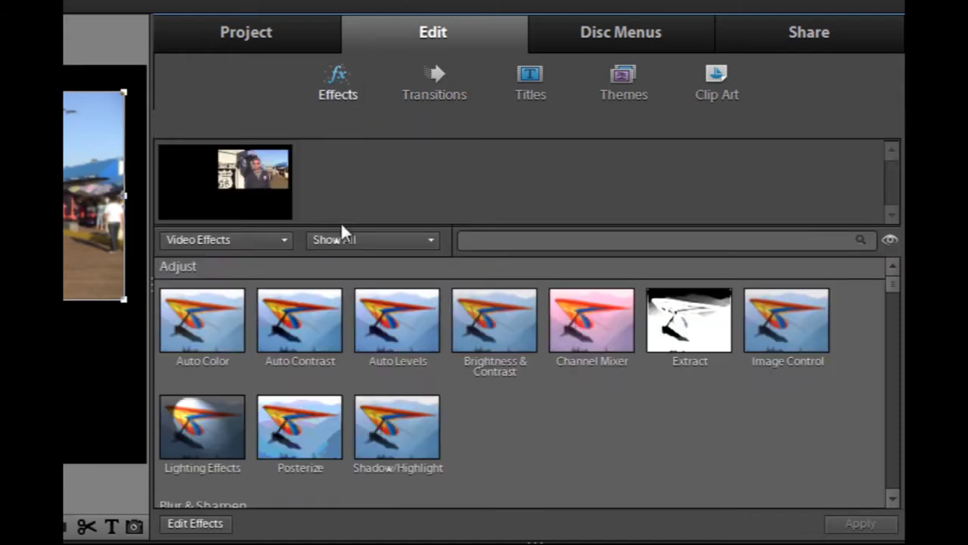
{"action": "left_click", "coordinate": [354, 240]}
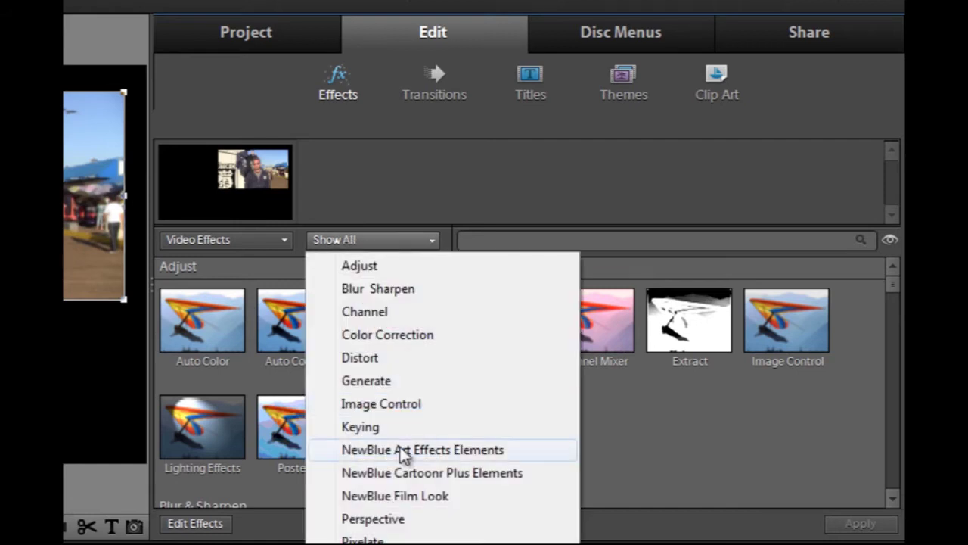
{"action": "left_click", "coordinate": [400, 521]}
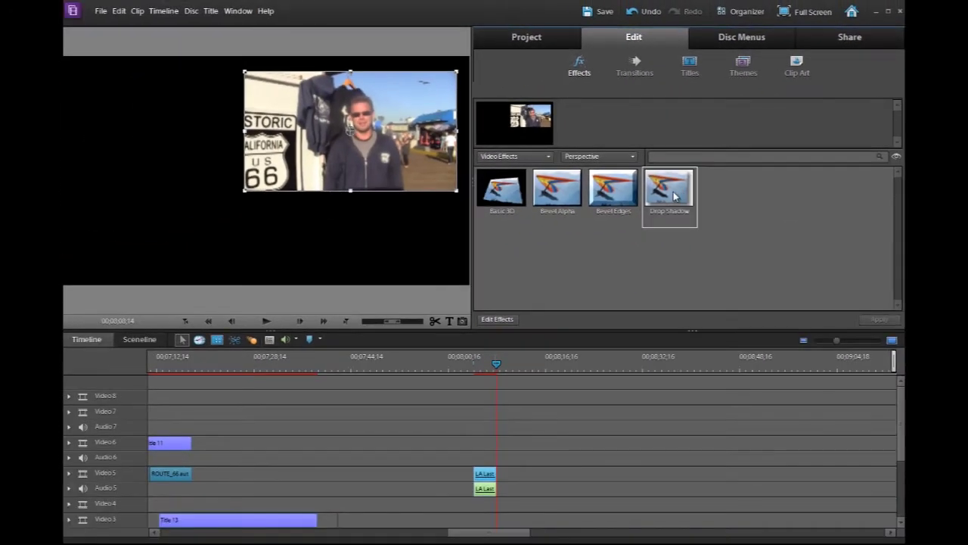
{"action": "left_click_drag", "start_coordinate": [673, 198], "coordinate": [496, 474]}
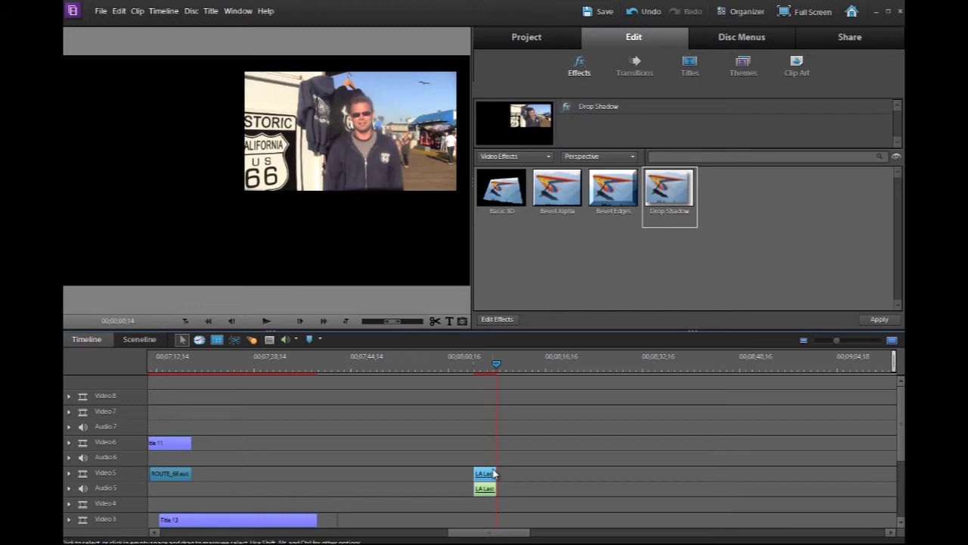
{"action": "left_click", "coordinate": [505, 184]}
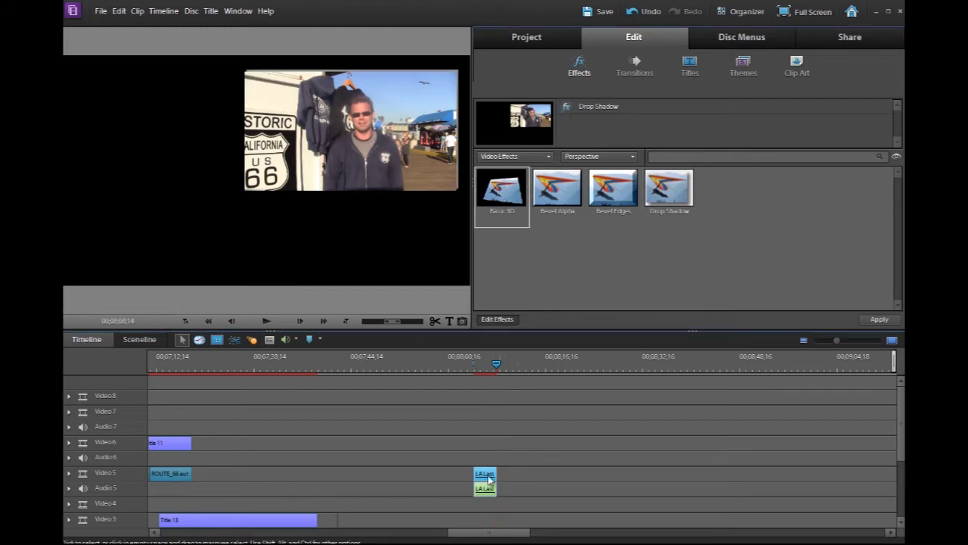
{"action": "mouse_move", "coordinate": [488, 478]}
{"action": "left_mouse_down"}
{"action": "mouse_move", "coordinate": [564, 436]}
{"action": "mouse_move", "coordinate": [566, 395]}
{"action": "mouse_move", "coordinate": [485, 477]}
{"action": "left_mouse_up"}
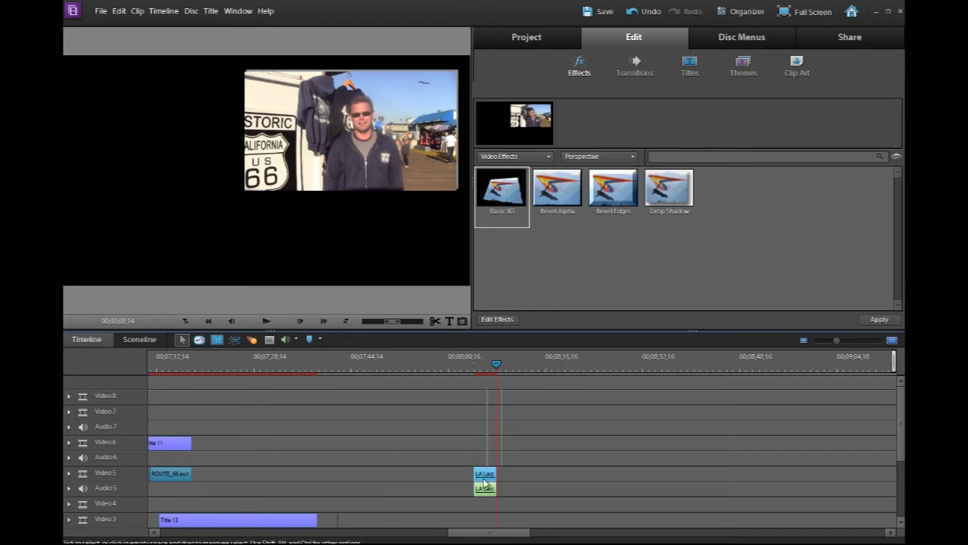
{"action": "left_click", "coordinate": [497, 319]}
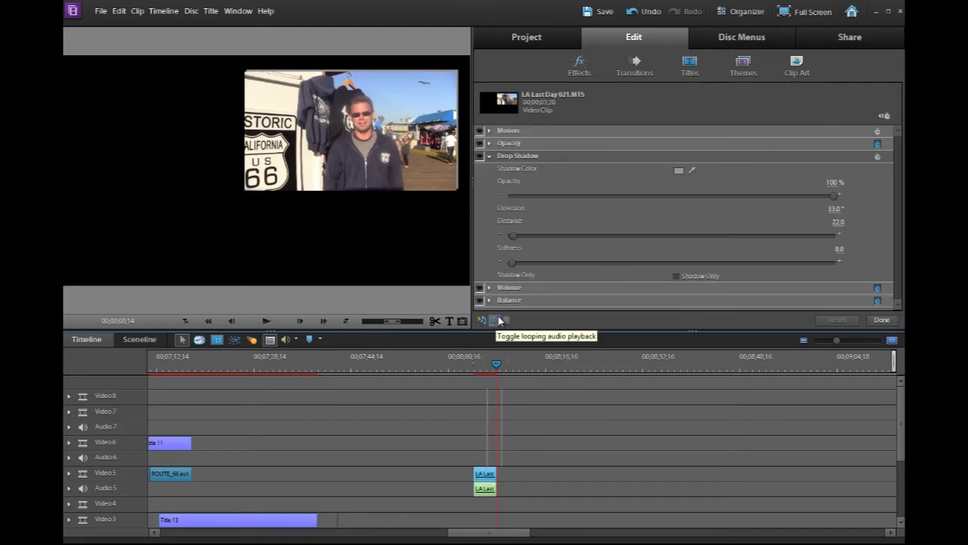
{"action": "left_click", "coordinate": [489, 156]}
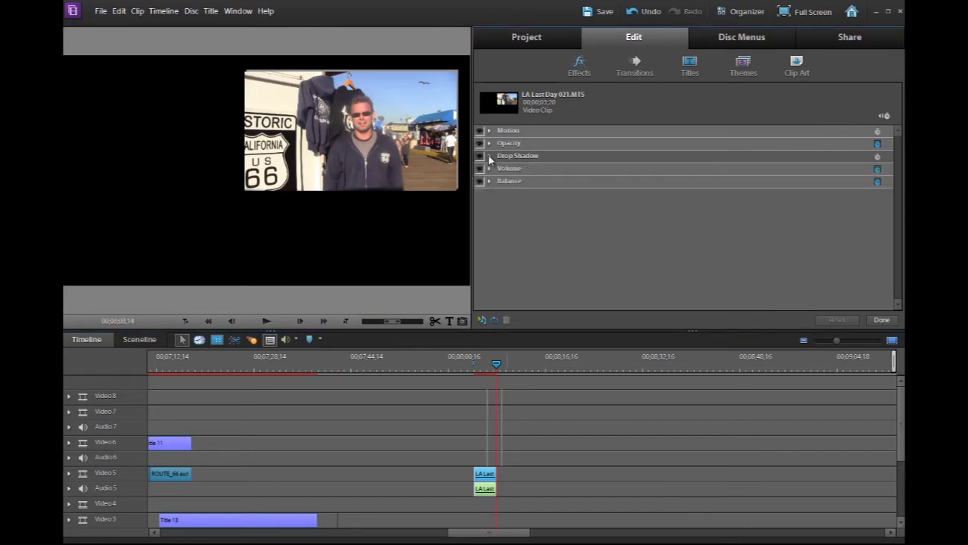
{"action": "left_click", "coordinate": [882, 320]}
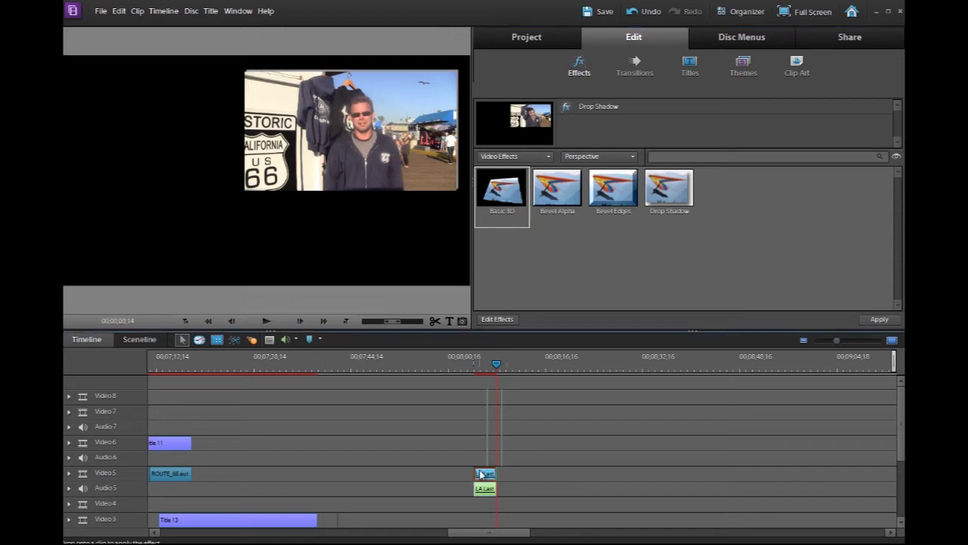
Apply Basic 3D to the LA Last Day 021 inset and set its Tilt to -5
{"action": "left_click_drag", "start_coordinate": [481, 474], "coordinate": [482, 474]}
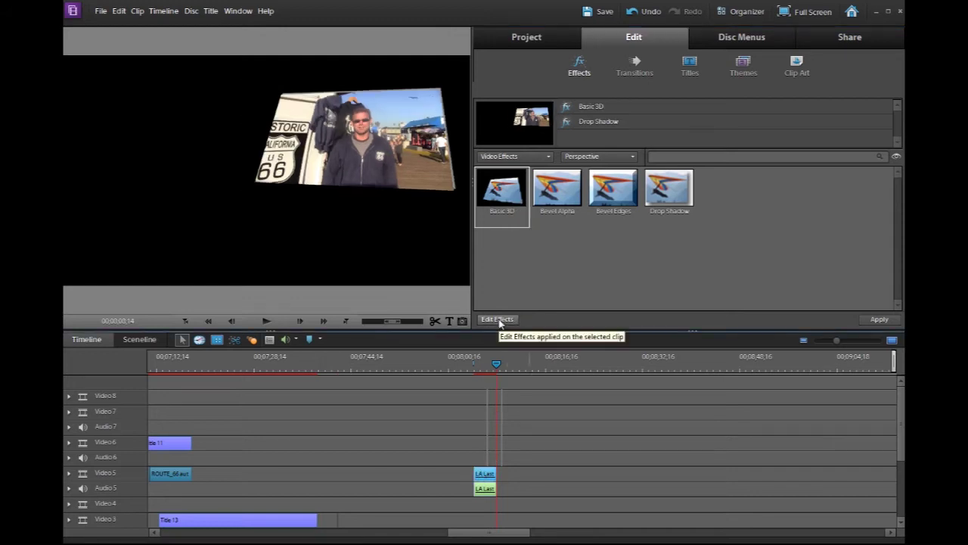
{"action": "left_click", "coordinate": [498, 319]}
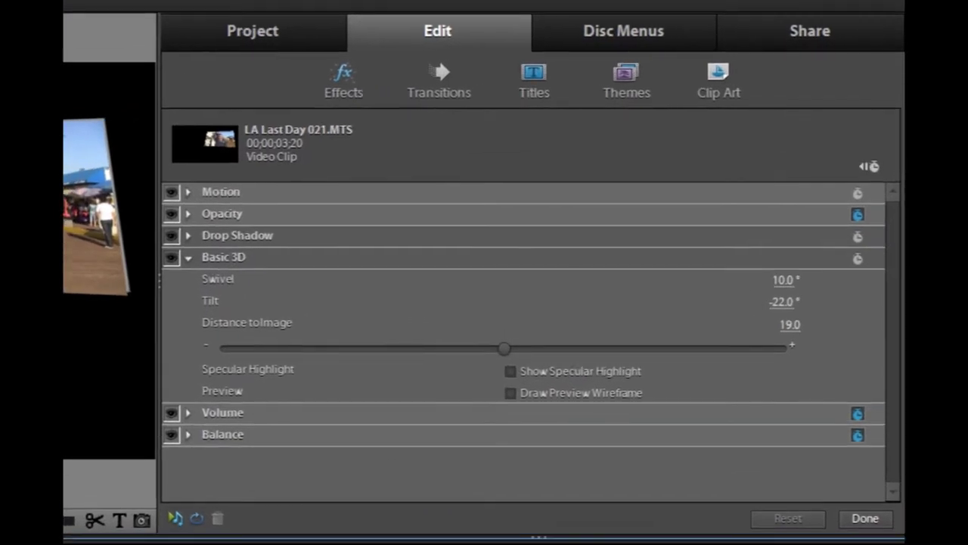
{"action": "left_click", "coordinate": [783, 281]}
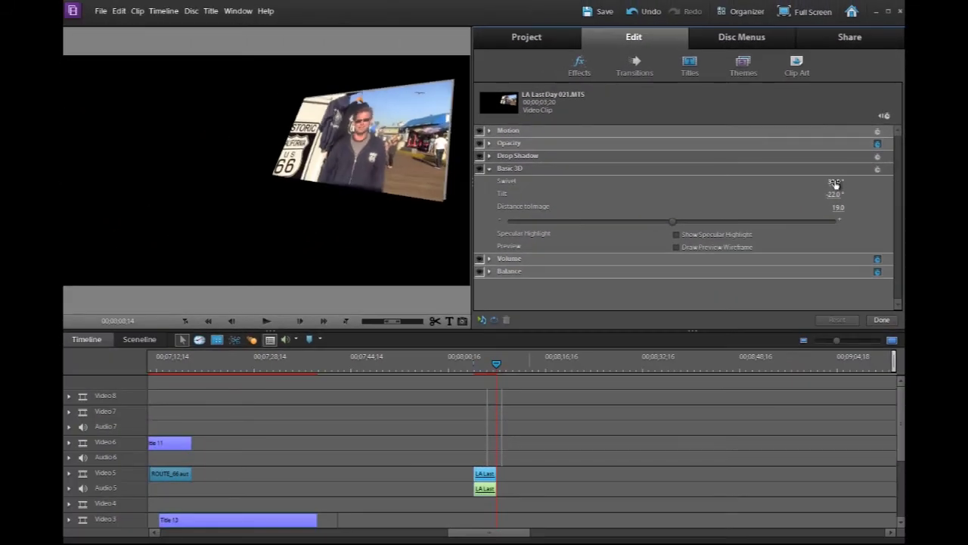
{"action": "left_click", "coordinate": [834, 194]}
{"action": "type", "text": "-5"}
{"action": "key", "text": "Return"}
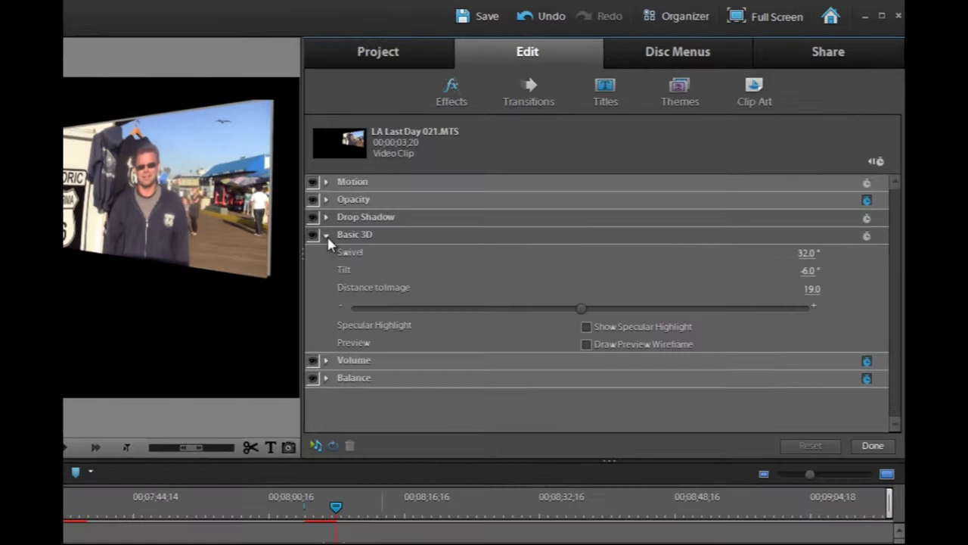
{"action": "left_click", "coordinate": [488, 168]}
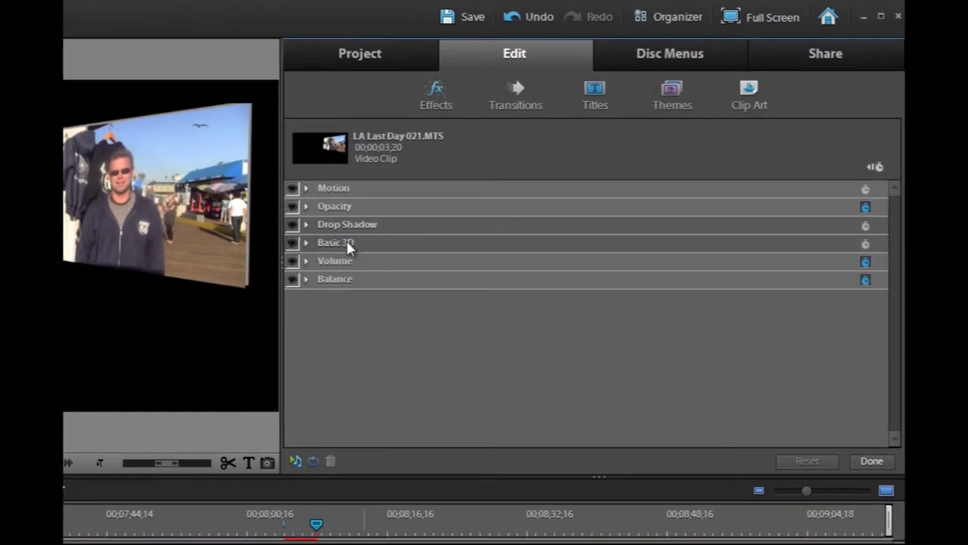
{"action": "left_click", "coordinate": [306, 187]}
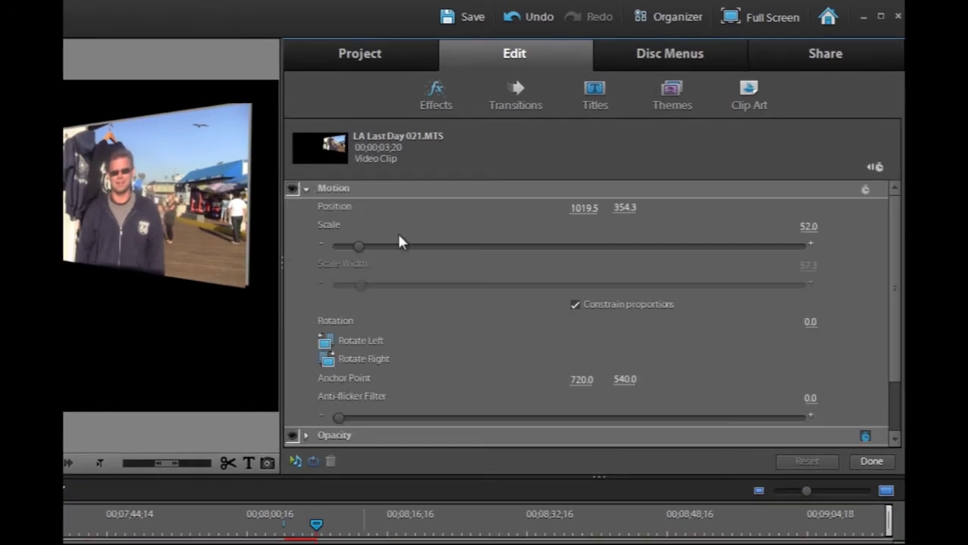
{"action": "left_click", "coordinate": [307, 188]}
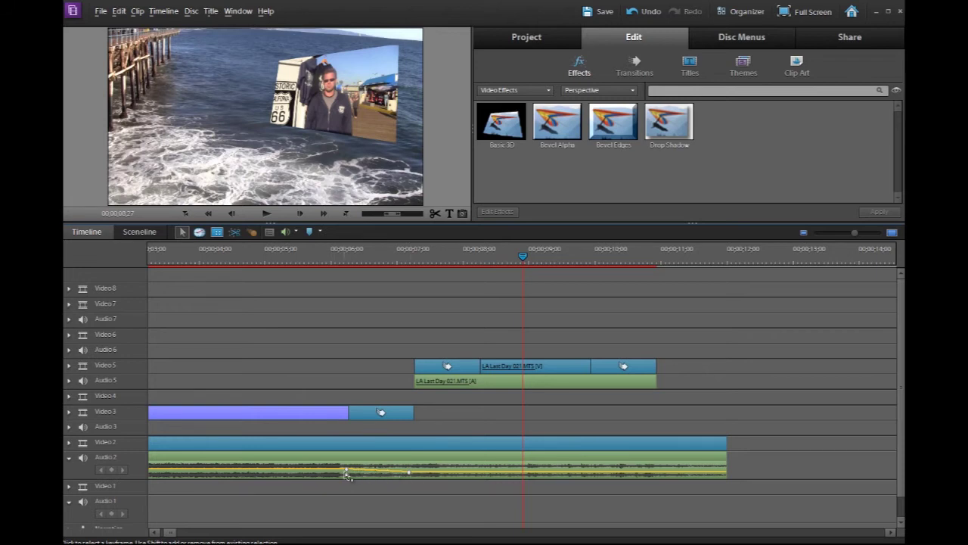
Make the Audio 2 track taller, delete its upper volume keyframe, then undo the deletion
{"action": "left_click", "coordinate": [320, 475]}
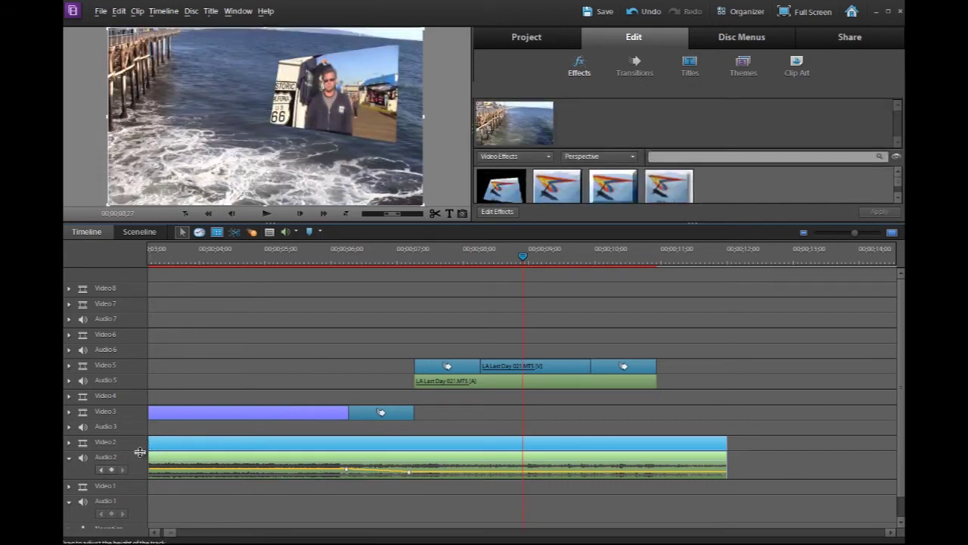
{"action": "left_click_drag", "start_coordinate": [136, 450], "coordinate": [151, 303]}
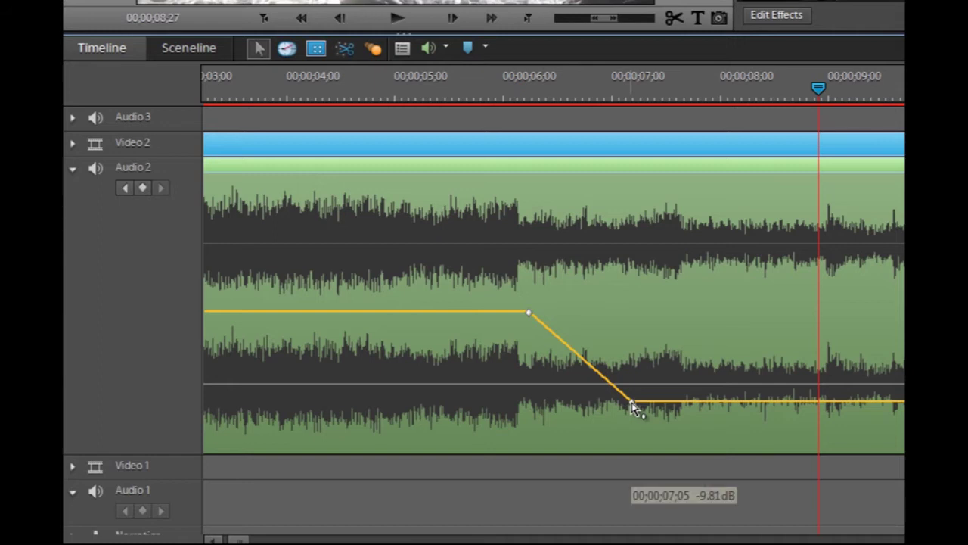
{"action": "mouse_move", "coordinate": [632, 404]}
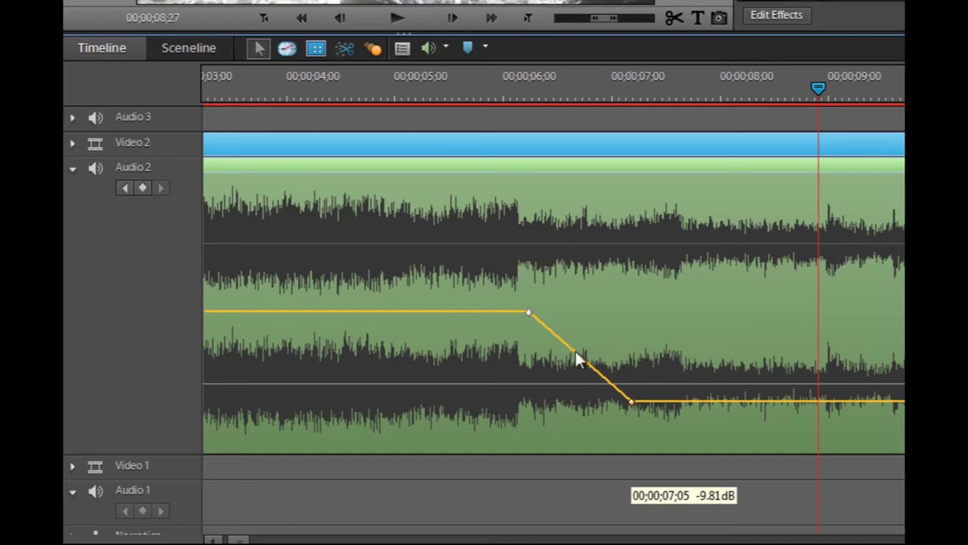
{"action": "left_click", "coordinate": [529, 316]}
{"action": "key", "text": "Delete"}
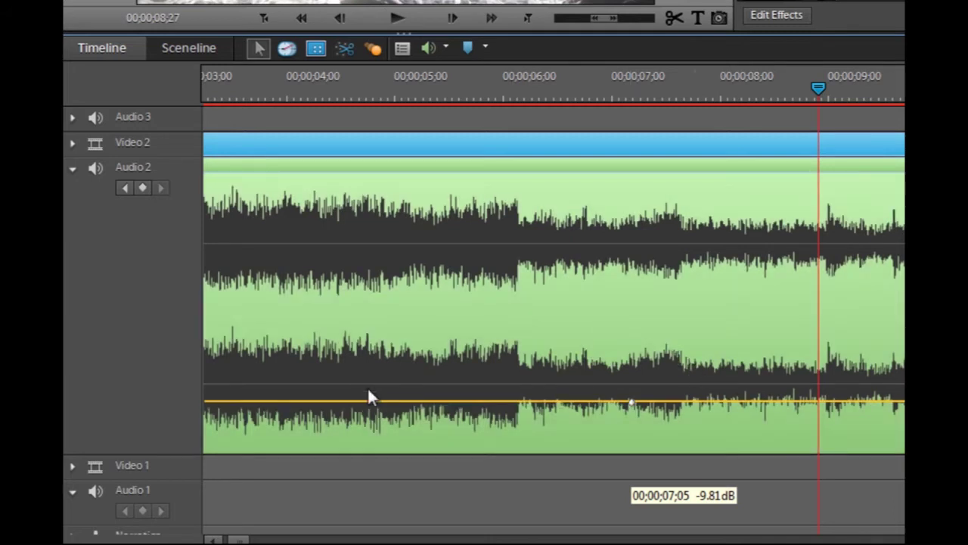
{"action": "key", "text": "ctrl+z"}
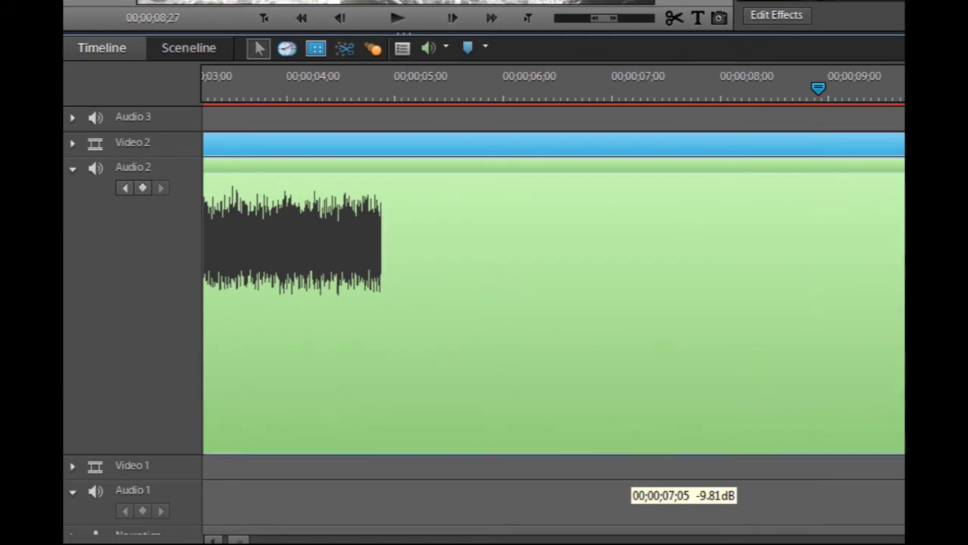
Save the project and delete the lower volume keyframe so Audio 2 stays flat
{"action": "key", "text": "ctrl+s"}
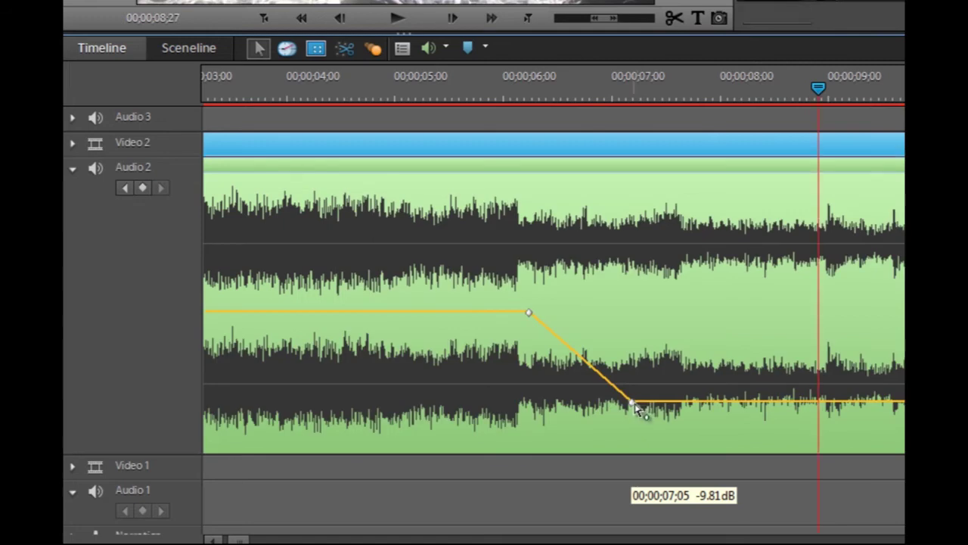
{"action": "left_click", "coordinate": [634, 402]}
{"action": "key", "text": "Delete"}
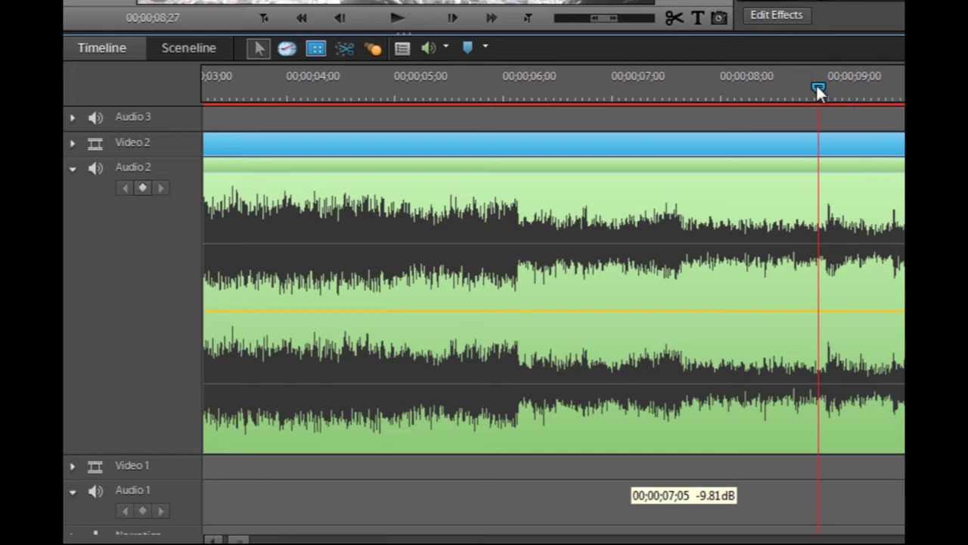
Play back the audio and park the playhead around 6;29
{"action": "mouse_move", "coordinate": [817, 90]}
{"action": "left_mouse_down"}
{"action": "mouse_move", "coordinate": [686, 101]}
{"action": "mouse_move", "coordinate": [603, 129]}
{"action": "left_mouse_up"}
{"action": "key", "text": "space"}
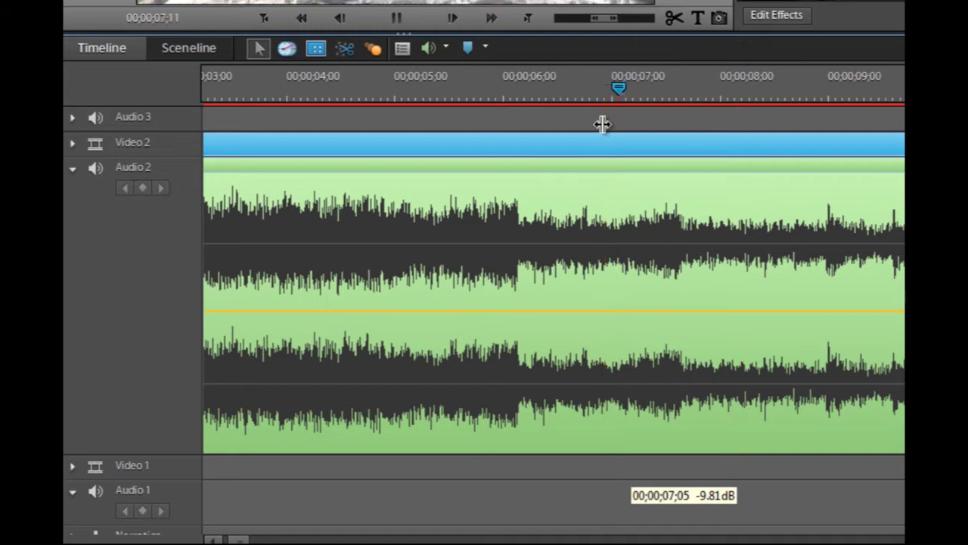
{"action": "left_click", "coordinate": [579, 88]}
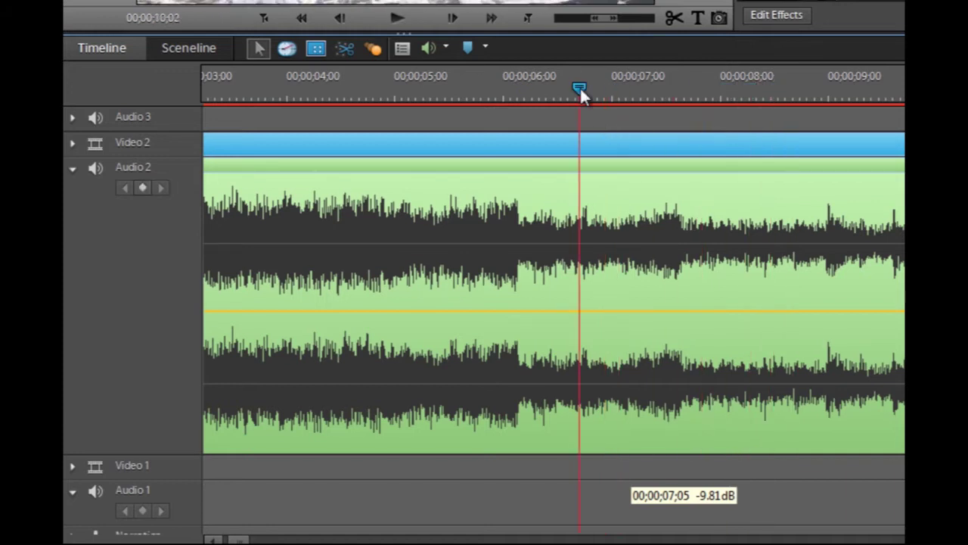
{"action": "mouse_move", "coordinate": [579, 87]}
{"action": "left_mouse_down"}
{"action": "mouse_move", "coordinate": [696, 90]}
{"action": "mouse_move", "coordinate": [679, 110]}
{"action": "left_mouse_up"}
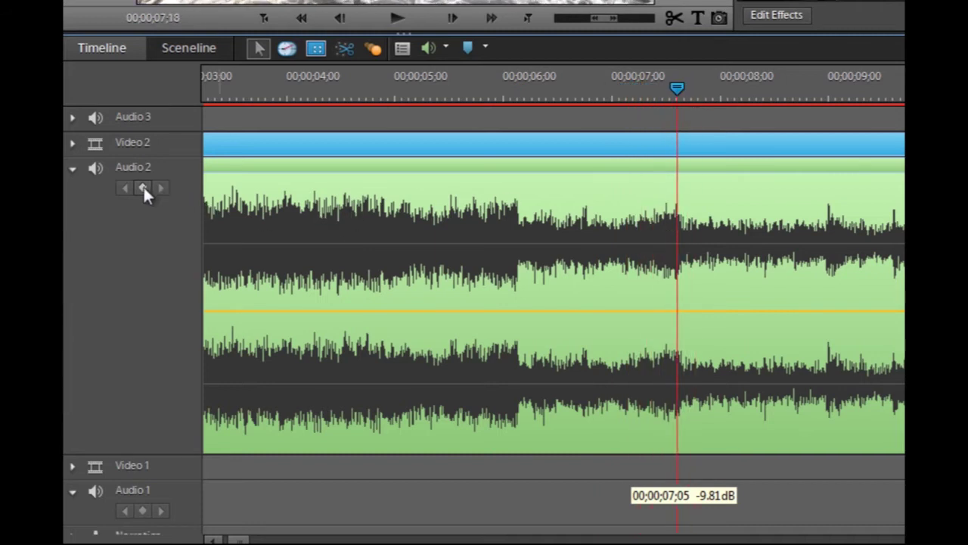
Add Audio 2 volume keyframes at 7;18 and 6;23
{"action": "left_click", "coordinate": [745, 291]}
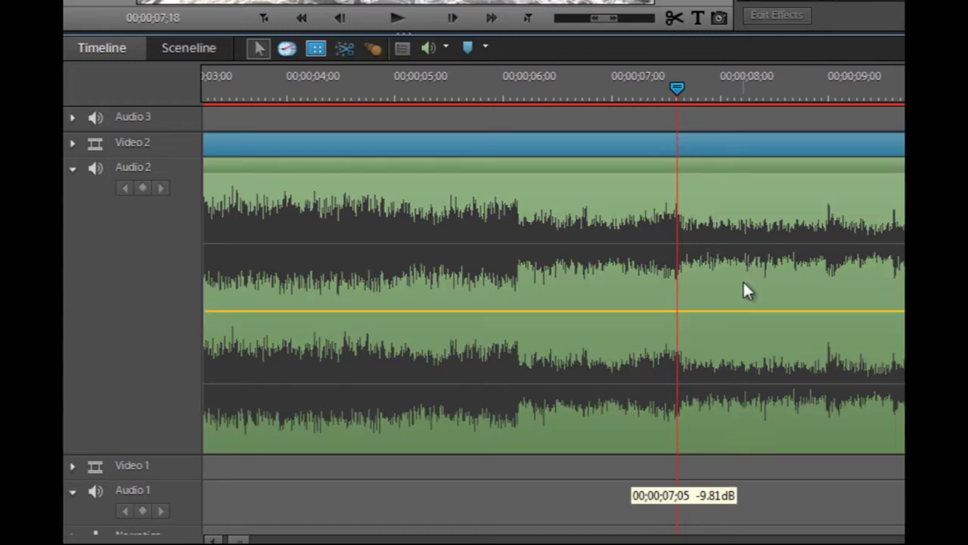
{"action": "left_click", "coordinate": [822, 292]}
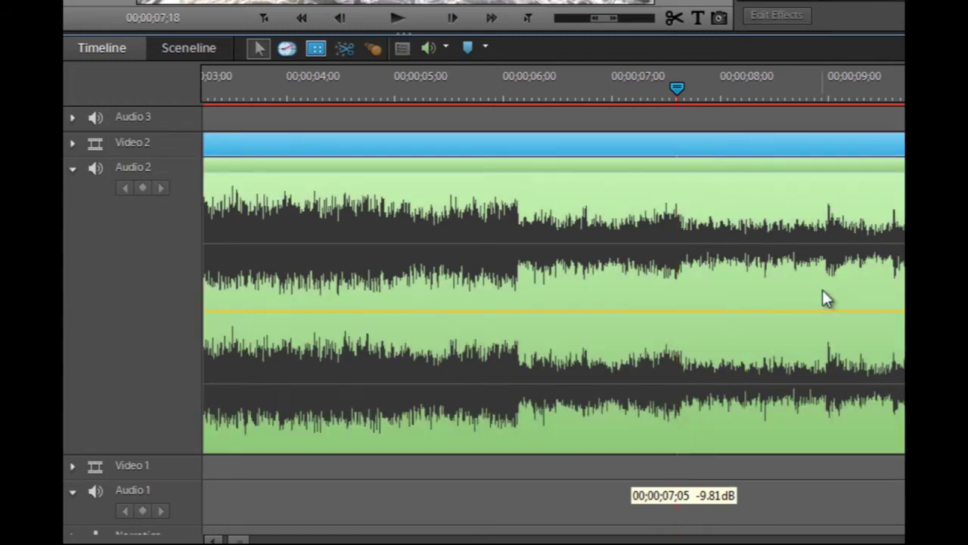
{"action": "left_click", "coordinate": [140, 186]}
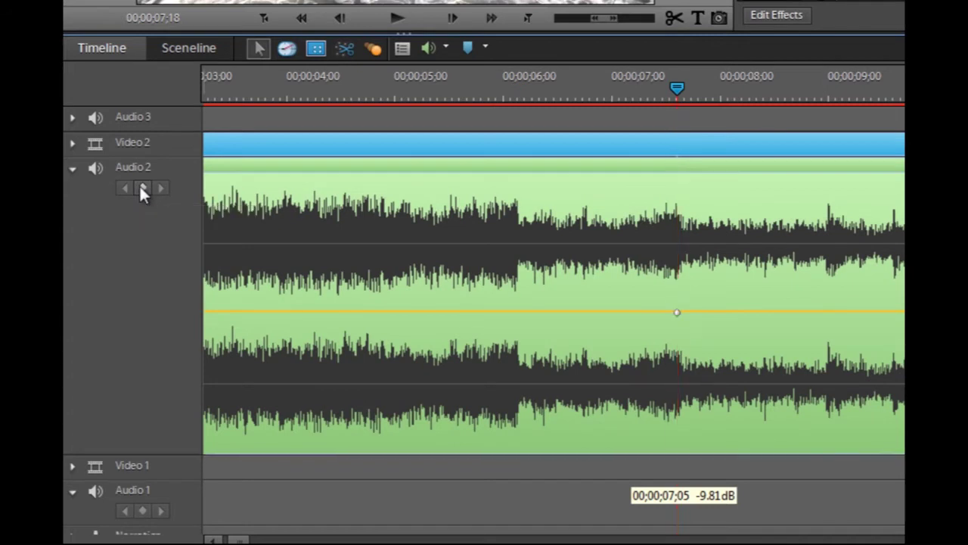
{"action": "left_click_drag", "start_coordinate": [686, 86], "coordinate": [629, 90]}
{"action": "left_click", "coordinate": [588, 98]}
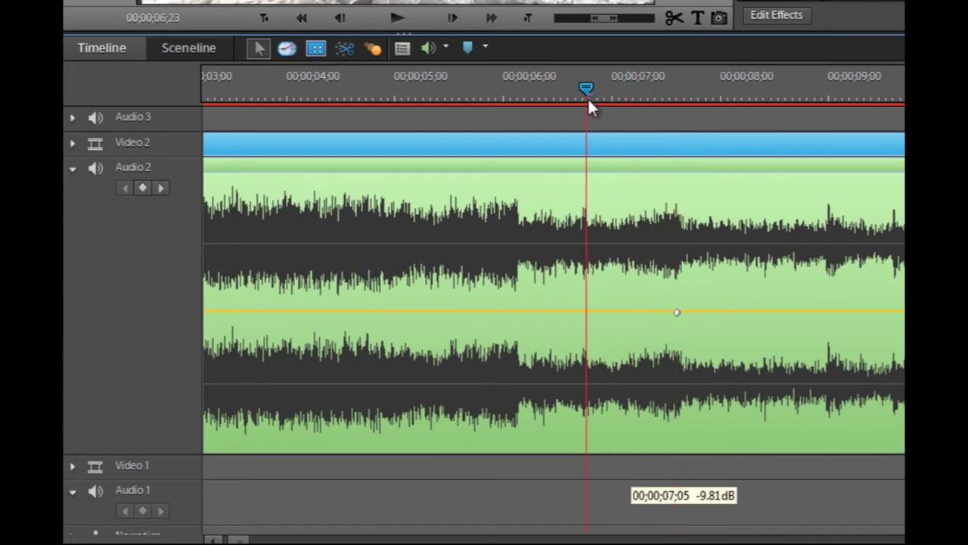
{"action": "left_click", "coordinate": [144, 188]}
Lower the later Audio 2 keyframe to -15.92 dB and open the Video 5 inset's effects
{"action": "left_click_drag", "start_coordinate": [677, 314], "coordinate": [685, 425]}
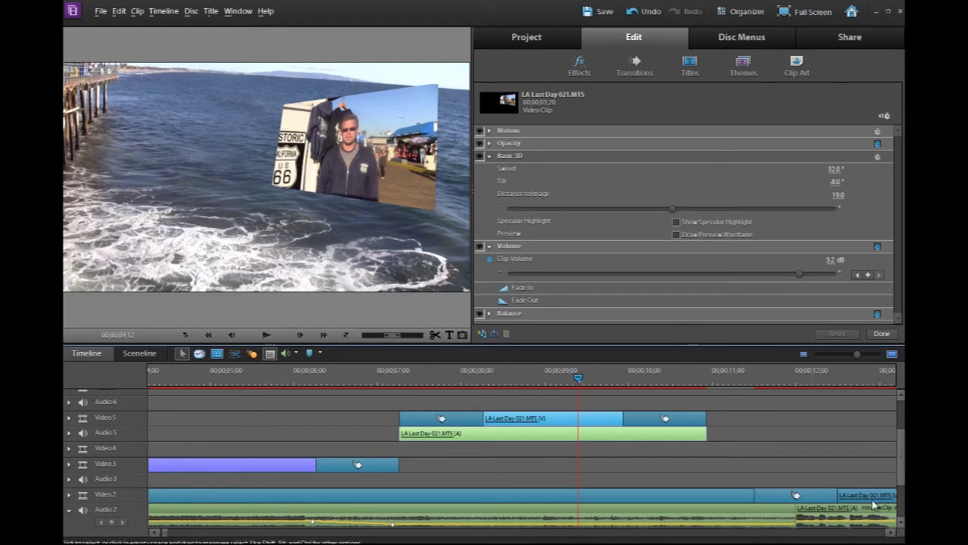
{"action": "left_click_drag", "start_coordinate": [726, 377], "coordinate": [658, 422]}
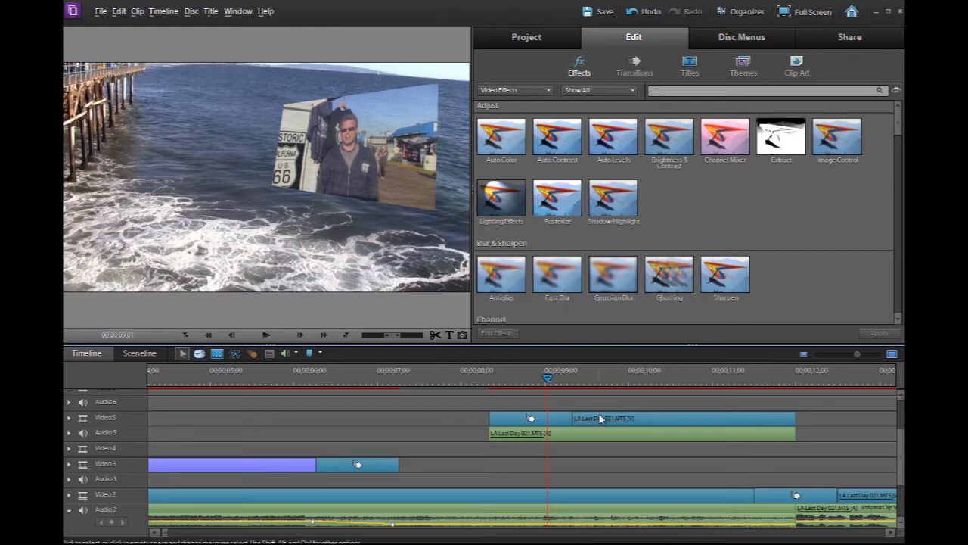
{"action": "left_click", "coordinate": [507, 337]}
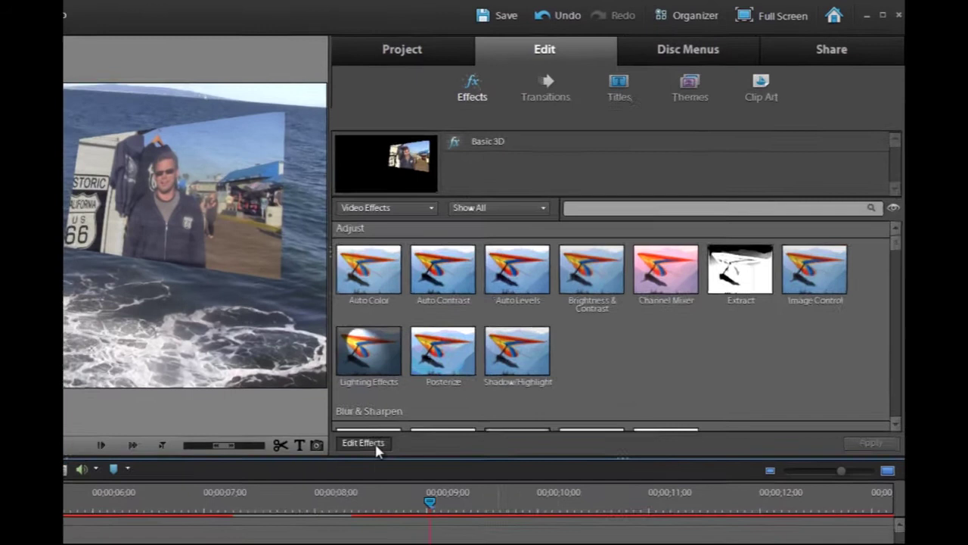
{"action": "left_click", "coordinate": [376, 447]}
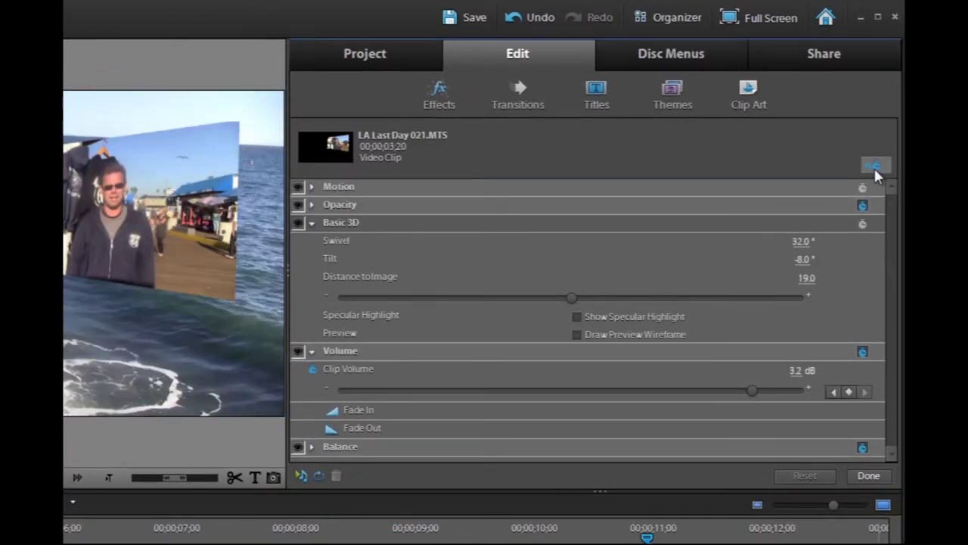
Turn on Basic 3D animation, show the keyframe timeline, and move to the clip's end
{"action": "left_click", "coordinate": [862, 224]}
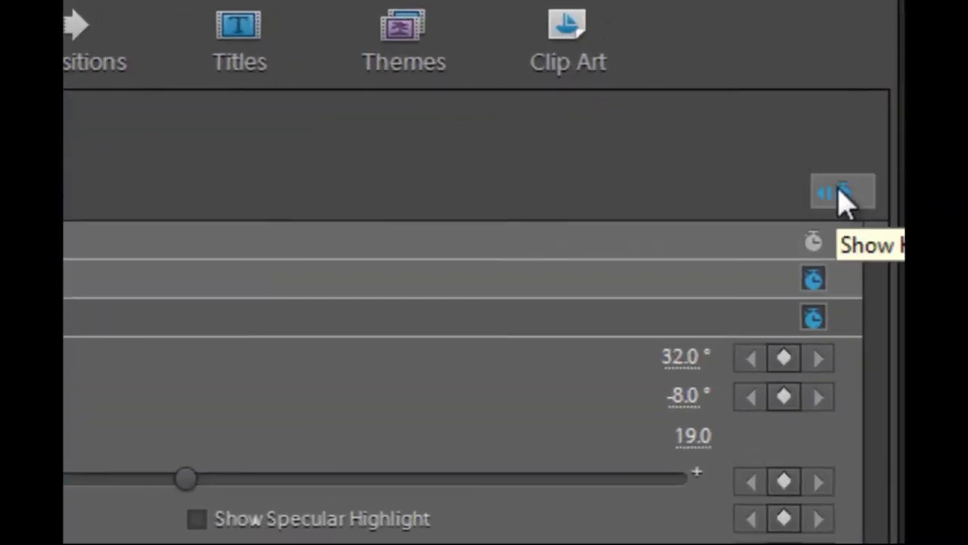
{"action": "left_click", "coordinate": [843, 194]}
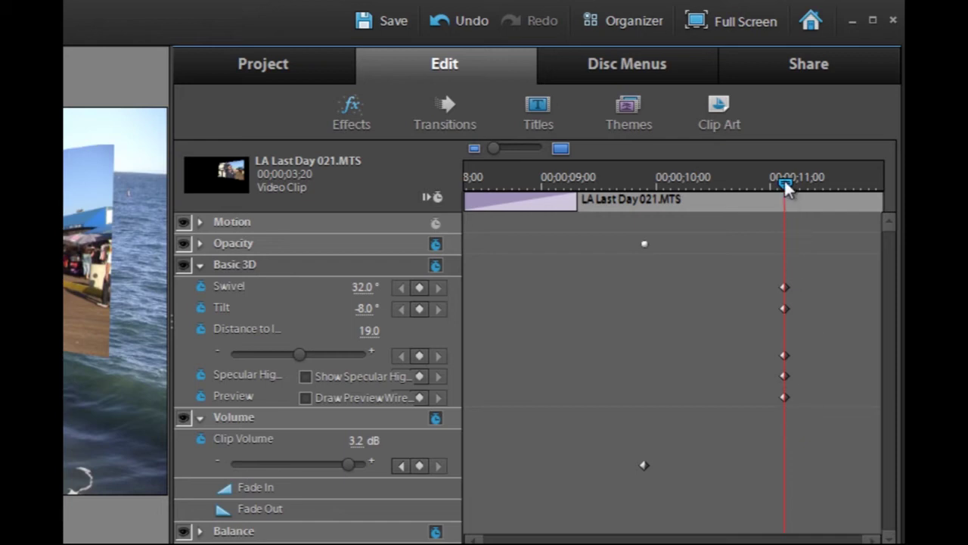
{"action": "left_click_drag", "start_coordinate": [784, 182], "coordinate": [876, 185]}
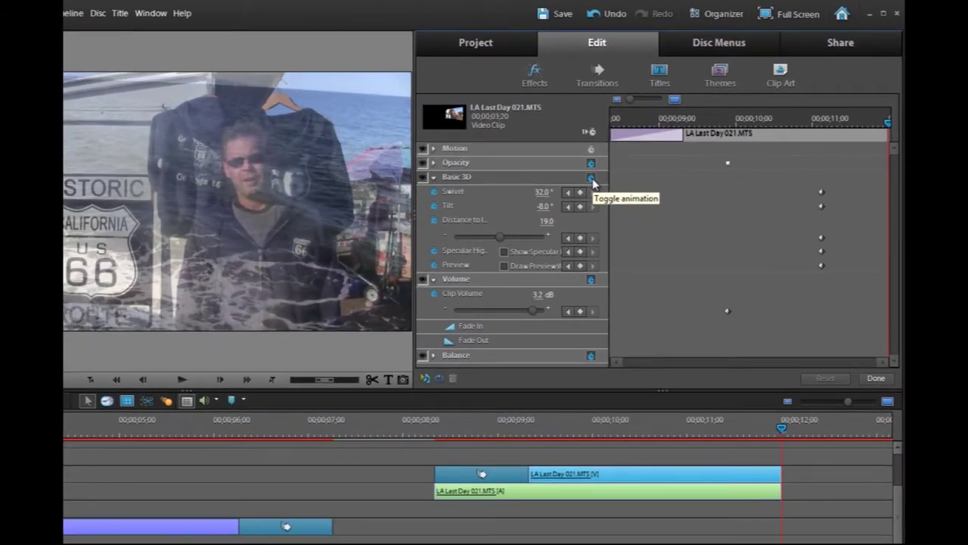
Keep the existing keyframes and add end-of-clip Distance, Specular Highlight and Preview keyframes
{"action": "left_click", "coordinate": [592, 178]}
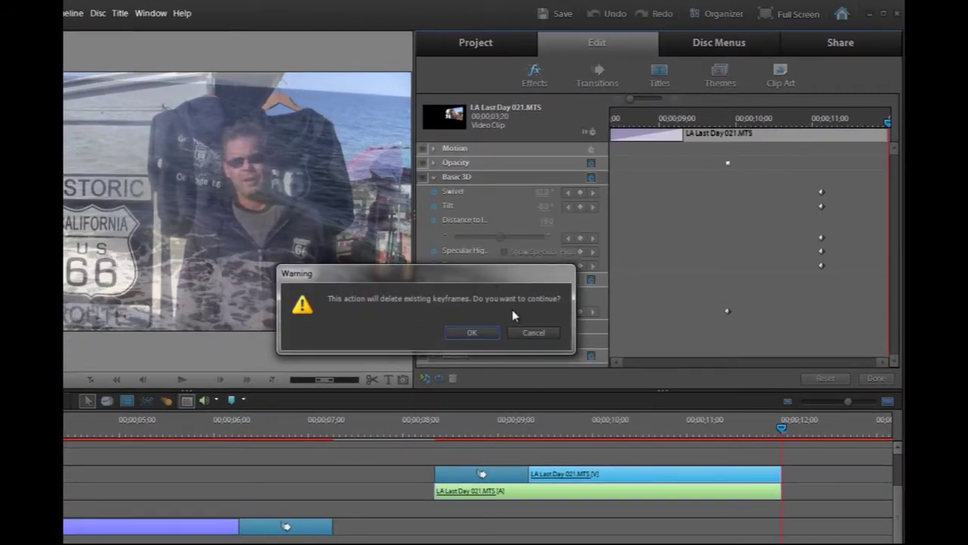
{"action": "left_click", "coordinate": [528, 335]}
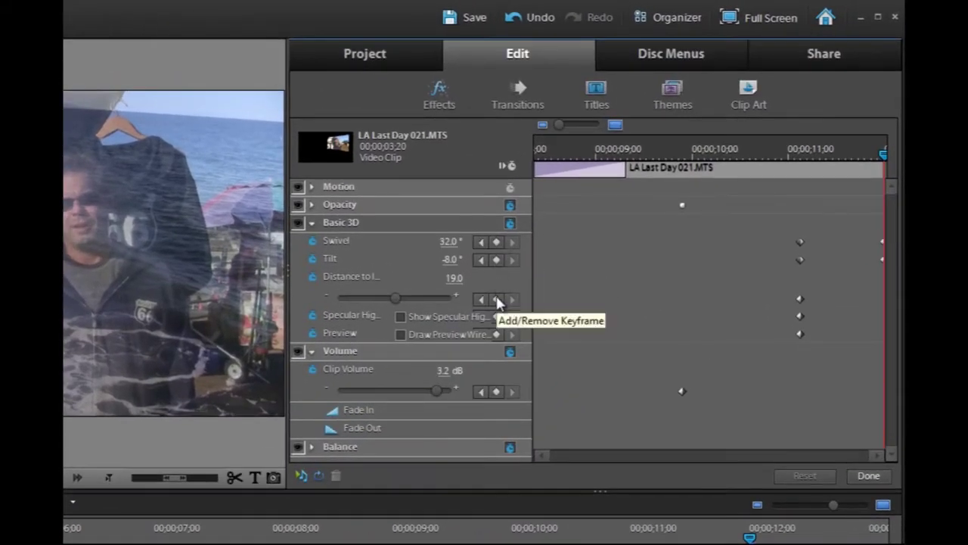
{"action": "left_click", "coordinate": [496, 299]}
{"action": "left_click", "coordinate": [496, 316]}
{"action": "left_click", "coordinate": [496, 334]}
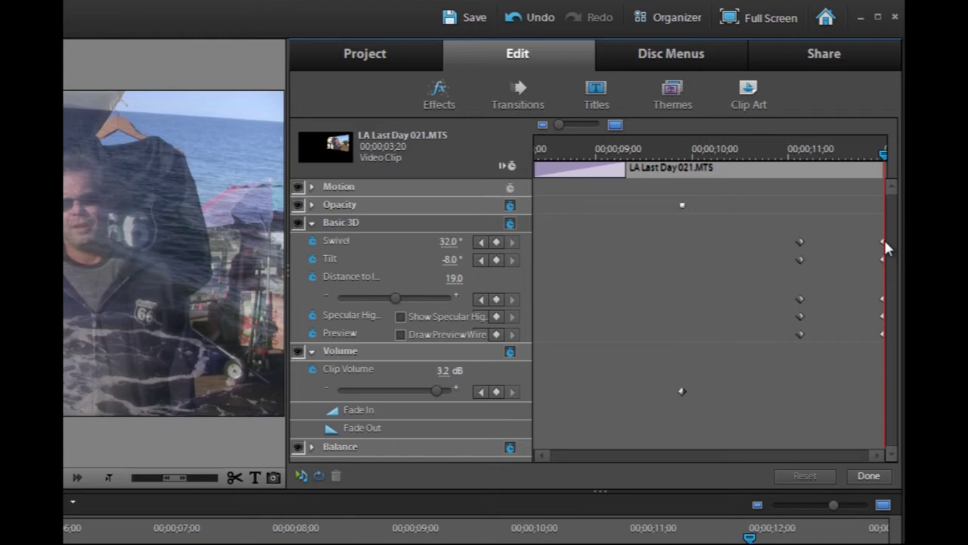
Set Swivel and Tilt to 0° and replace Distance 19.0 with 0
{"action": "left_click", "coordinate": [451, 242]}
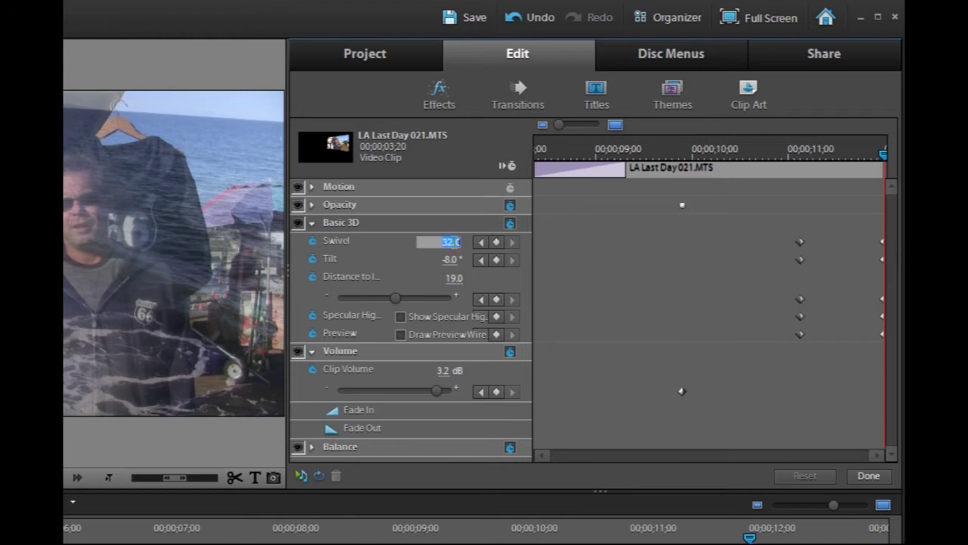
{"action": "type", "text": "0"}
{"action": "key", "text": "Return"}
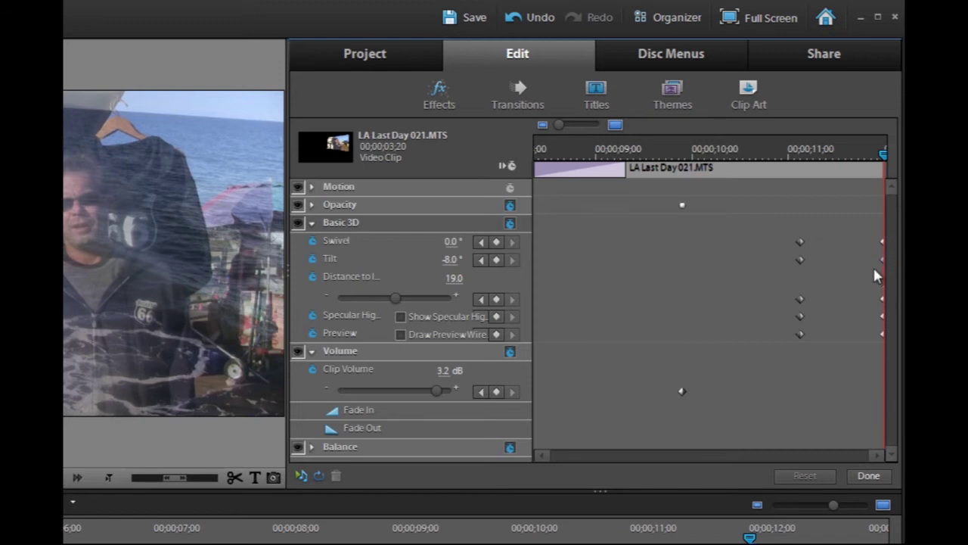
{"action": "left_click", "coordinate": [451, 260]}
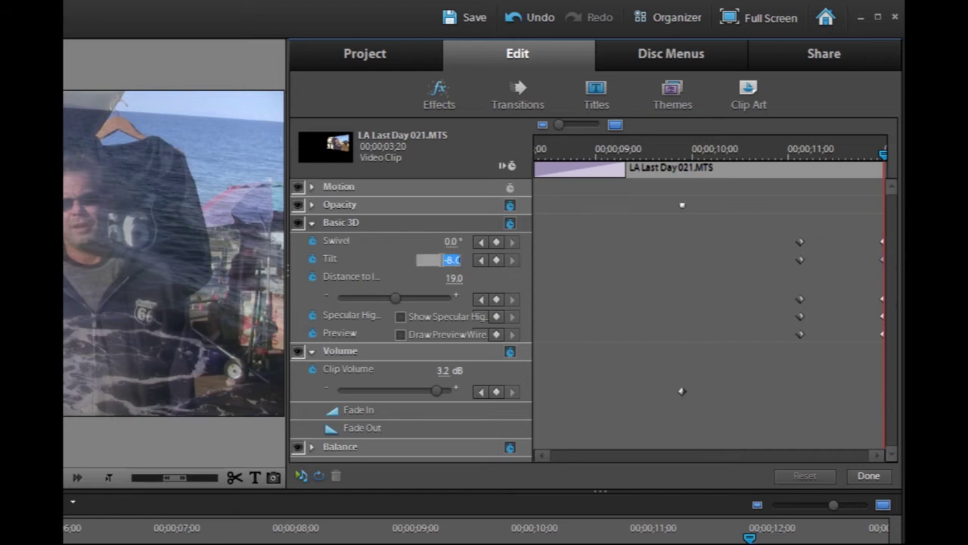
{"action": "key", "text": "Return"}
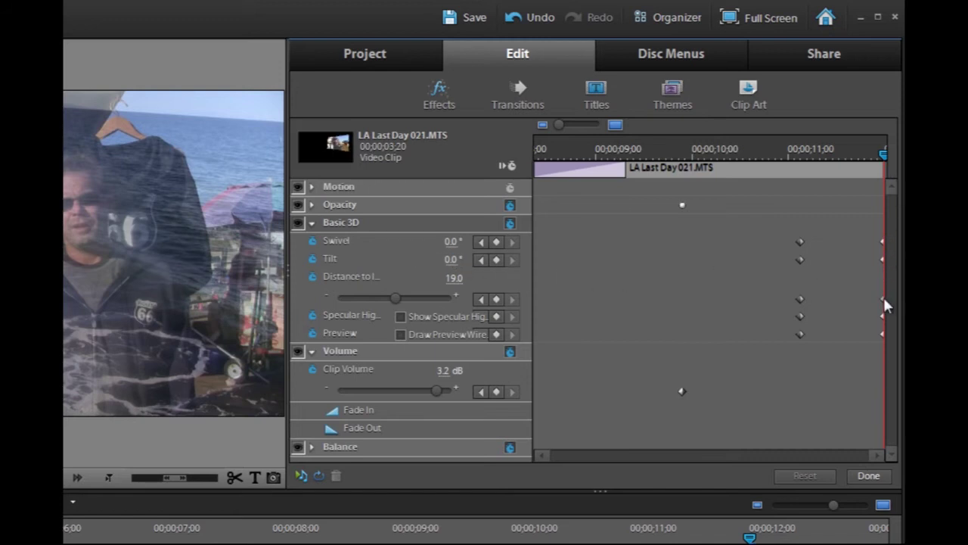
{"action": "left_click", "coordinate": [454, 279]}
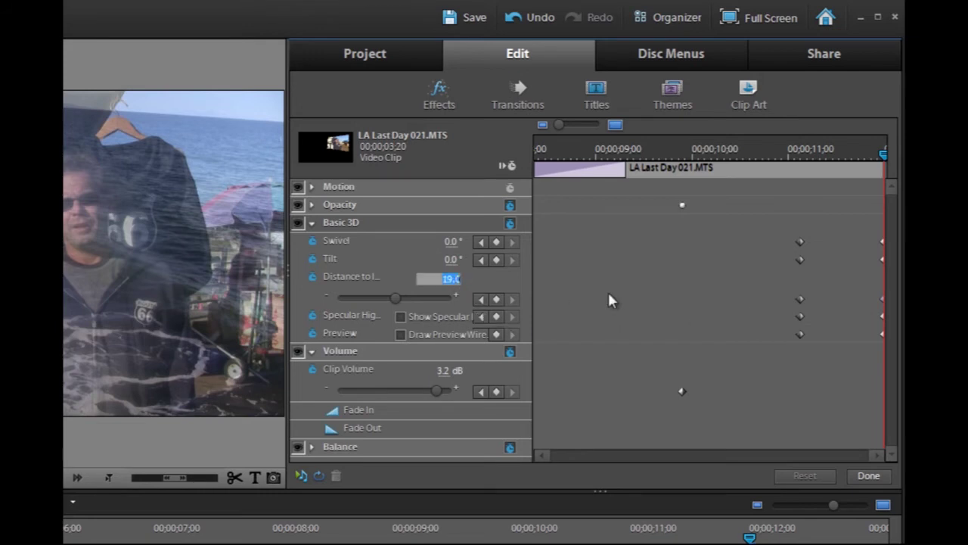
{"action": "key", "text": "BackSpace"}
{"action": "type", "text": "0"}
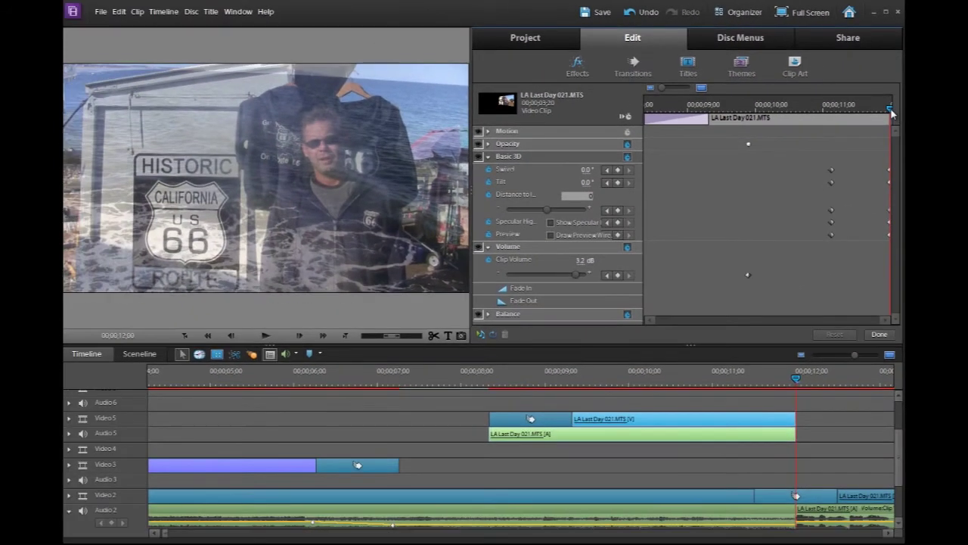
Commit Distance 0, preview the animation up to the last frame, and fold away Basic 3D
{"action": "key", "text": "Return"}
{"action": "mouse_move", "coordinate": [891, 112]}
{"action": "left_mouse_down"}
{"action": "mouse_move", "coordinate": [792, 117]}
{"action": "mouse_move", "coordinate": [894, 103]}
{"action": "left_mouse_up"}
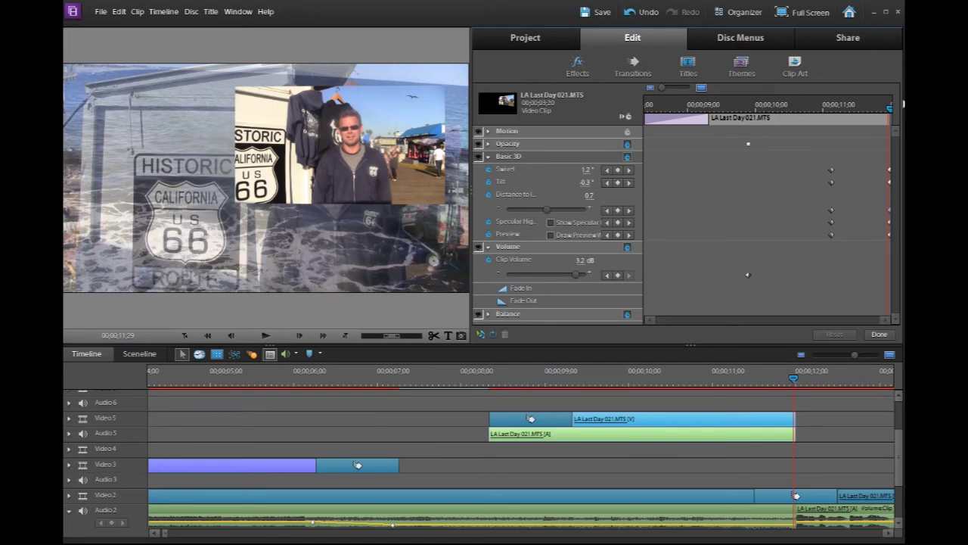
{"action": "key", "text": "Right"}
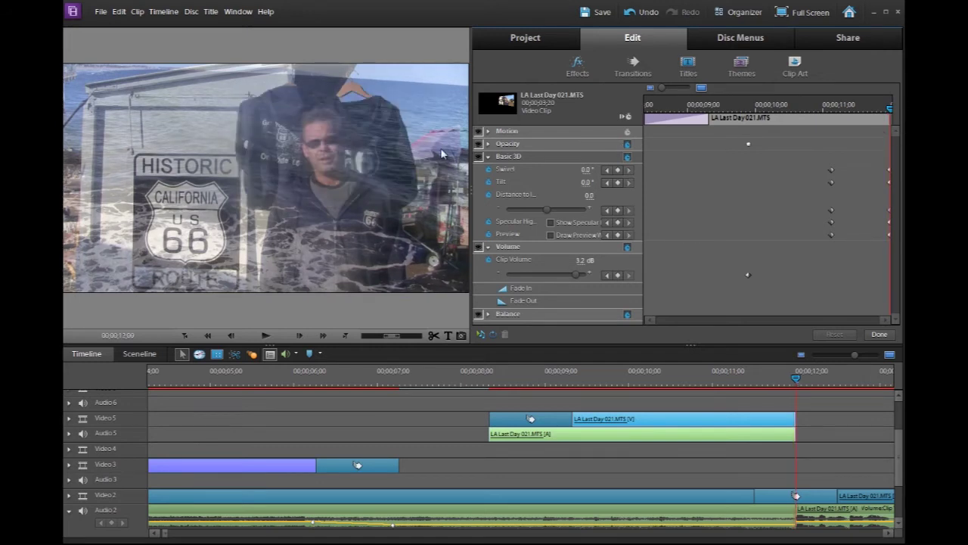
{"action": "left_click", "coordinate": [490, 159]}
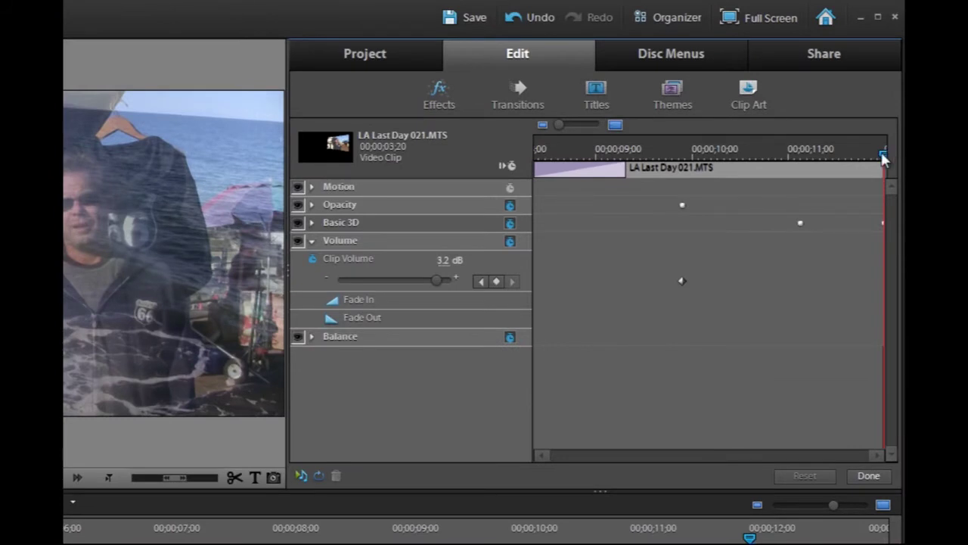
Reopen LA Last Day 021.MTS's effect settings at about 11;00 and expand its Motion properties
{"action": "left_click", "coordinate": [868, 475]}
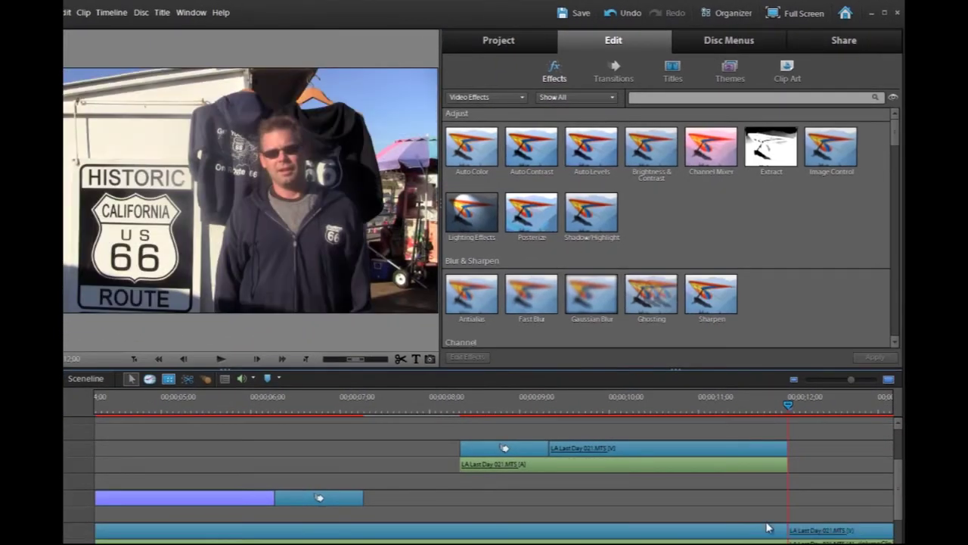
{"action": "left_click", "coordinate": [700, 450]}
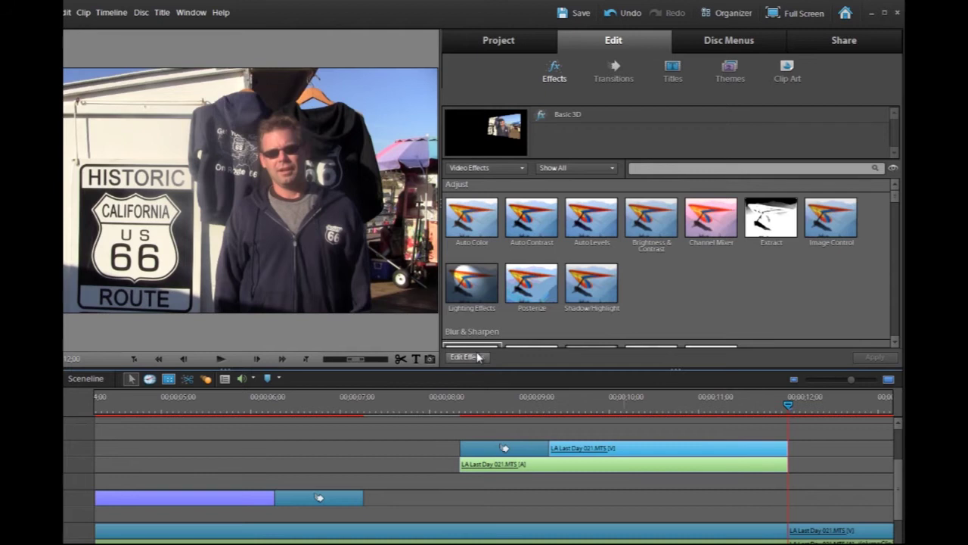
{"action": "left_click", "coordinate": [478, 357]}
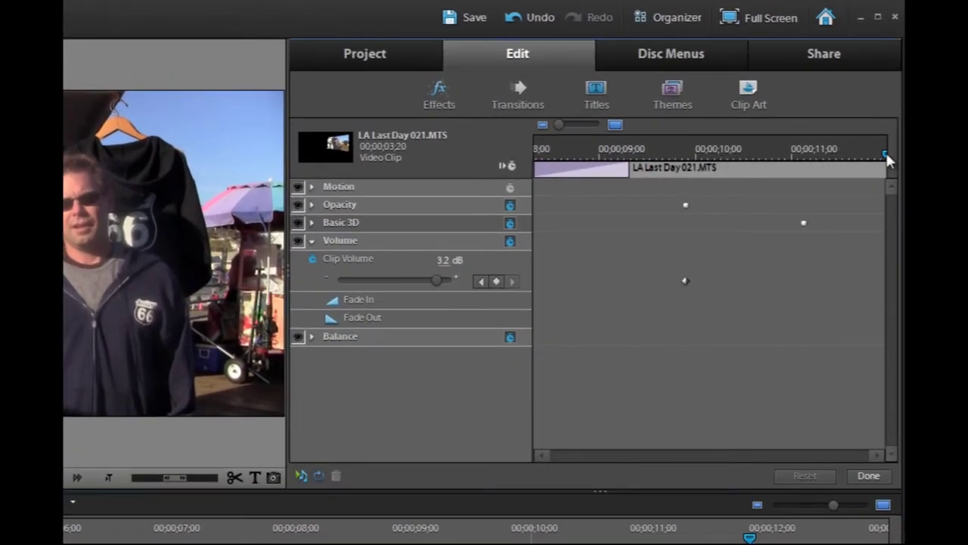
{"action": "left_click_drag", "start_coordinate": [881, 155], "coordinate": [886, 152]}
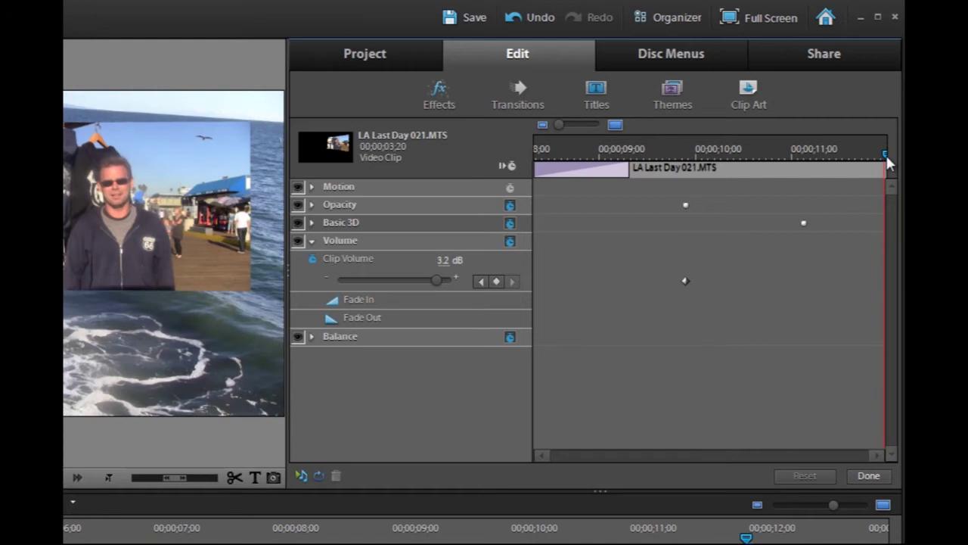
{"action": "left_click_drag", "start_coordinate": [745, 155], "coordinate": [804, 162]}
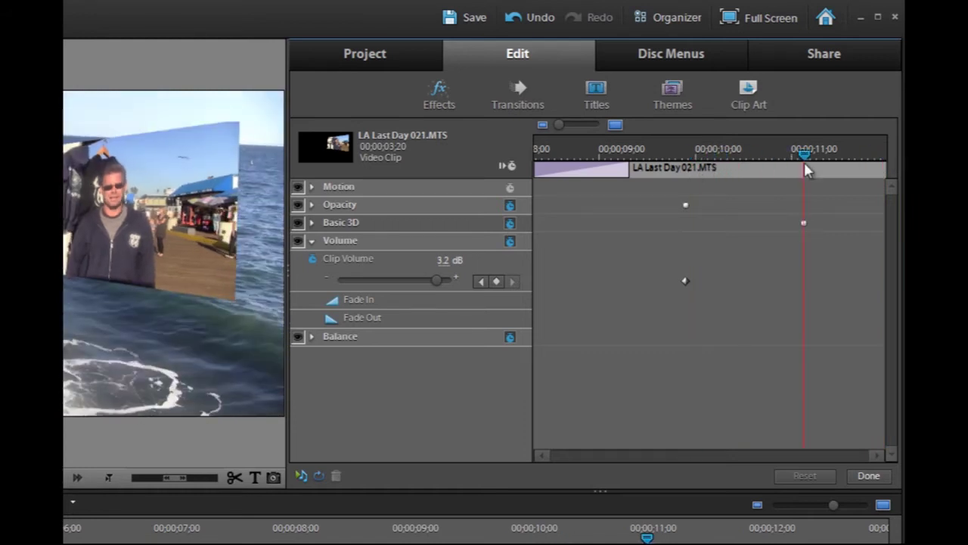
{"action": "left_click", "coordinate": [311, 187]}
Turn on Motion keyframing and set Position and Scale keyframes at 11;00 and the clip's end
{"action": "left_click", "coordinate": [510, 188]}
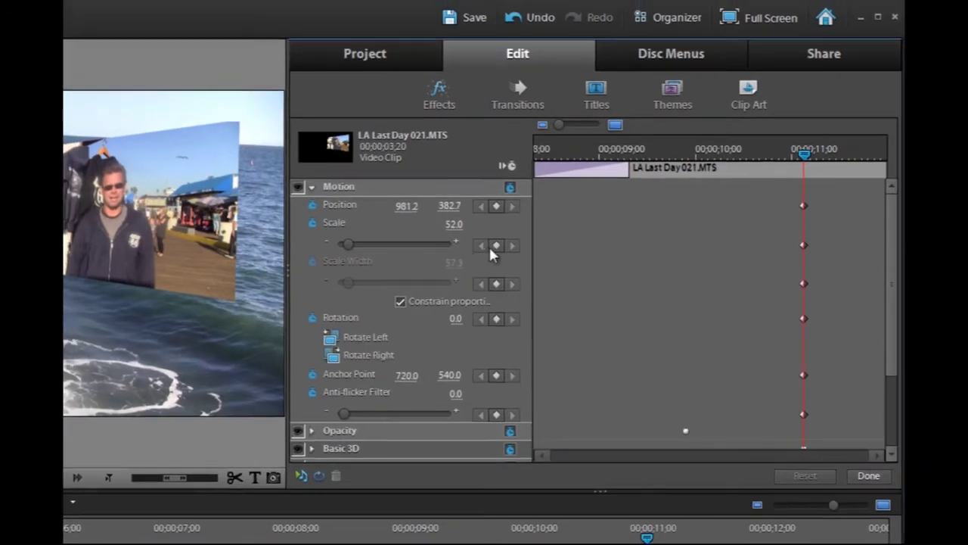
{"action": "left_click", "coordinate": [497, 247]}
{"action": "left_click", "coordinate": [497, 210]}
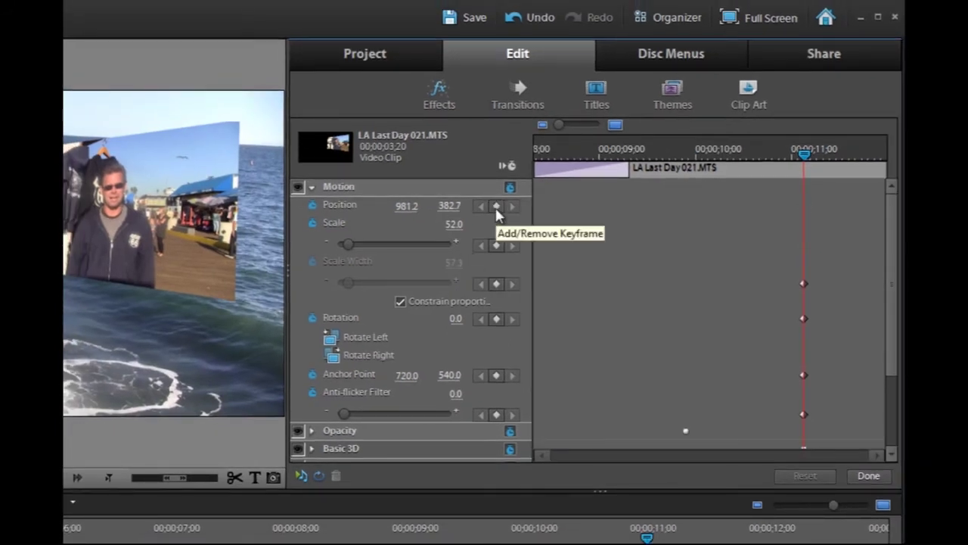
{"action": "left_click", "coordinate": [497, 210]}
{"action": "left_click", "coordinate": [807, 154]}
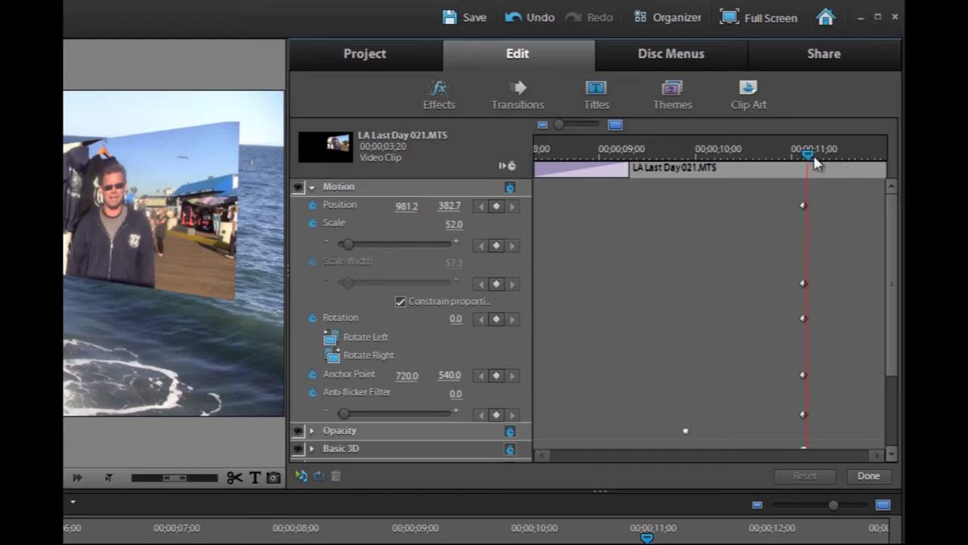
{"action": "left_click_drag", "start_coordinate": [815, 160], "coordinate": [885, 159]}
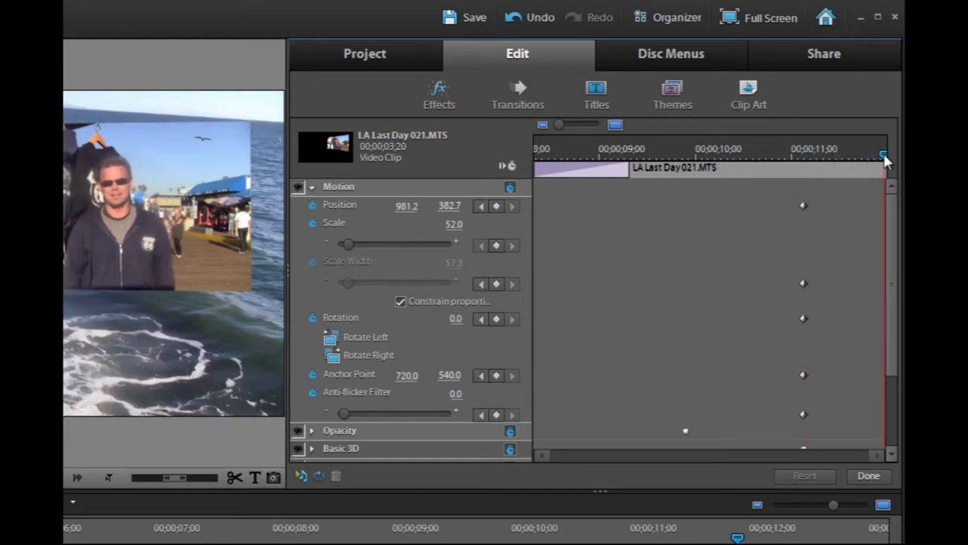
{"action": "left_click", "coordinate": [496, 206]}
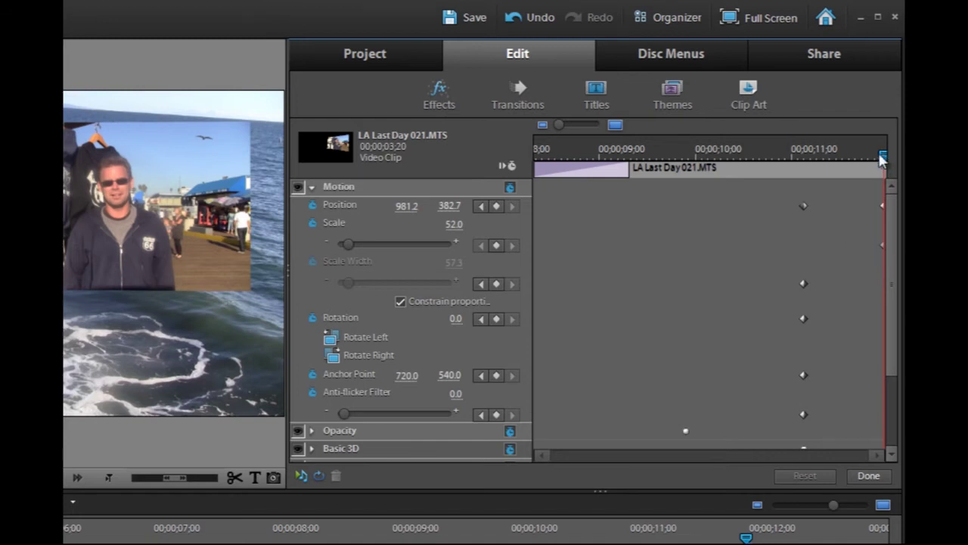
{"action": "left_click_drag", "start_coordinate": [882, 155], "coordinate": [802, 162]}
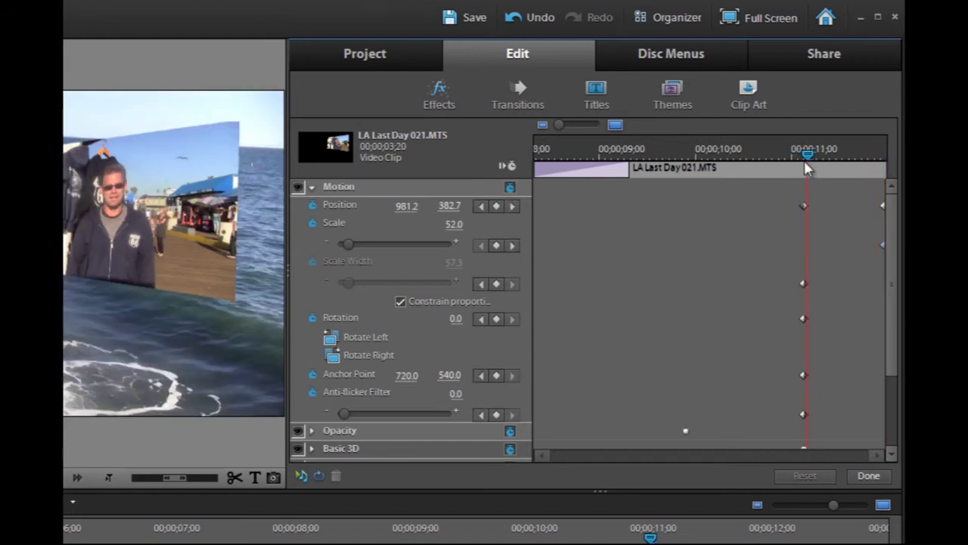
{"action": "left_click", "coordinate": [497, 247]}
{"action": "left_click_drag", "start_coordinate": [804, 155], "coordinate": [883, 231]}
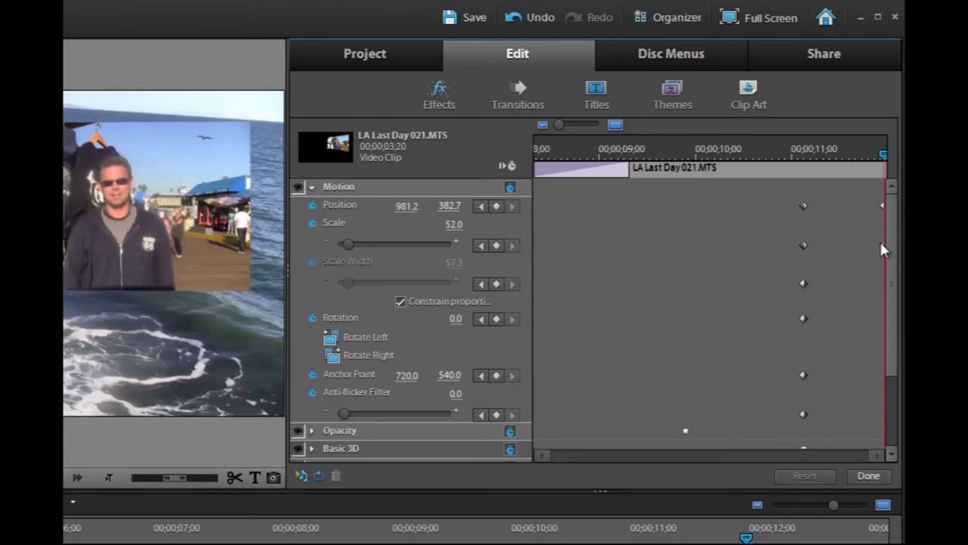
On the final frame, set Scale to 100 and shift the clip's horizontal Position left
{"action": "left_click", "coordinate": [453, 224]}
{"action": "key", "text": "BackSpace"}
{"action": "type", "text": "100"}
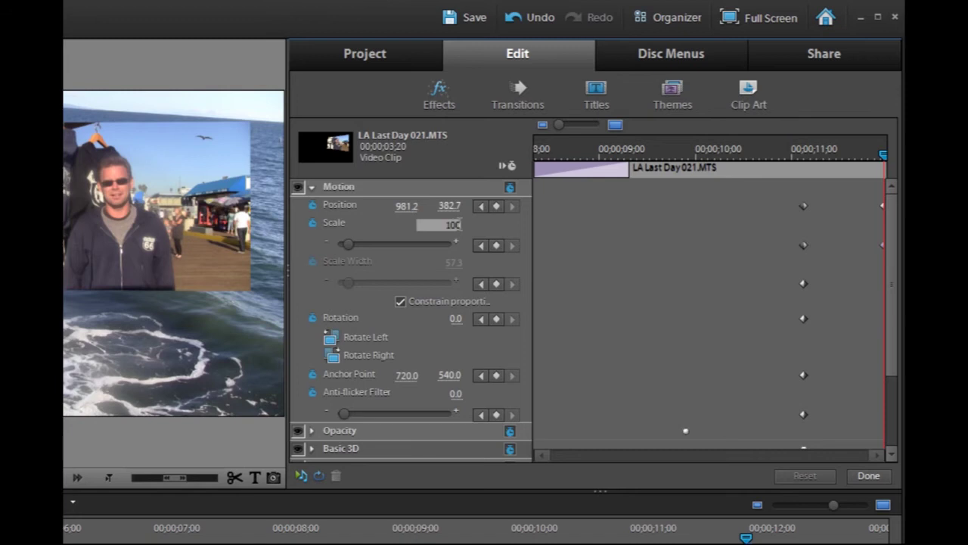
{"action": "key", "text": "Return"}
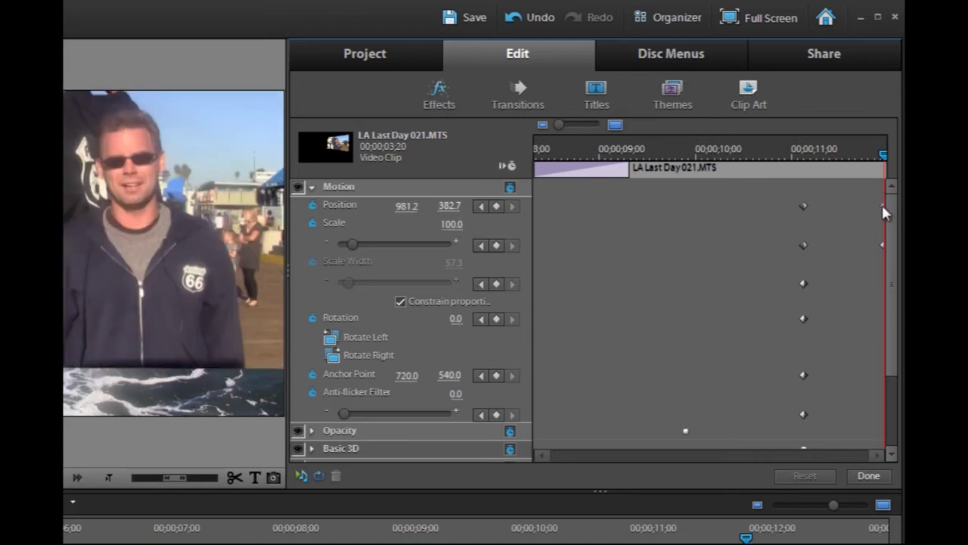
{"action": "left_click_drag", "start_coordinate": [416, 208], "coordinate": [369, 208]}
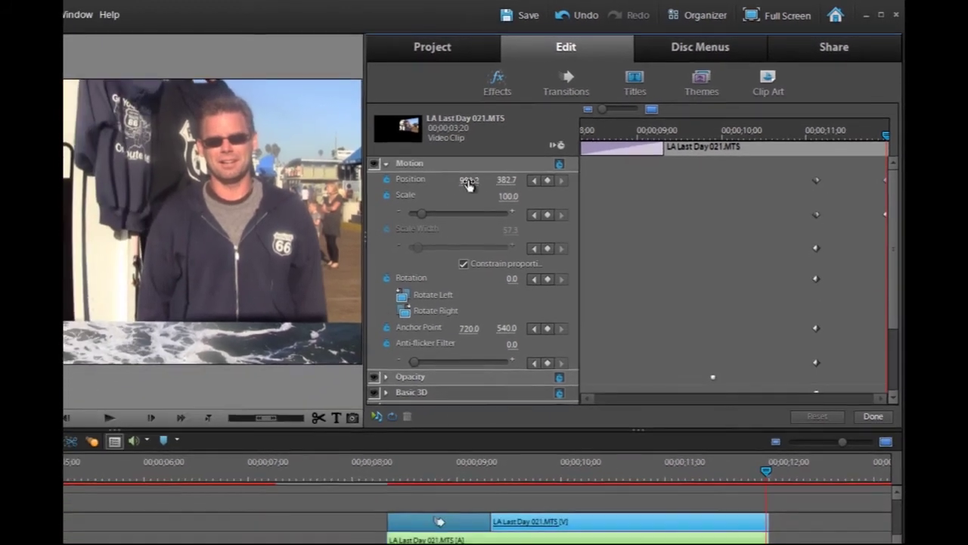
{"action": "left_click_drag", "start_coordinate": [437, 183], "coordinate": [891, 180]}
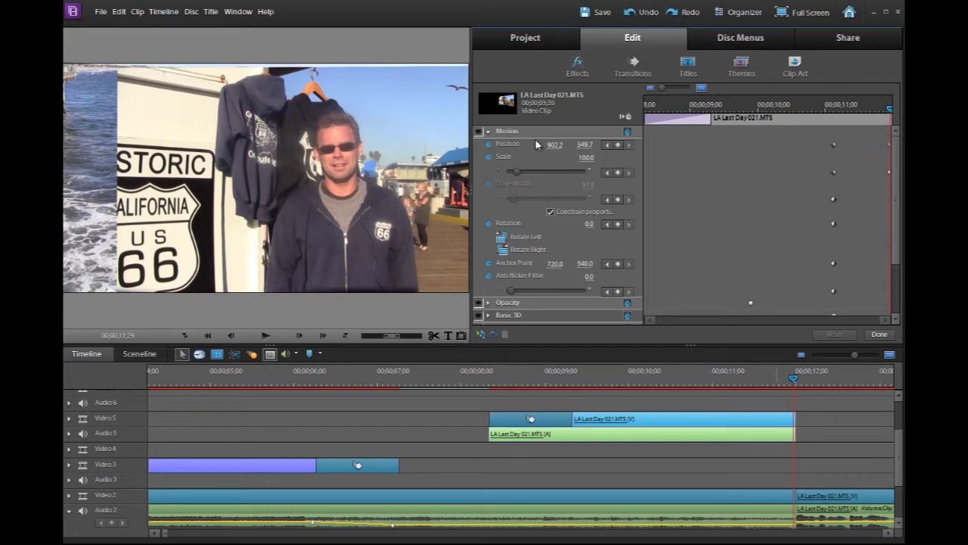
Set the final-frame Position to 720, 540 and scrub back to preview the zoom-in
{"action": "left_click", "coordinate": [557, 145]}
{"action": "type", "text": "720"}
{"action": "key", "text": "Return"}
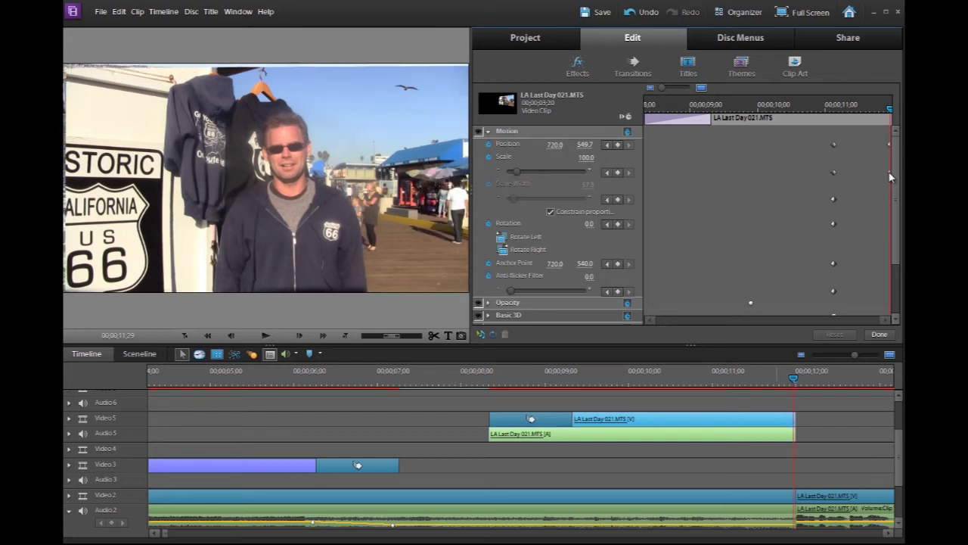
{"action": "left_click", "coordinate": [586, 145]}
{"action": "type", "text": "540"}
{"action": "key", "text": "Return"}
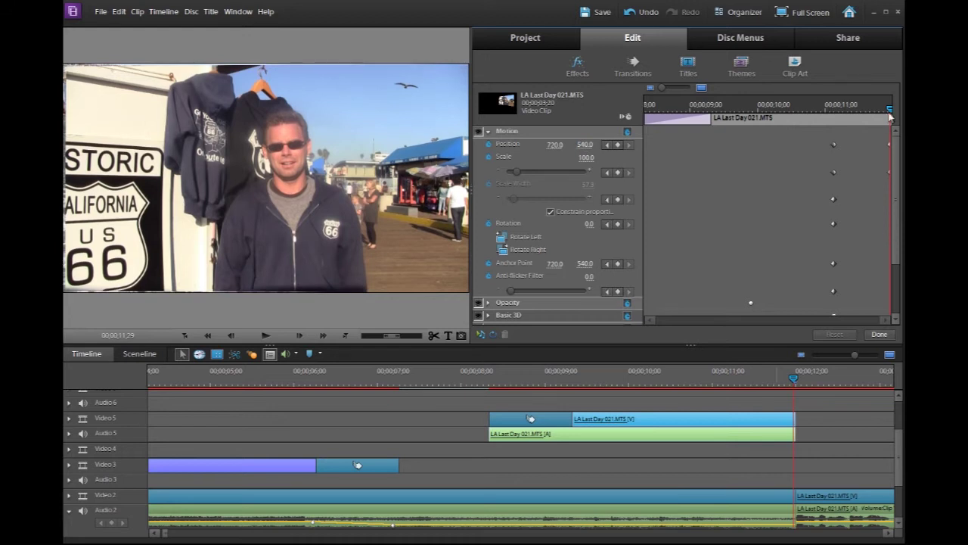
{"action": "mouse_move", "coordinate": [889, 110]}
{"action": "left_mouse_down"}
{"action": "mouse_move", "coordinate": [817, 117]}
{"action": "mouse_move", "coordinate": [894, 112]}
{"action": "left_mouse_up"}
Close the effect settings and play the ending from 11;02 to review the zoom to full frame
{"action": "left_click", "coordinate": [872, 336]}
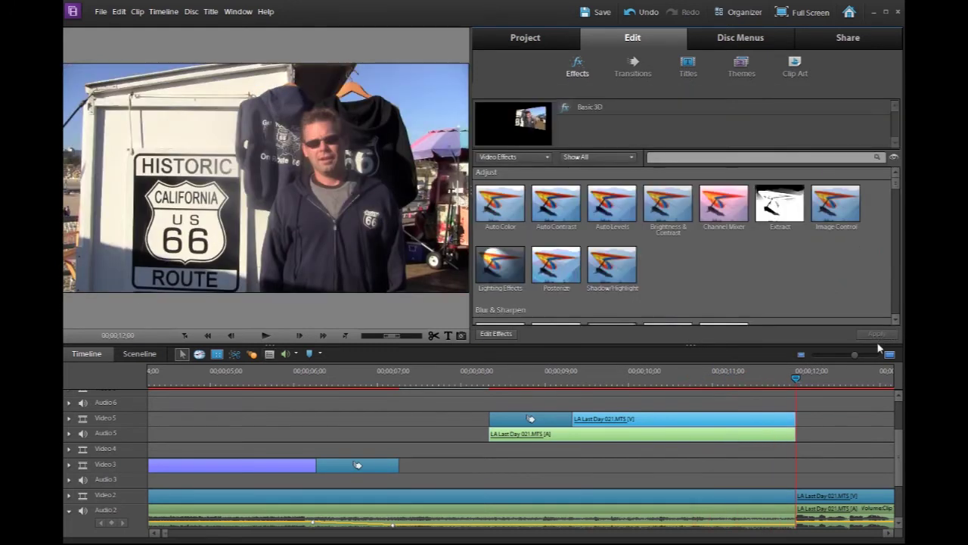
{"action": "left_click", "coordinate": [719, 380]}
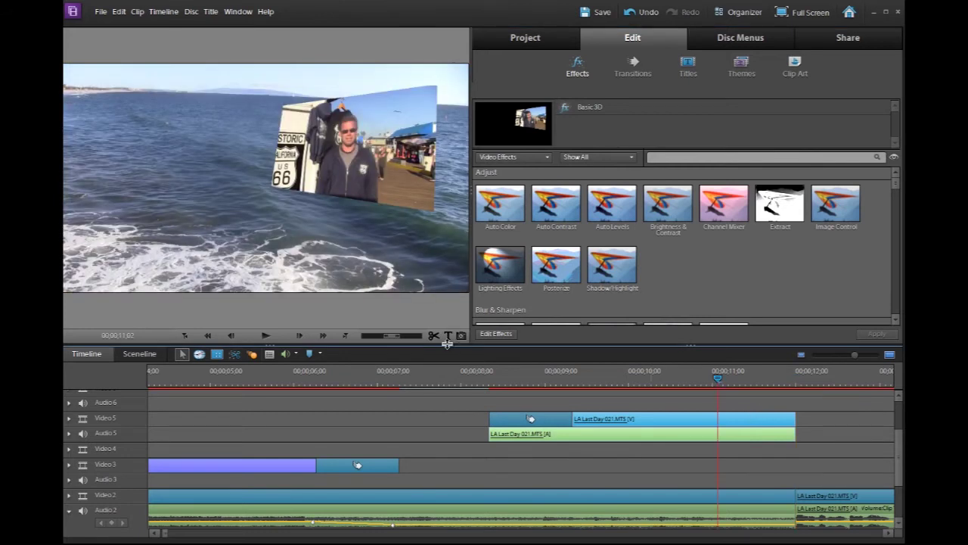
{"action": "key", "text": "space"}
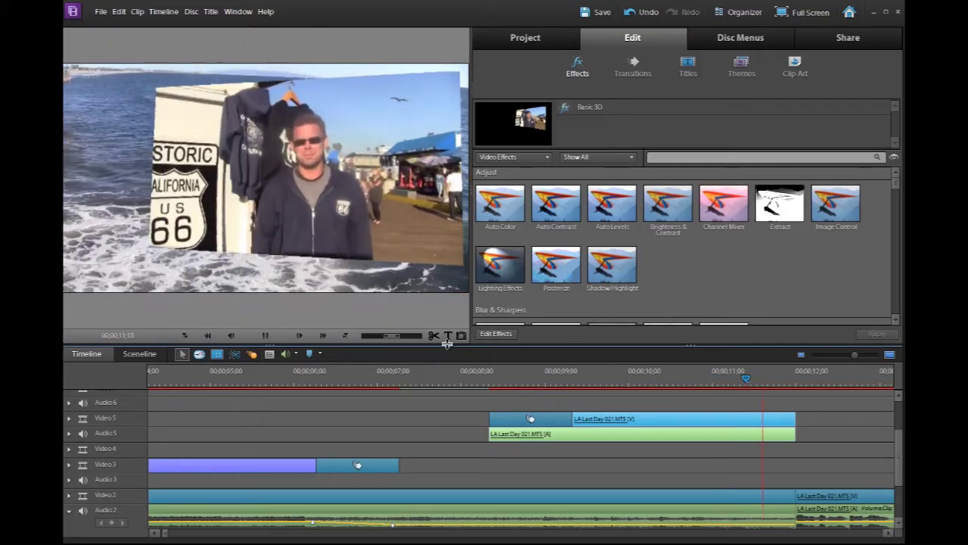
{"action": "key", "text": "ctrl+z"}
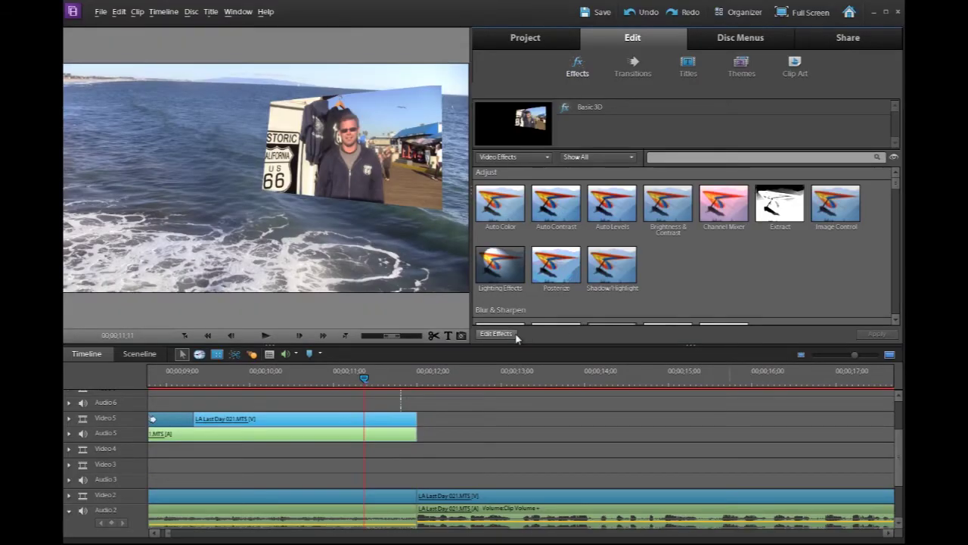
Reopen the end clip's effects and turn off Basic 3D animation, deleting its keyframes
{"action": "left_click", "coordinate": [505, 335]}
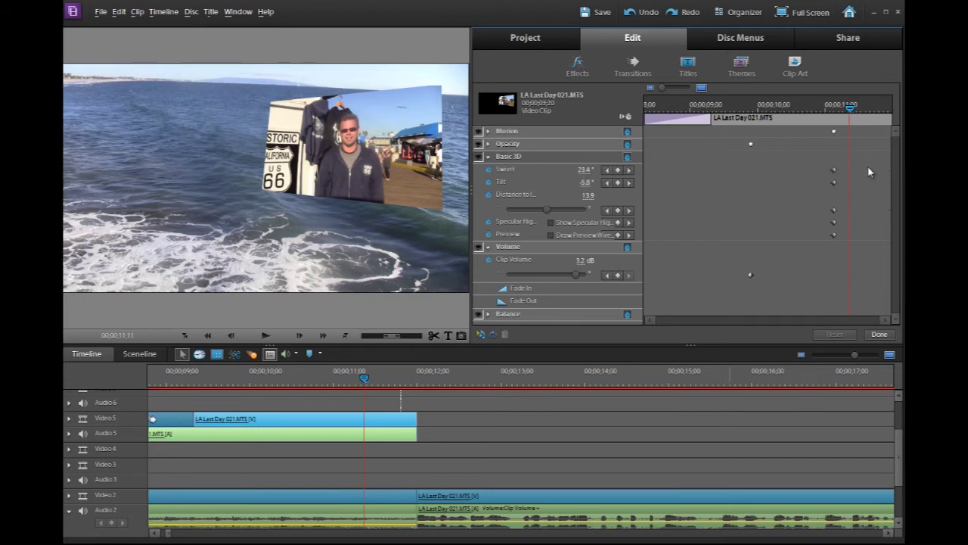
{"action": "left_click", "coordinate": [627, 157]}
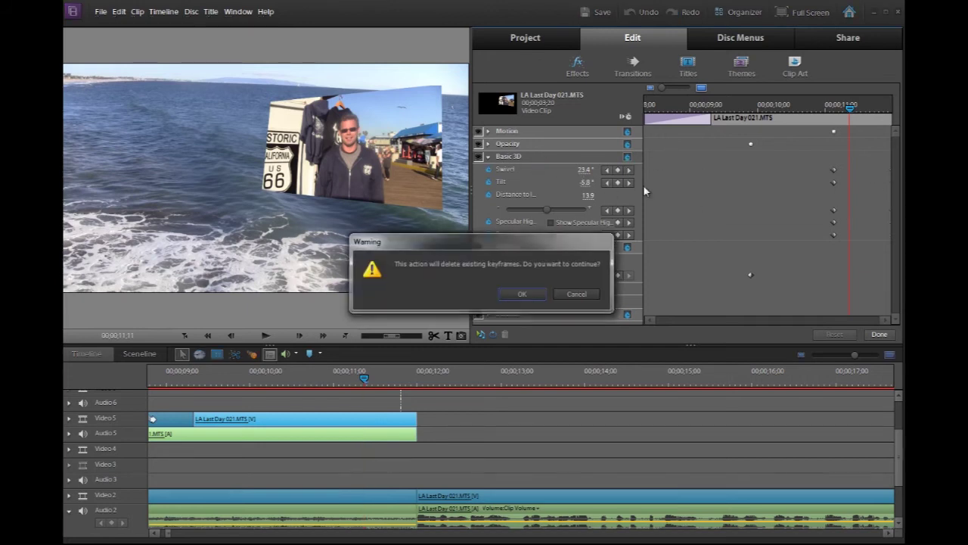
{"action": "left_click", "coordinate": [522, 295]}
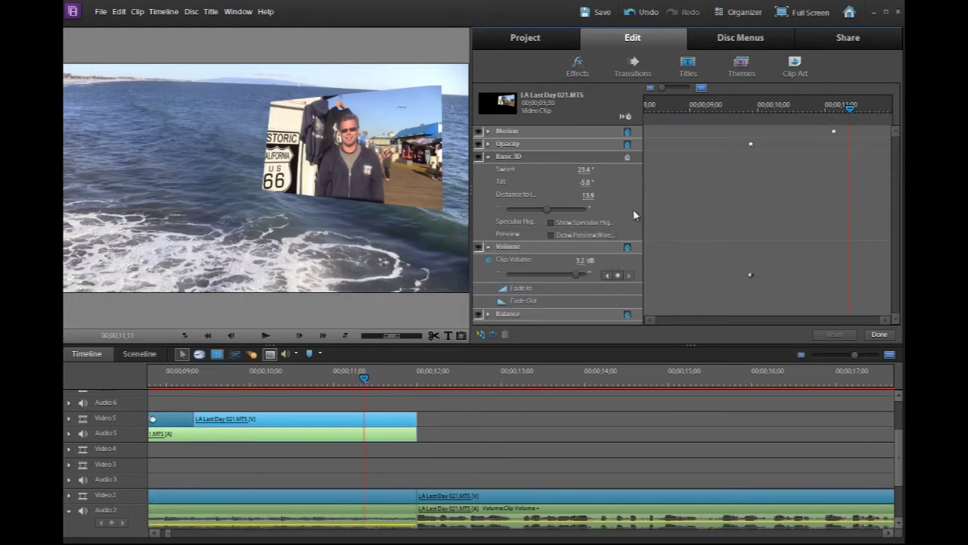
Set Basic 3D Swivel to 32°, Tilt to 6° and Distance to 1
{"action": "left_click", "coordinate": [587, 170]}
{"action": "type", "text": "32"}
{"action": "key", "text": "Tab"}
{"action": "type", "text": "6"}
{"action": "key", "text": "Tab"}
{"action": "type", "text": "1"}
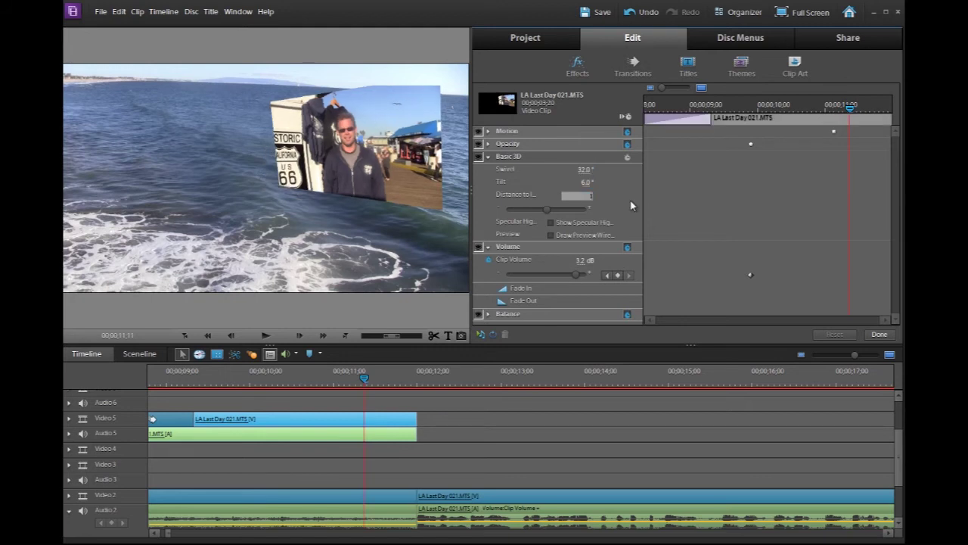
{"action": "left_click", "coordinate": [879, 333]}
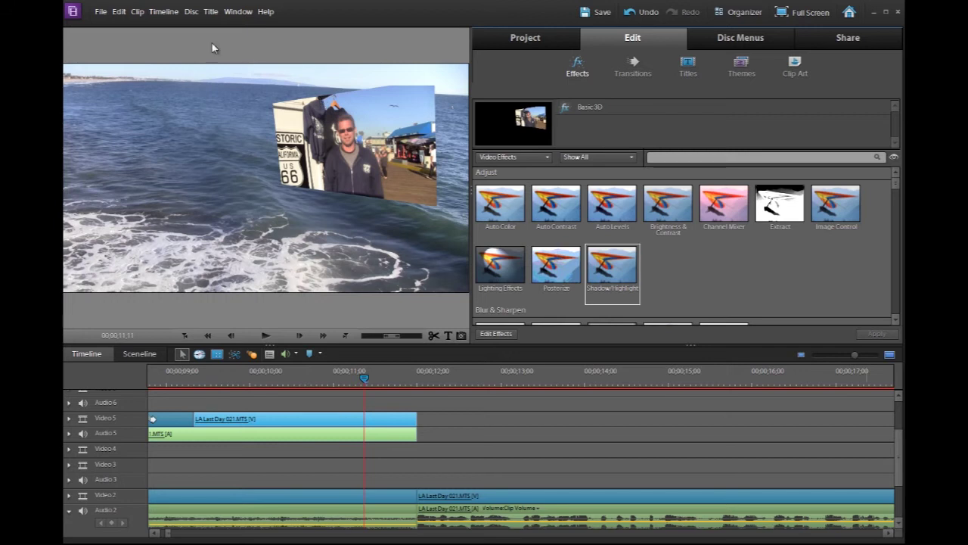
Undo the last 3D change with Edit > Undo and play back the project
{"action": "left_click", "coordinate": [119, 12]}
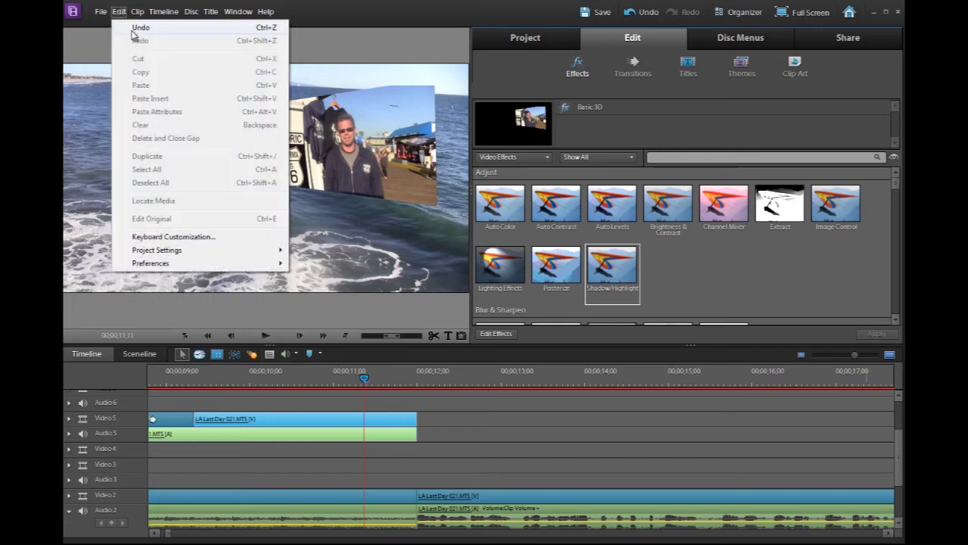
{"action": "left_click", "coordinate": [133, 30]}
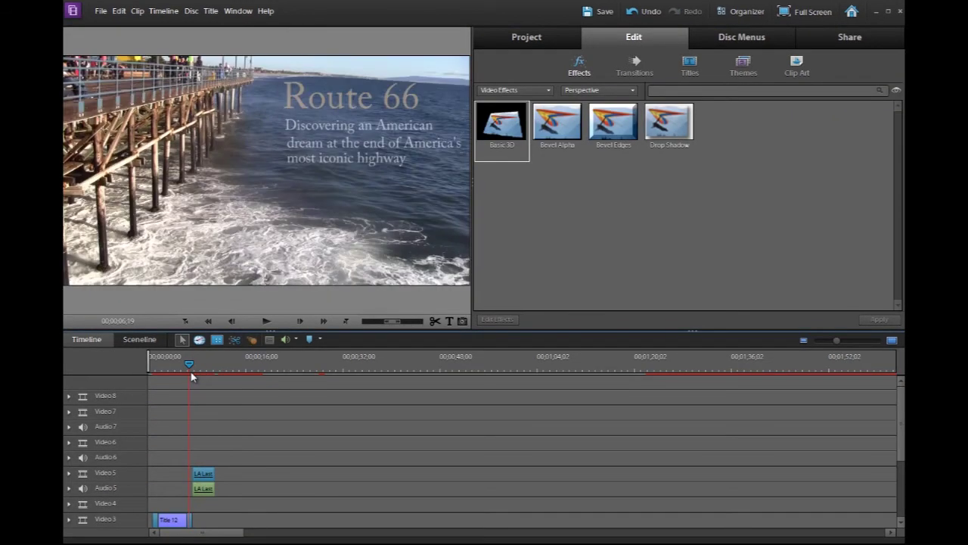
{"action": "key", "text": "space"}
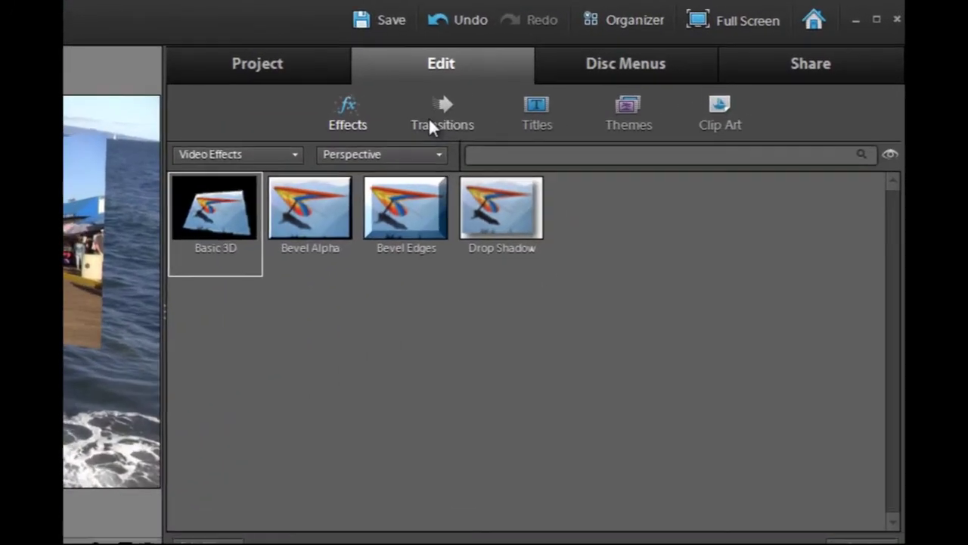
Apply a Cross Dissolve transition to the LA Last Day overlay clip
{"action": "left_click", "coordinate": [640, 71]}
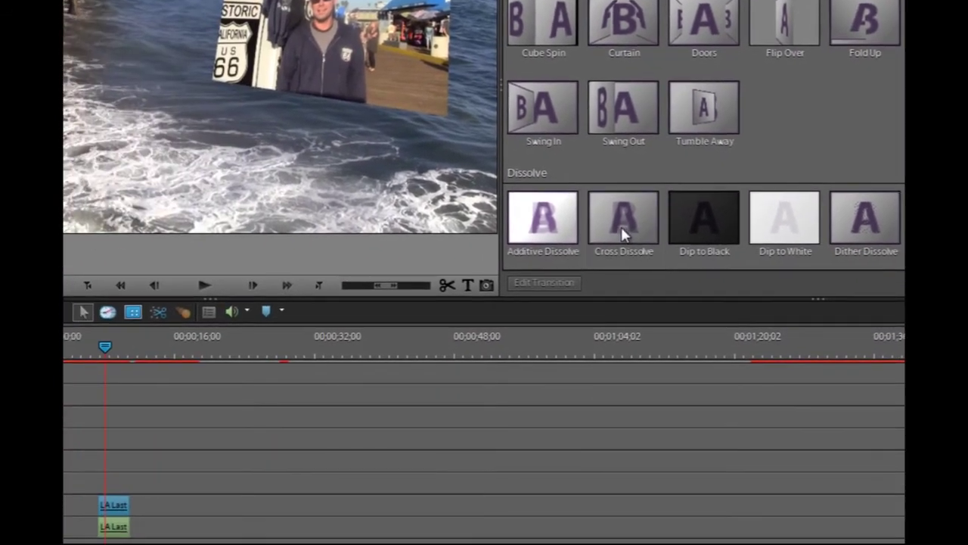
{"action": "mouse_move", "coordinate": [615, 232]}
{"action": "left_mouse_down"}
{"action": "mouse_move", "coordinate": [378, 452]}
{"action": "mouse_move", "coordinate": [153, 509]}
{"action": "mouse_move", "coordinate": [96, 500]}
{"action": "left_mouse_up"}
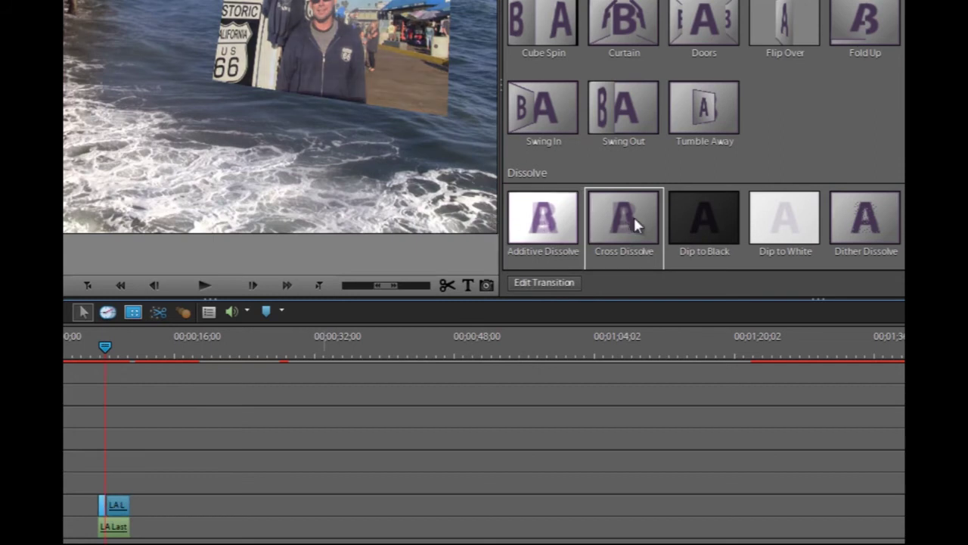
{"action": "mouse_move", "coordinate": [634, 224]}
{"action": "left_mouse_down"}
{"action": "mouse_move", "coordinate": [169, 500]}
{"action": "mouse_move", "coordinate": [123, 512]}
{"action": "left_mouse_up"}
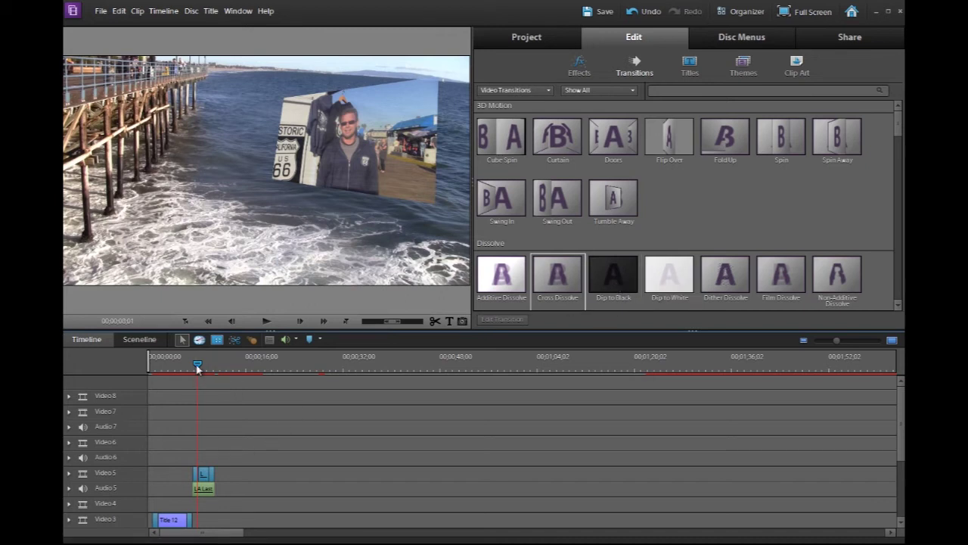
{"action": "left_click_drag", "start_coordinate": [198, 371], "coordinate": [191, 373]}
{"action": "key", "text": "space"}
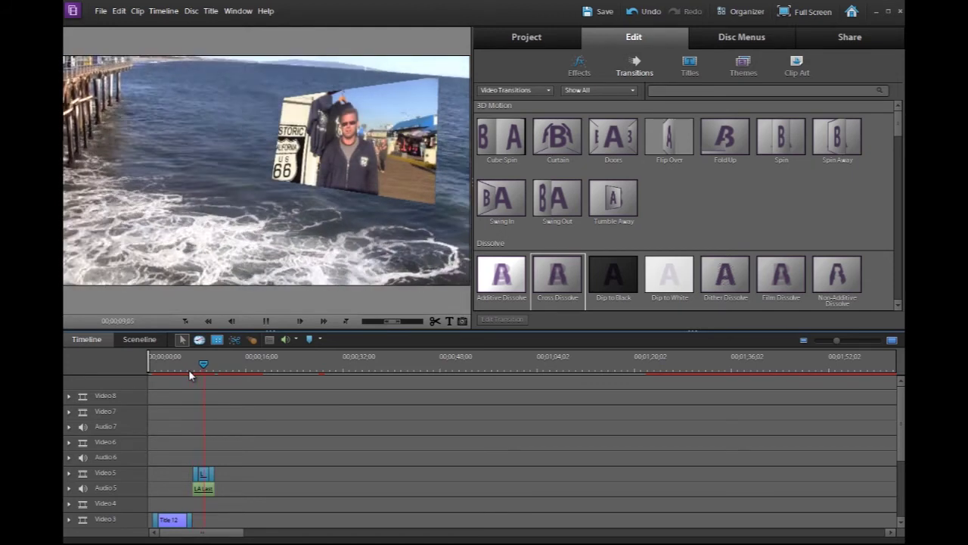
{"action": "key", "text": "space"}
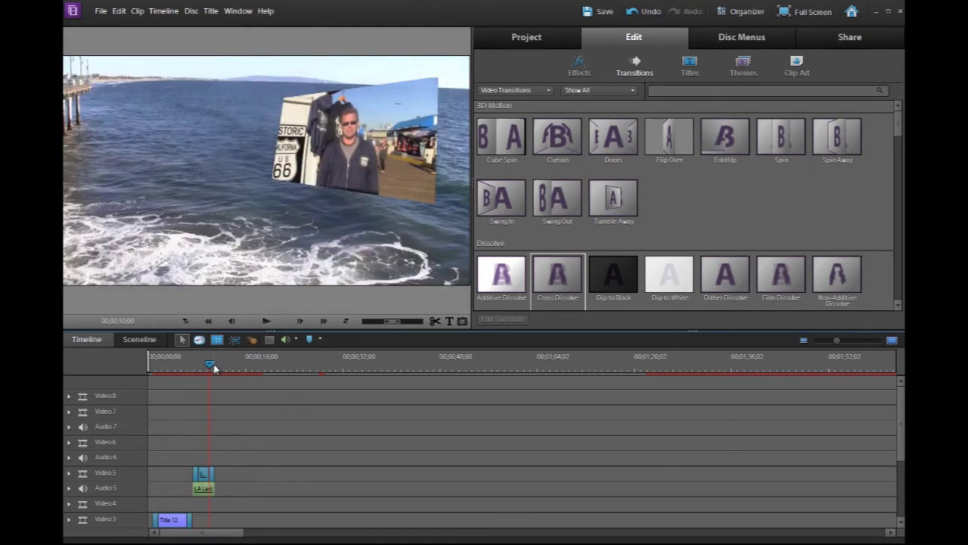
{"action": "left_click", "coordinate": [215, 364]}
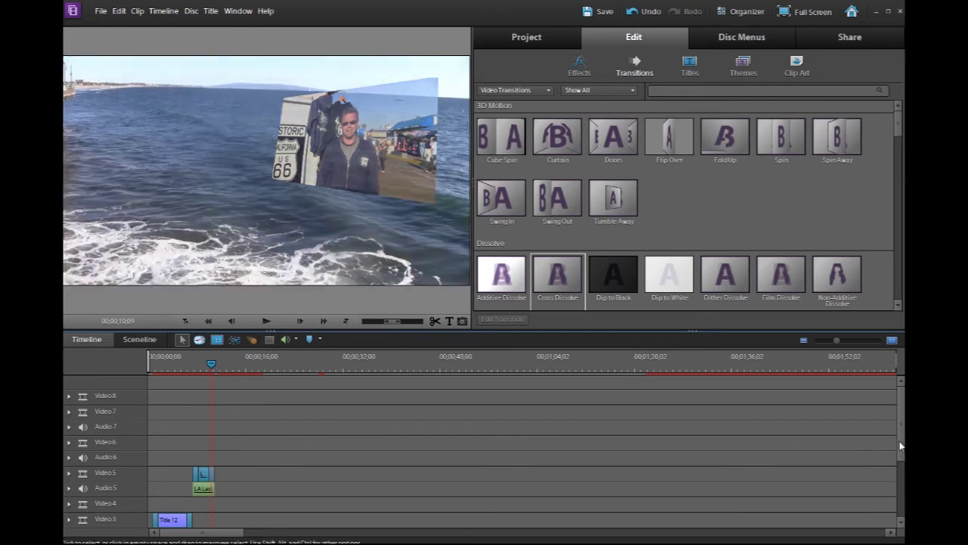
{"action": "scroll", "coordinate": [887, 440], "scroll_direction": "down", "scroll_amount": 3}
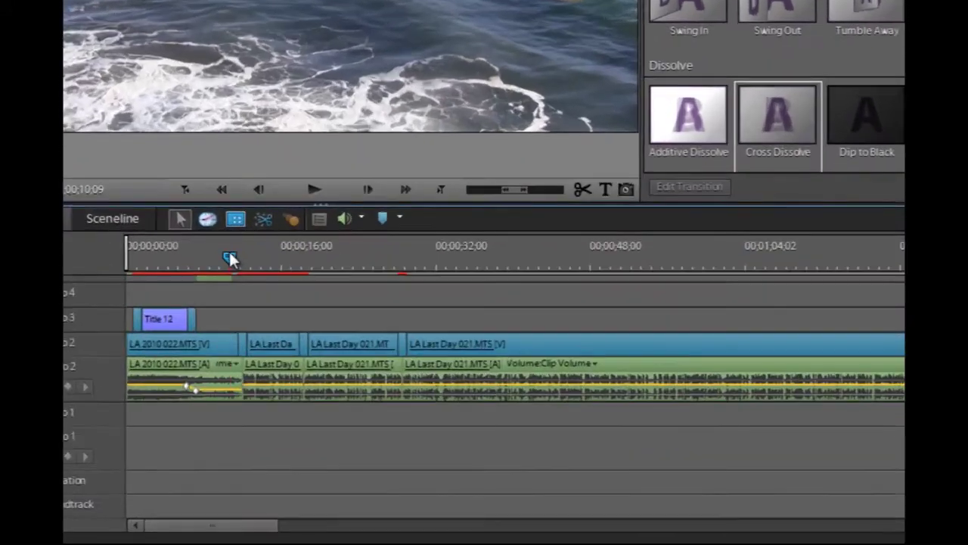
{"action": "left_click_drag", "start_coordinate": [228, 258], "coordinate": [234, 258]}
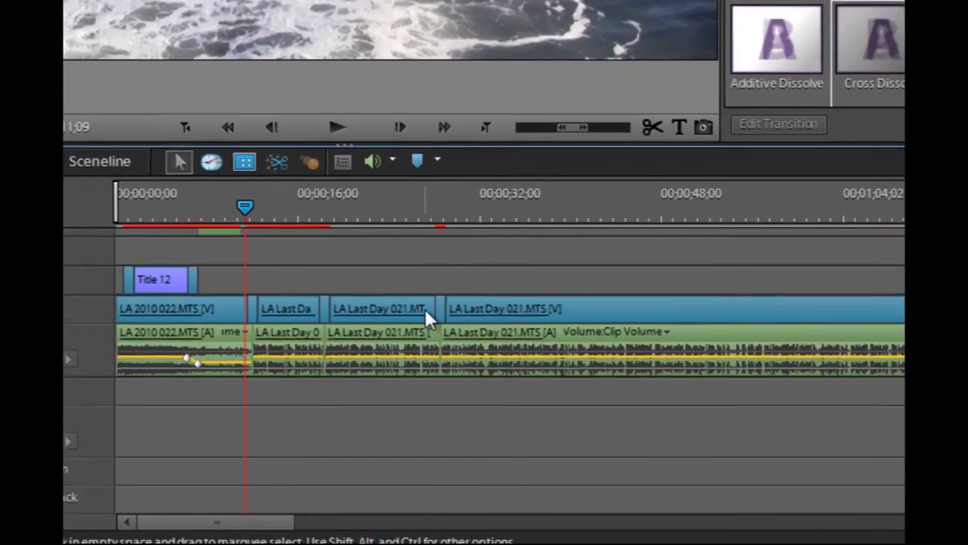
{"action": "key", "text": "space"}
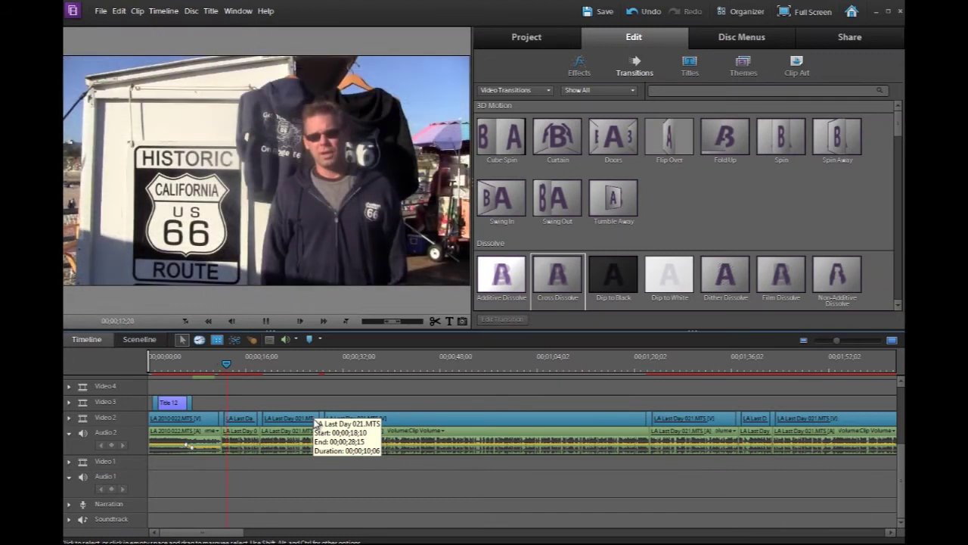
{"action": "key", "text": "space"}
{"action": "left_click", "coordinate": [313, 370]}
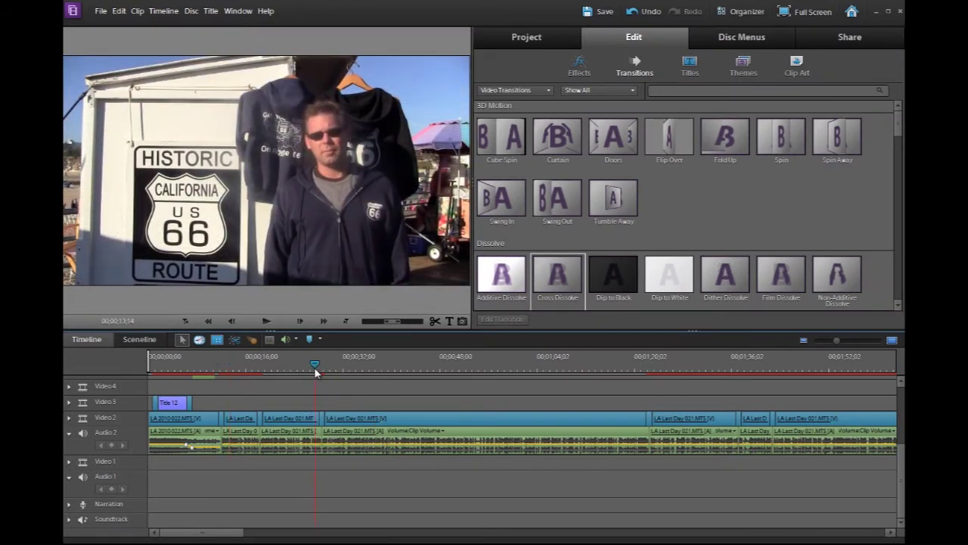
{"action": "key", "text": "space"}
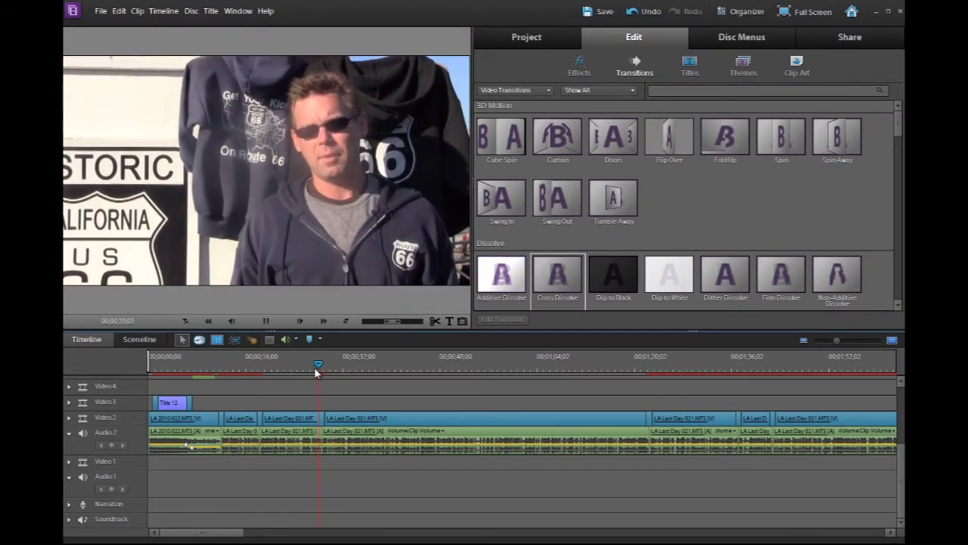
{"action": "key", "text": "space"}
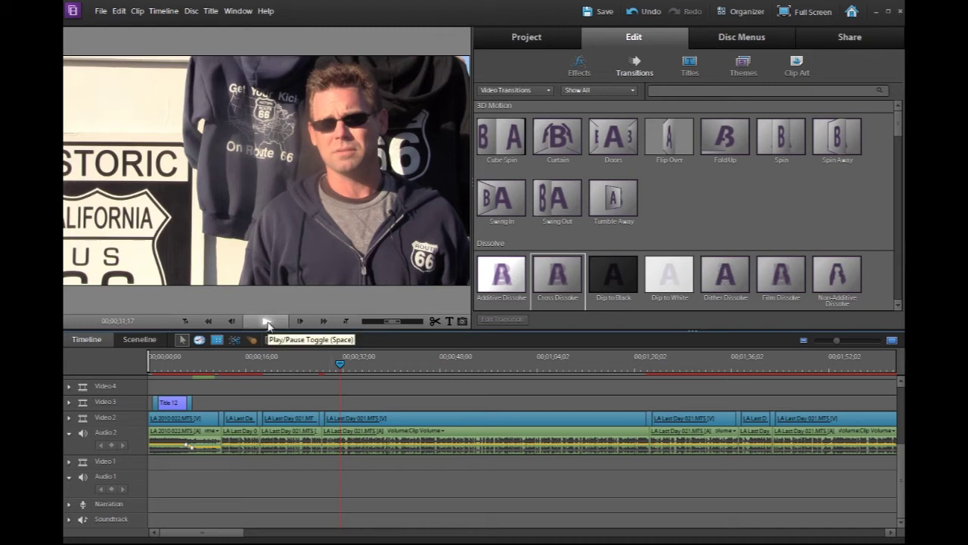
{"action": "left_click_drag", "start_coordinate": [339, 366], "coordinate": [357, 368]}
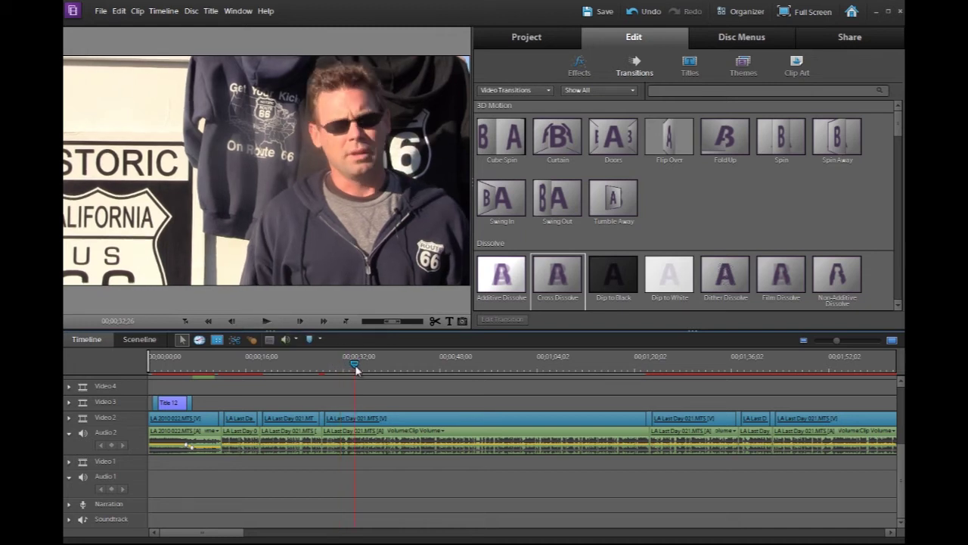
{"action": "left_click", "coordinate": [639, 366]}
{"action": "left_click_drag", "start_coordinate": [639, 366], "coordinate": [659, 367]}
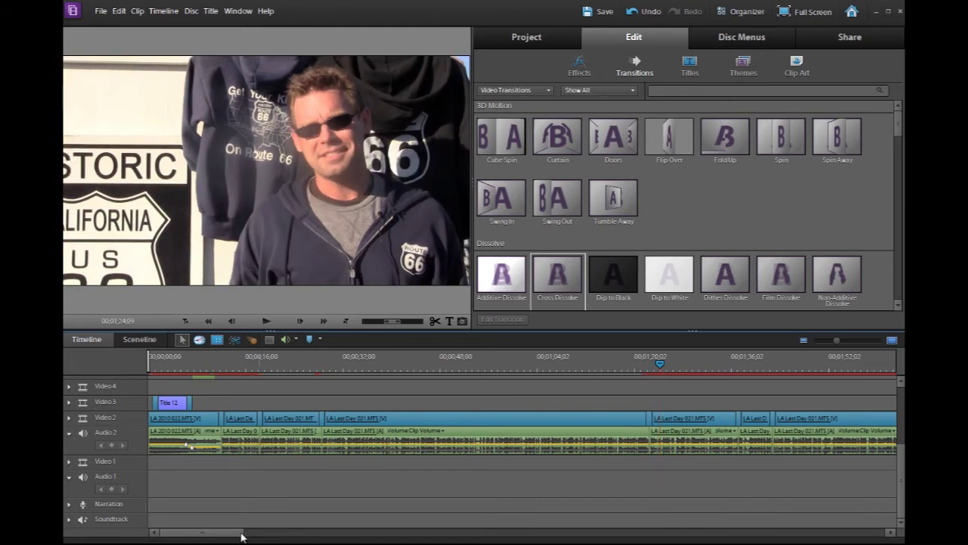
{"action": "left_click_drag", "start_coordinate": [242, 537], "coordinate": [493, 537]}
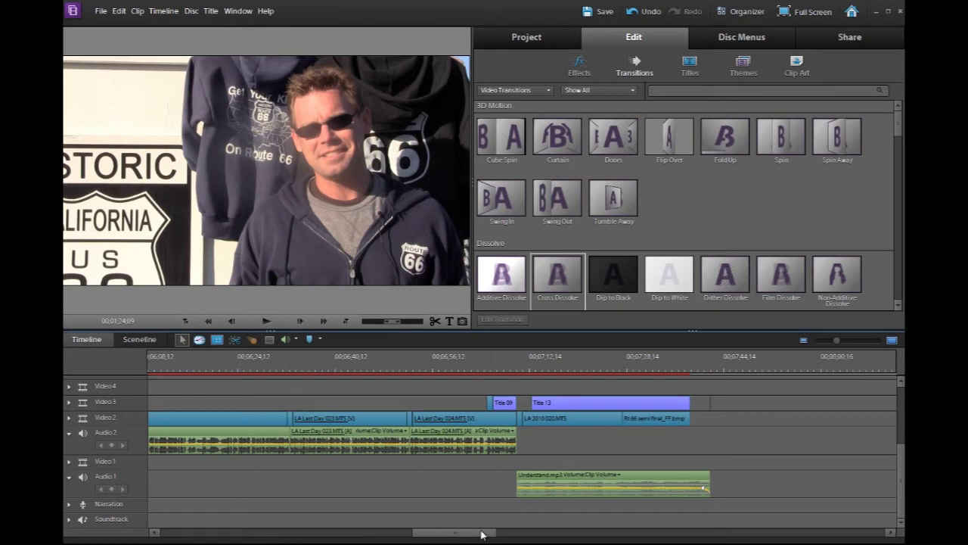
{"action": "left_click_drag", "start_coordinate": [481, 534], "coordinate": [392, 536]}
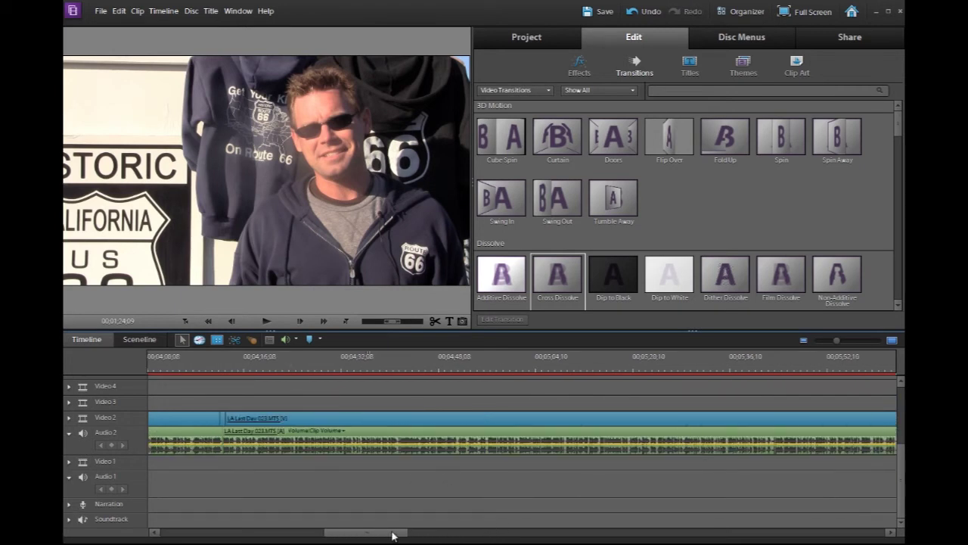
Place the Rt 66 semi final_FF.bmp still on Video 3 at about 3;21 and preview it
{"action": "left_click", "coordinate": [442, 368]}
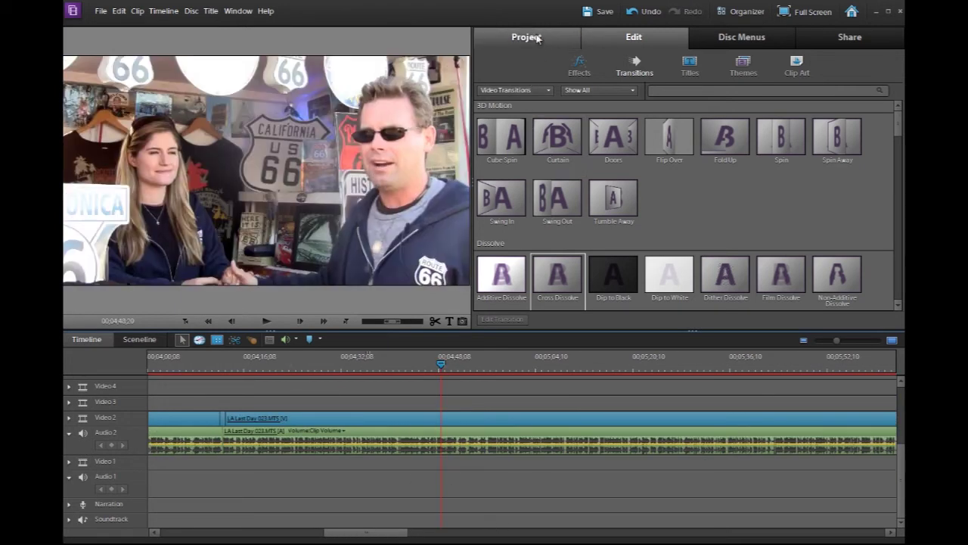
{"action": "left_click", "coordinate": [537, 38]}
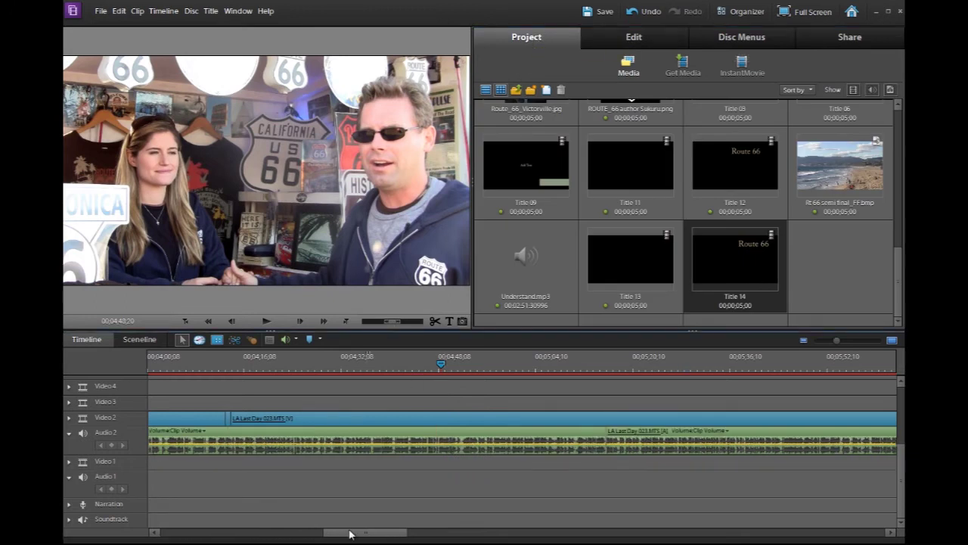
{"action": "left_click_drag", "start_coordinate": [343, 534], "coordinate": [305, 534]}
{"action": "left_click", "coordinate": [239, 401]}
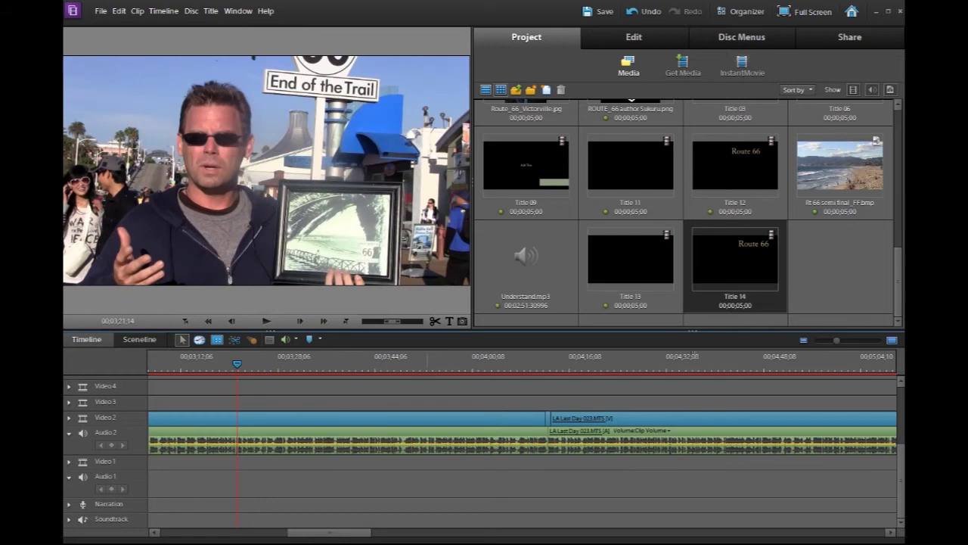
{"action": "scroll", "coordinate": [900, 269], "scroll_direction": "up", "scroll_amount": 3}
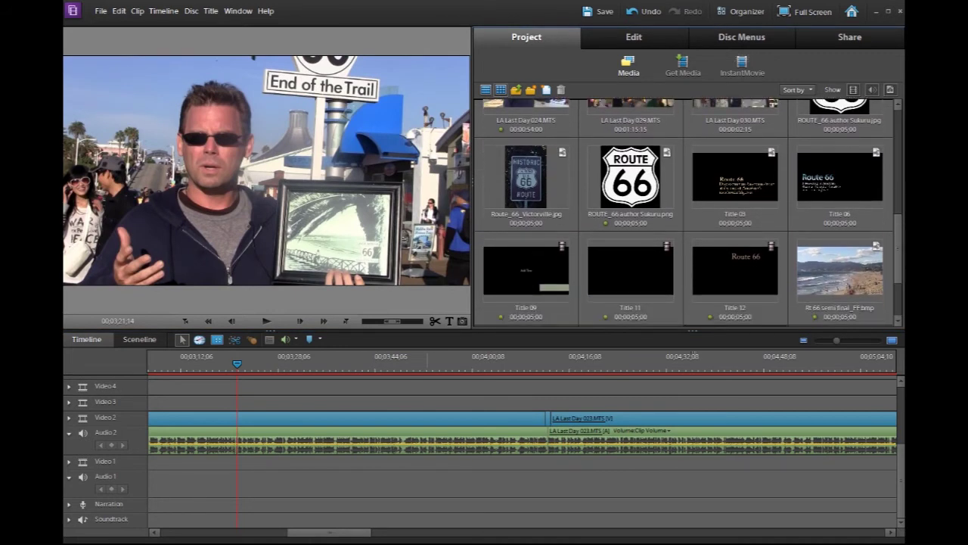
{"action": "left_click_drag", "start_coordinate": [834, 280], "coordinate": [301, 402]}
{"action": "left_click_drag", "start_coordinate": [287, 364], "coordinate": [303, 367]}
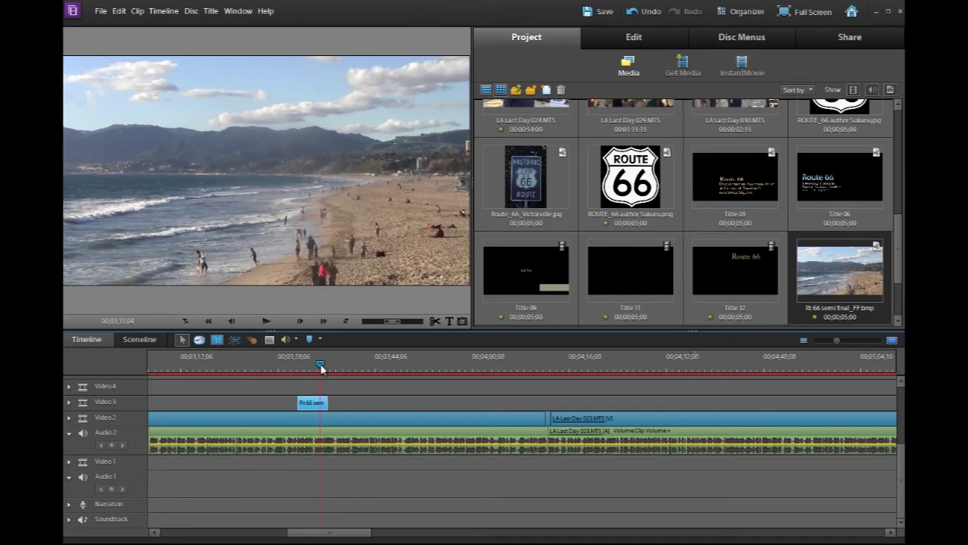
Keep the still in the project media but remove it from Video 3
{"action": "left_click", "coordinate": [855, 279]}
{"action": "key", "text": "Delete"}
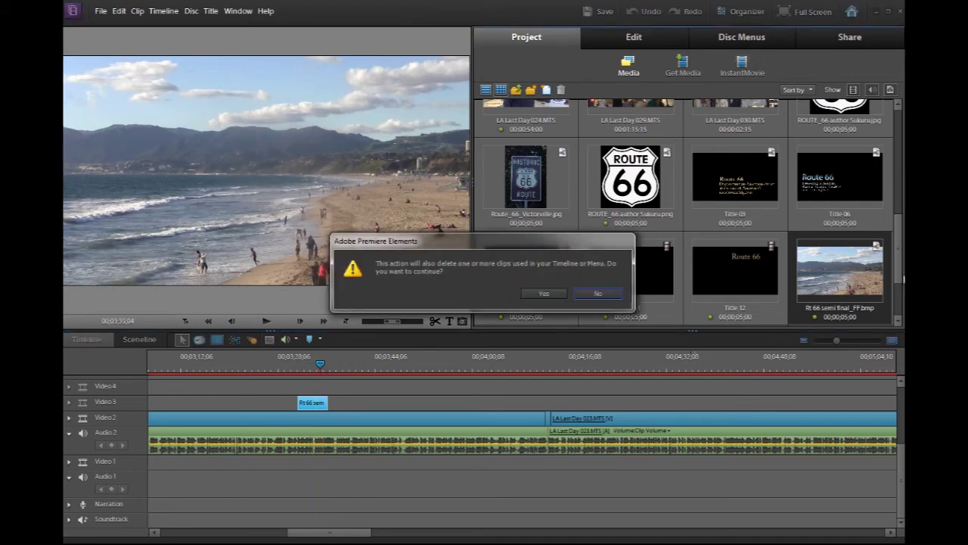
{"action": "left_click", "coordinate": [605, 294]}
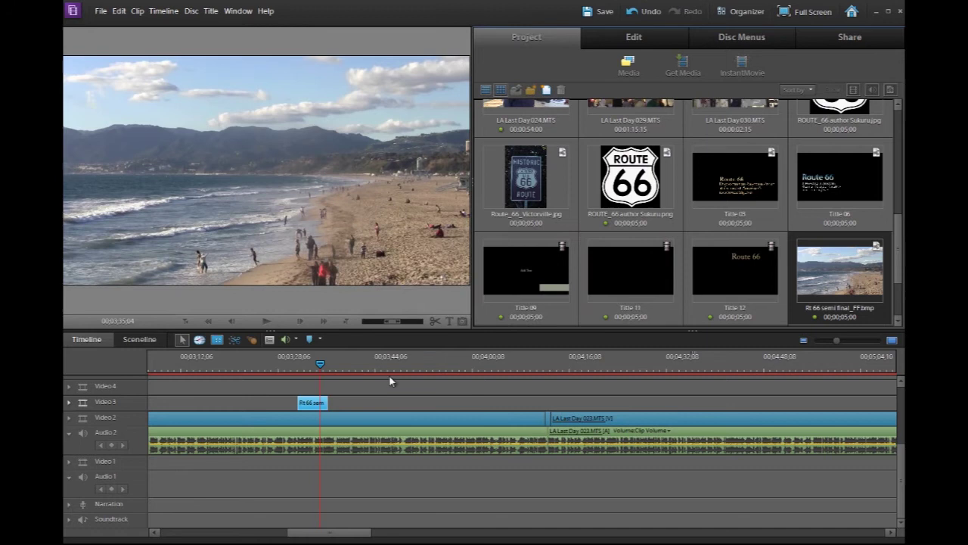
{"action": "left_click", "coordinate": [313, 402]}
{"action": "key", "text": "Delete"}
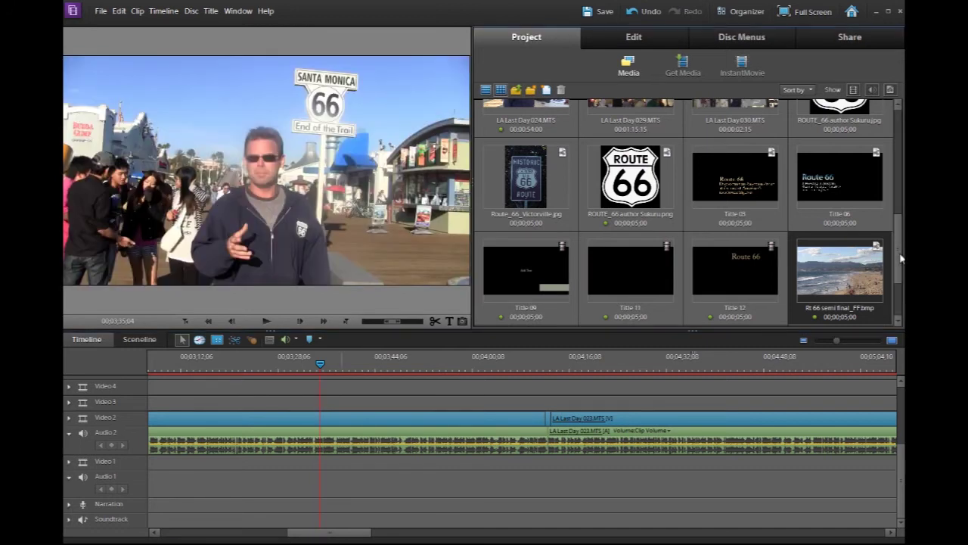
{"action": "scroll", "coordinate": [762, 190], "scroll_direction": "up", "scroll_amount": 5}
Place the LA 2010 020.MTS beach clip in the timeline and preview it
{"action": "left_click_drag", "start_coordinate": [626, 245], "coordinate": [364, 389]}
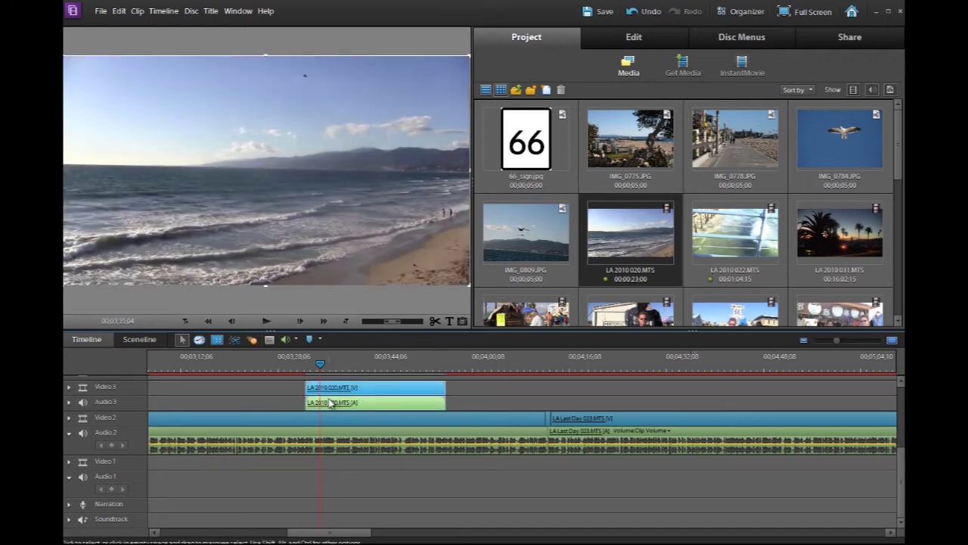
{"action": "left_click_drag", "start_coordinate": [337, 406], "coordinate": [303, 372]}
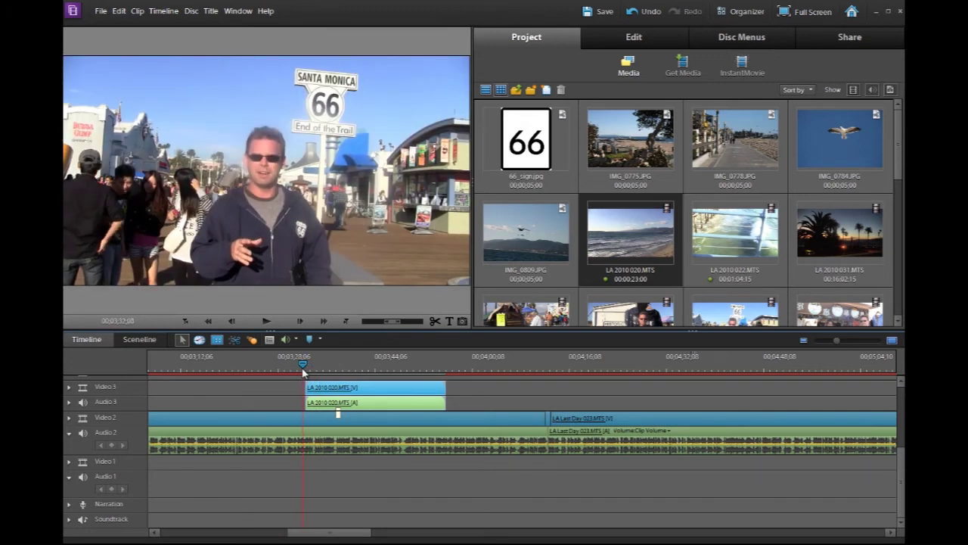
{"action": "key", "text": "space"}
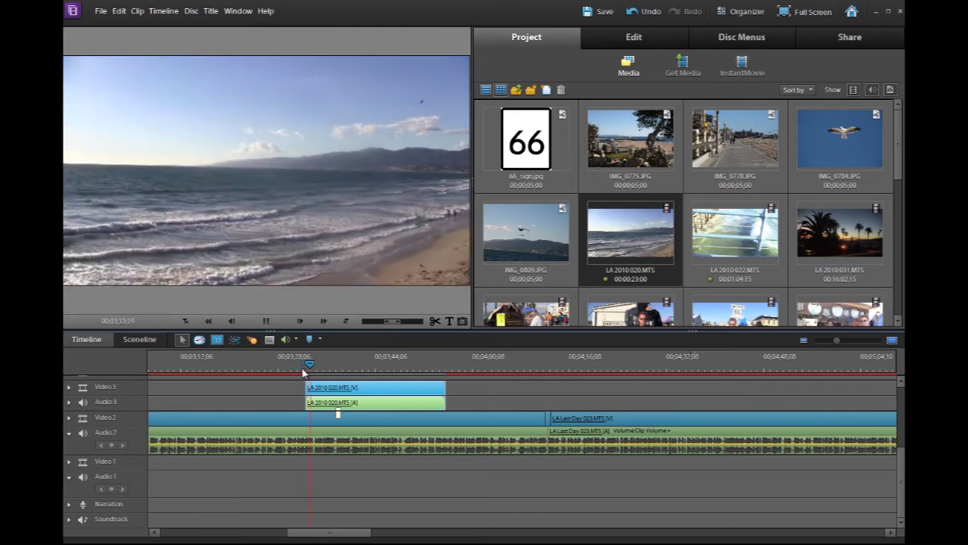
{"action": "key", "text": "space"}
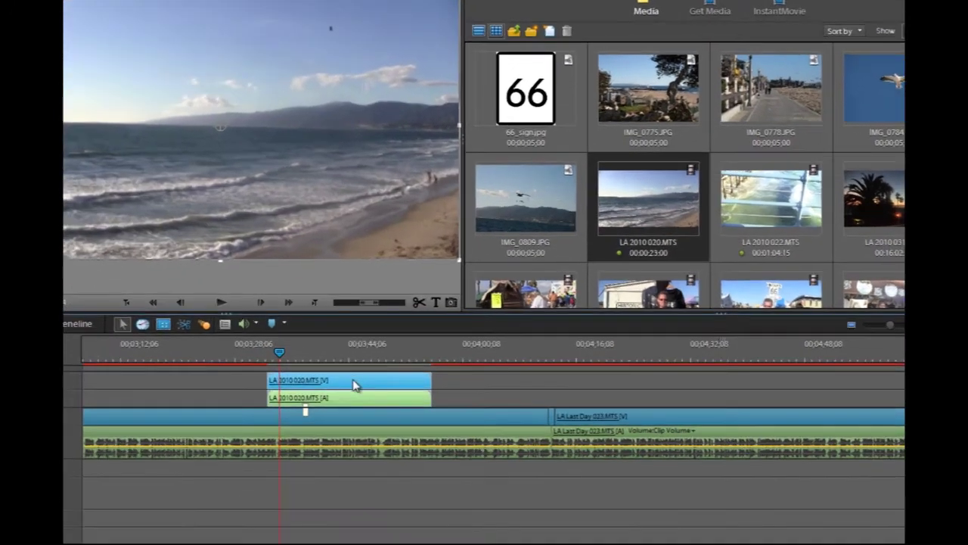
Unlink the beach clip's audio and delete it, keeping only the video
{"action": "right_click", "coordinate": [354, 385]}
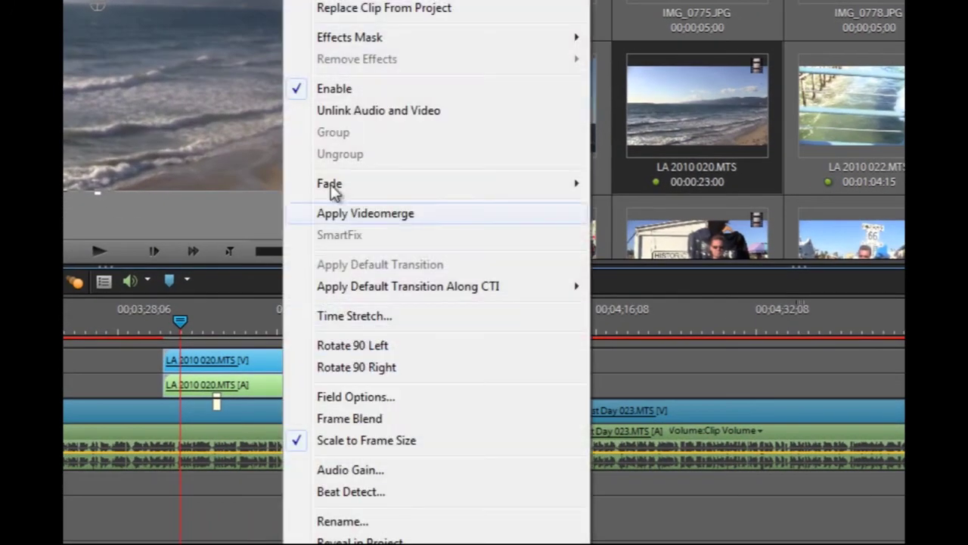
{"action": "left_click", "coordinate": [353, 111]}
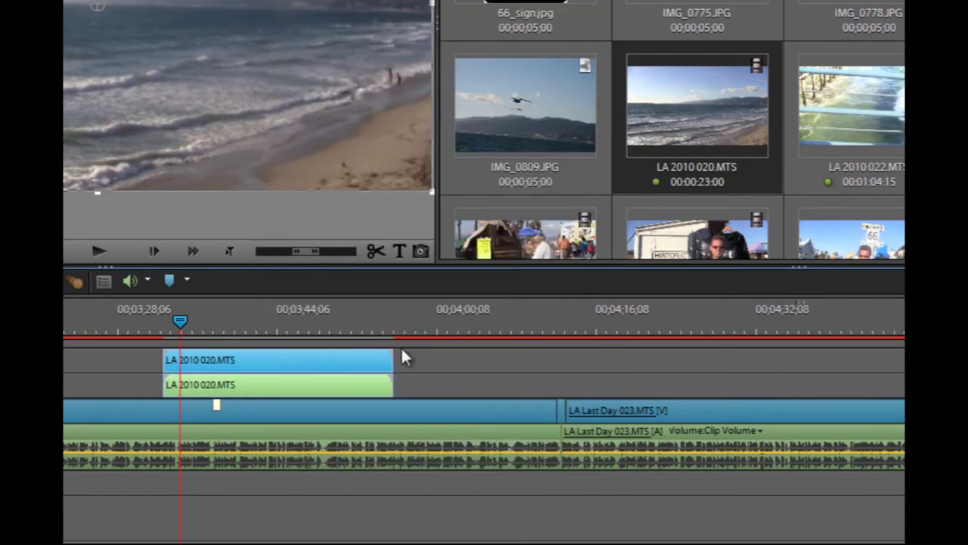
{"action": "left_click", "coordinate": [384, 387]}
{"action": "key", "text": "Delete"}
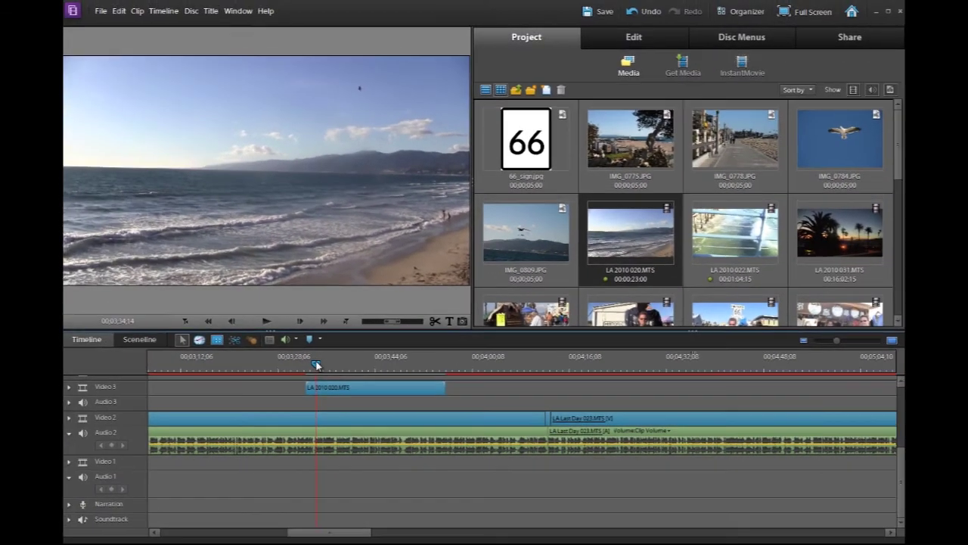
{"action": "left_click_drag", "start_coordinate": [316, 365], "coordinate": [324, 364]}
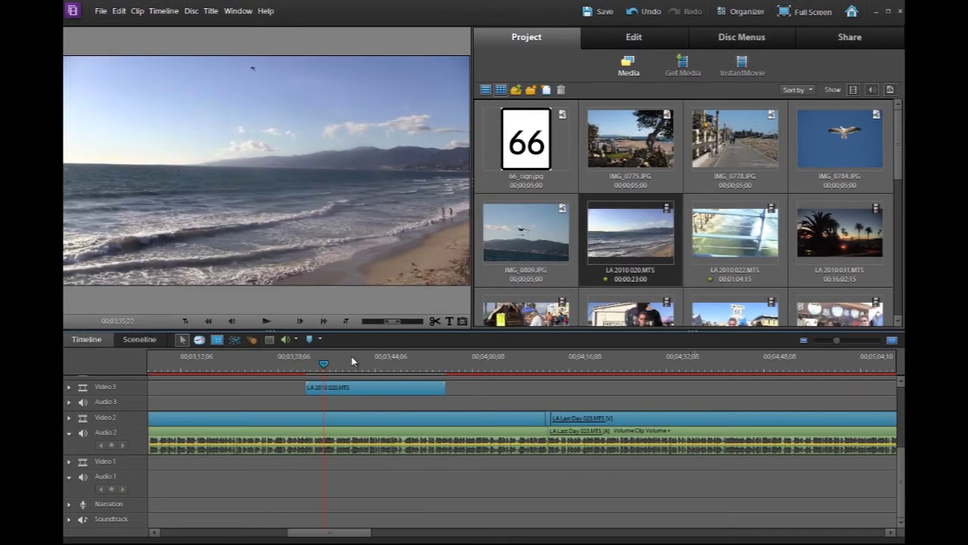
Add a Cross Dissolve to the beach clip's start and preview it
{"action": "left_click", "coordinate": [634, 38]}
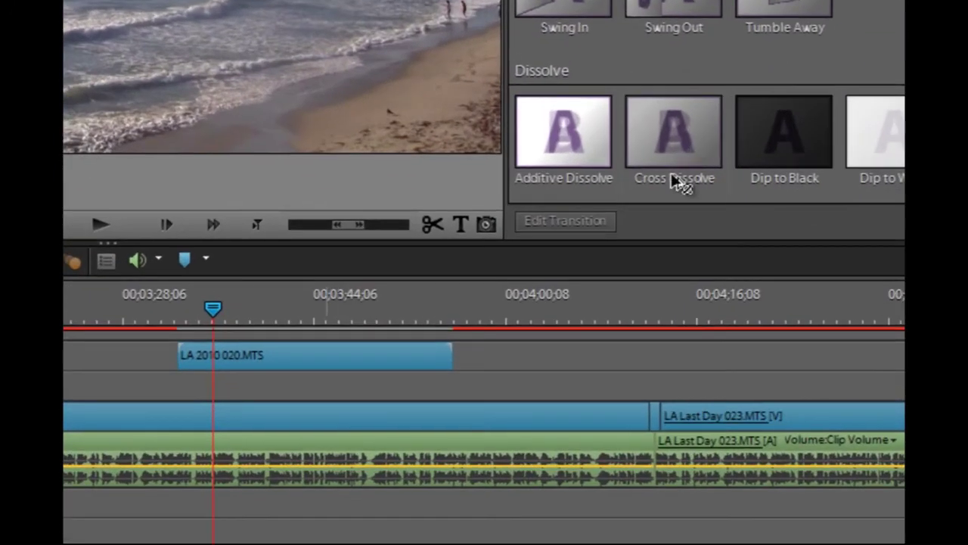
{"action": "left_click_drag", "start_coordinate": [673, 180], "coordinate": [199, 361]}
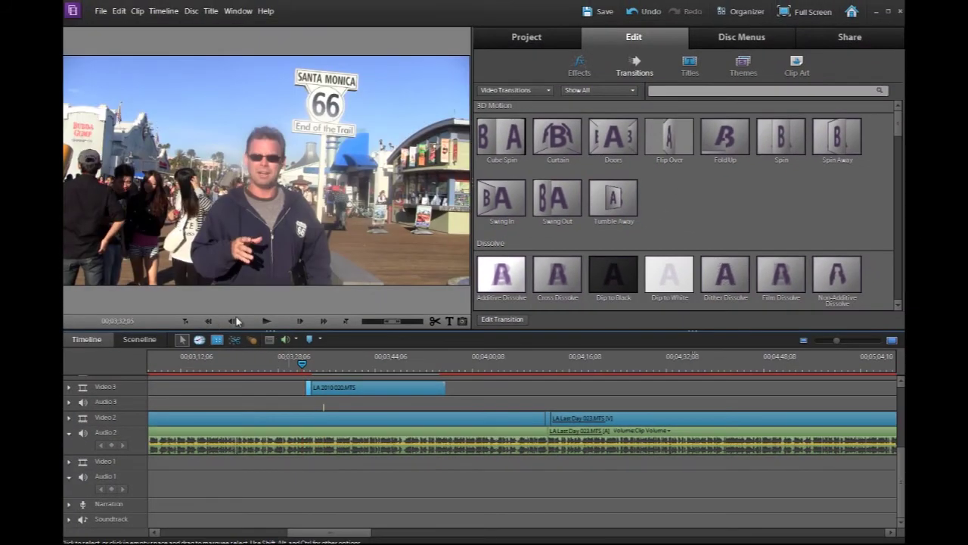
{"action": "left_click", "coordinate": [266, 320]}
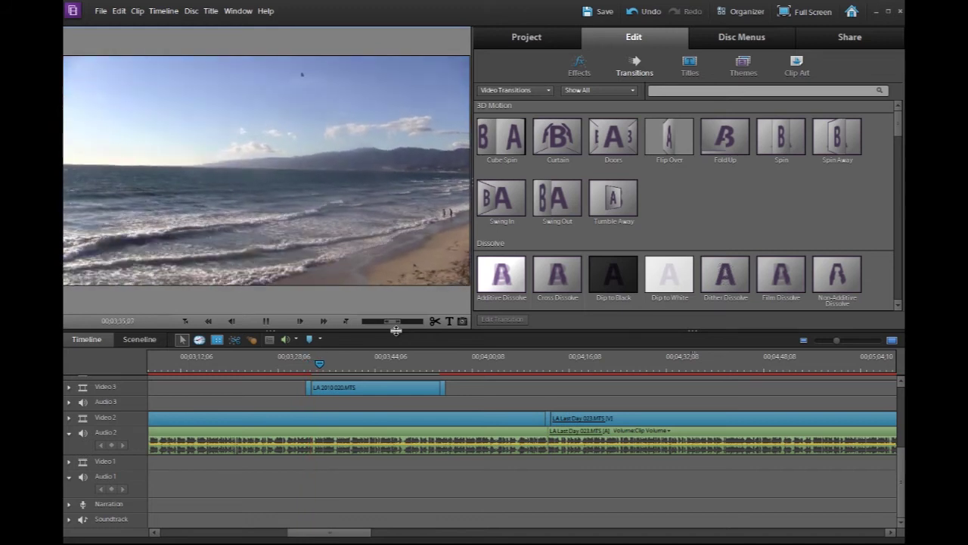
{"action": "key", "text": "space"}
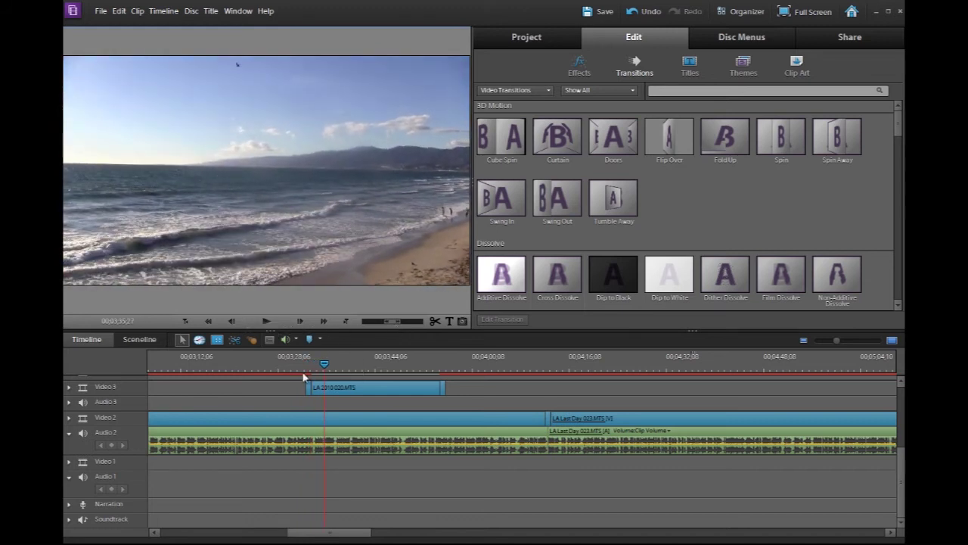
Delete the beach clip from Video 3 and play the Route 66 shop scene with its title
{"action": "left_click", "coordinate": [366, 392]}
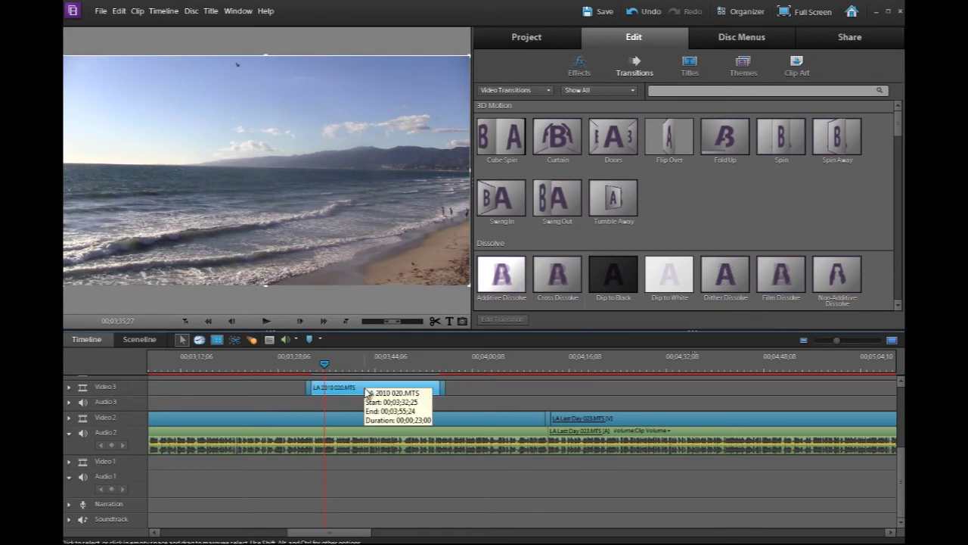
{"action": "key", "text": "Delete"}
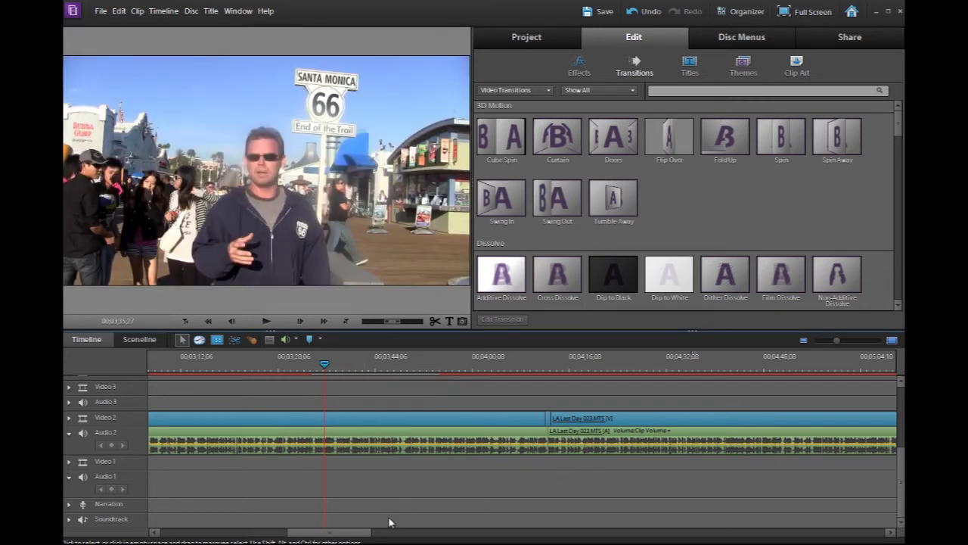
{"action": "left_click_drag", "start_coordinate": [371, 535], "coordinate": [497, 537]}
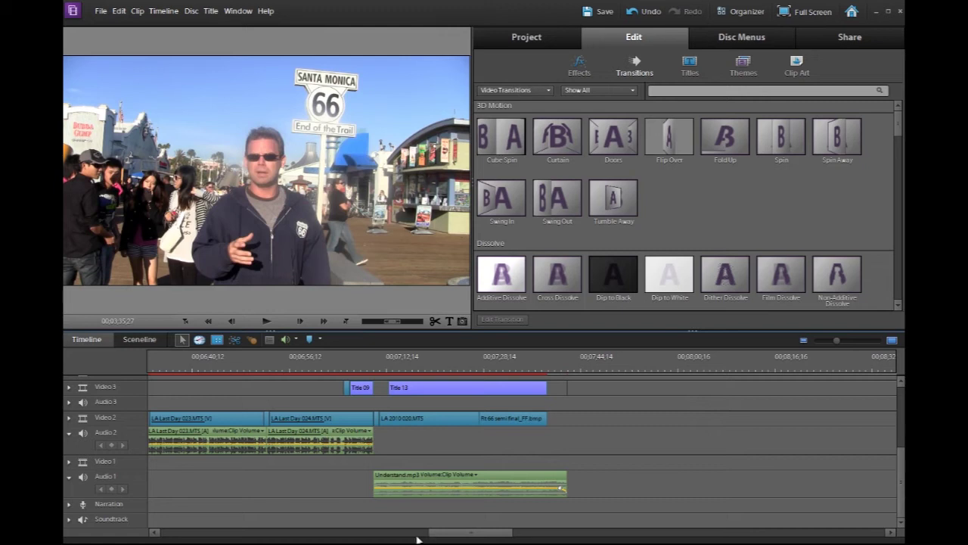
{"action": "left_click_drag", "start_coordinate": [345, 366], "coordinate": [341, 367]}
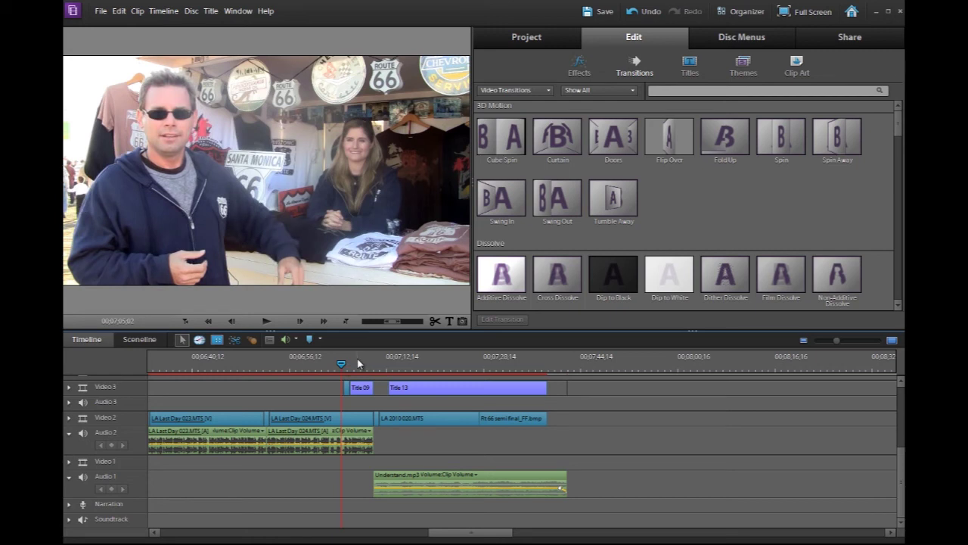
{"action": "key", "text": "space"}
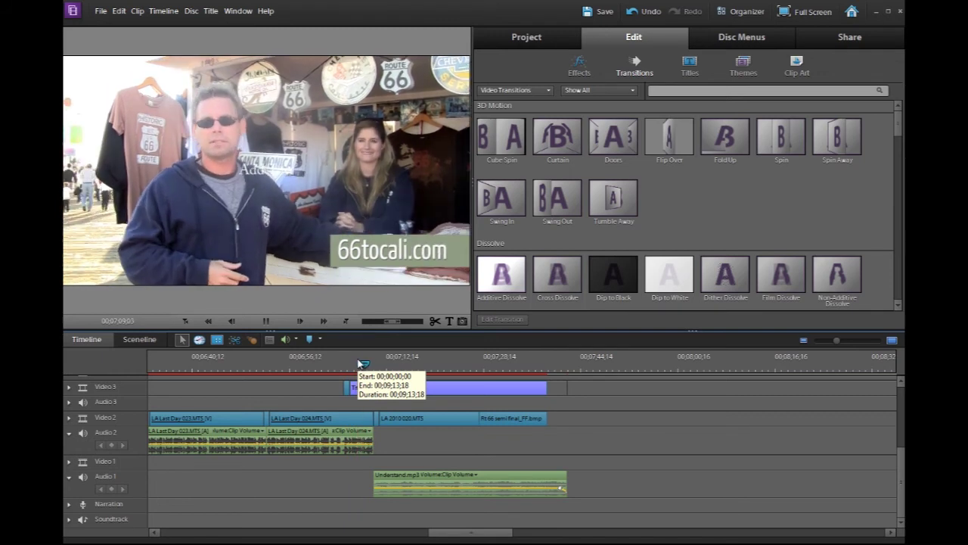
{"action": "key", "text": "space"}
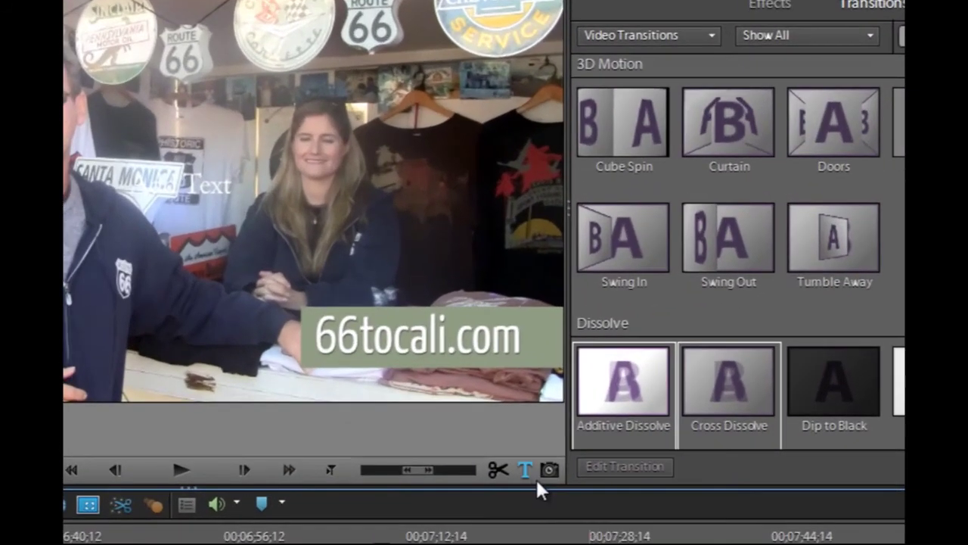
Apply the black Lithos Pro style to the title and draw a white box over the text
{"action": "left_click", "coordinate": [526, 471]}
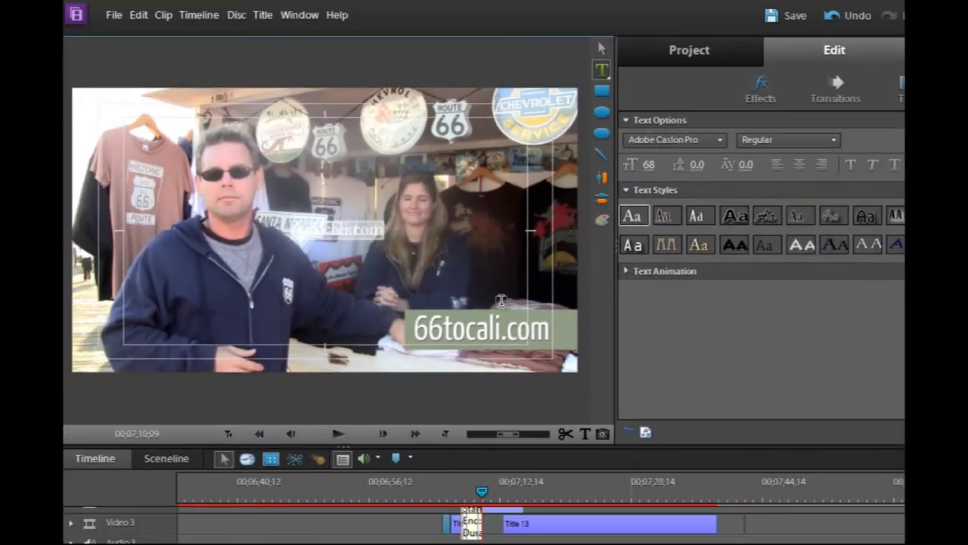
{"action": "left_click", "coordinate": [732, 246]}
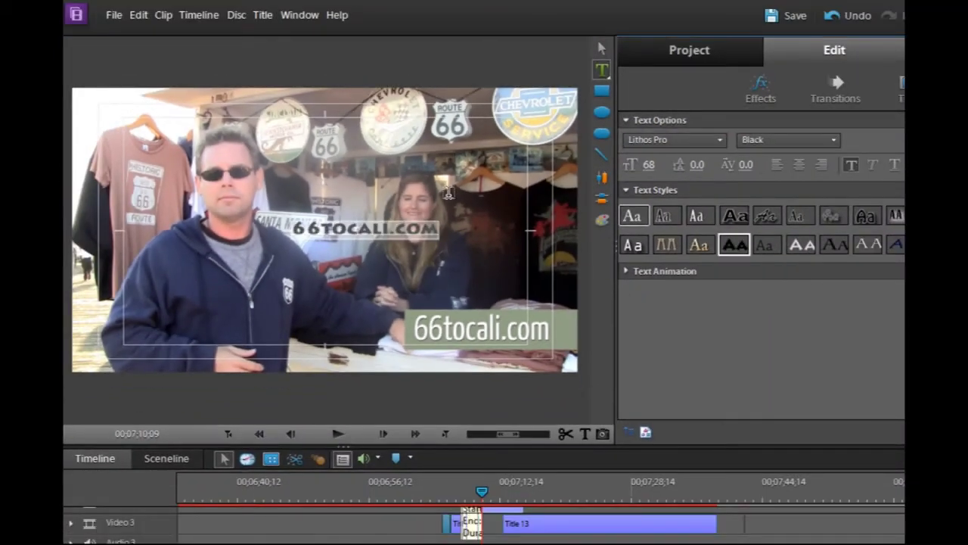
{"action": "left_click", "coordinate": [603, 48]}
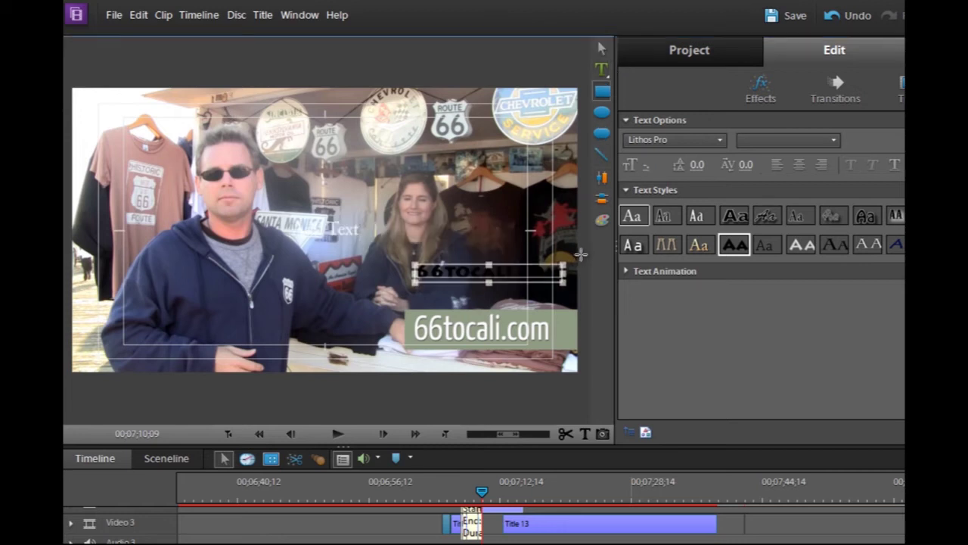
{"action": "left_click_drag", "start_coordinate": [581, 254], "coordinate": [405, 293]}
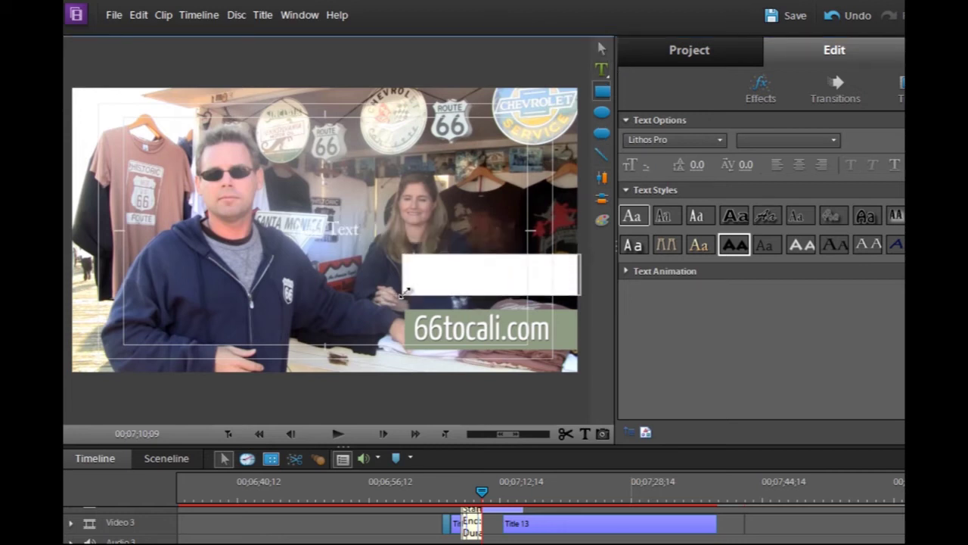
{"action": "left_click", "coordinate": [602, 49]}
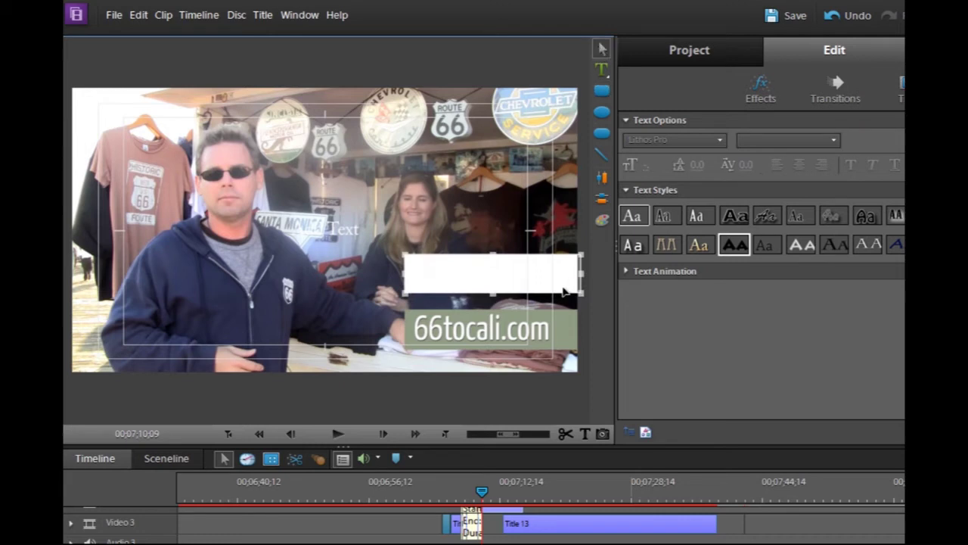
Send the white box behind the 66TOCALI.COM text and reselect the text
{"action": "right_click", "coordinate": [512, 283]}
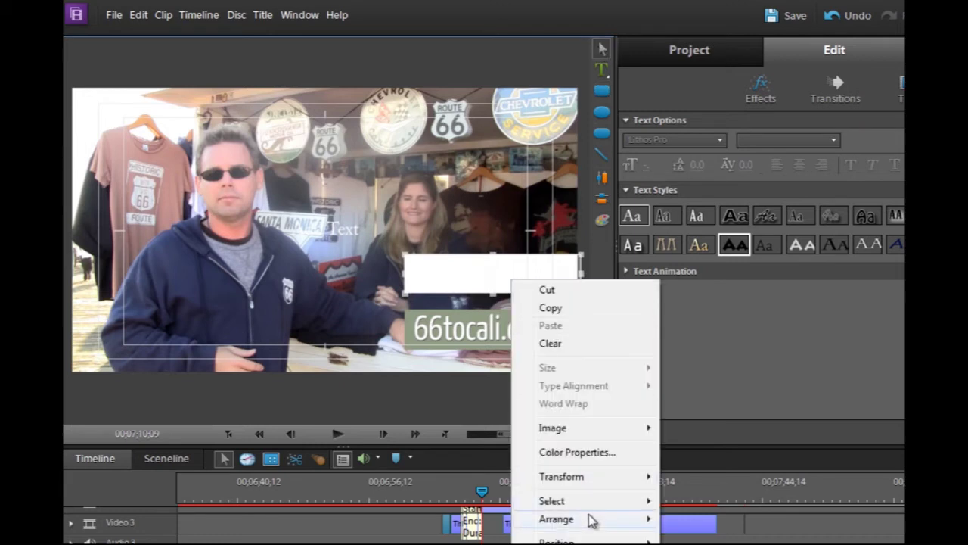
{"action": "mouse_move", "coordinate": [588, 519]}
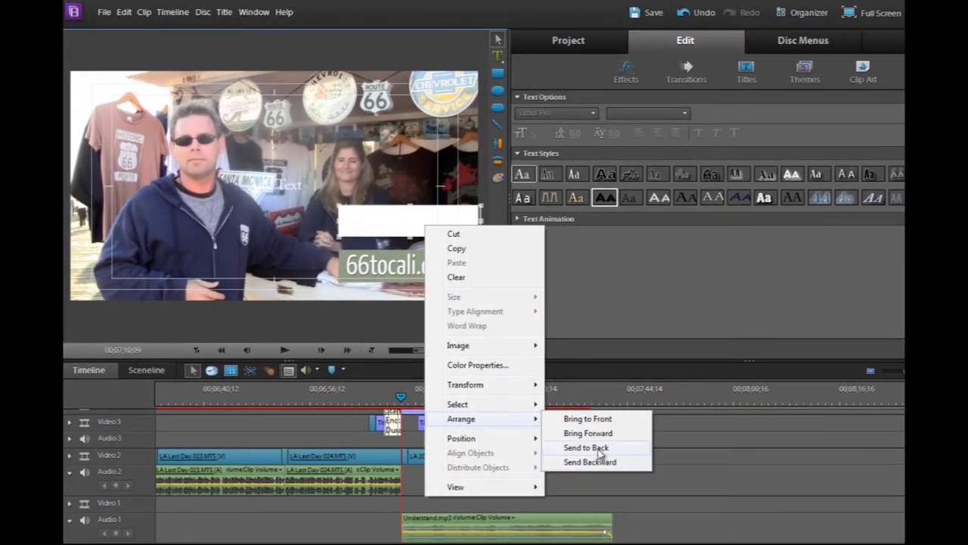
{"action": "left_click", "coordinate": [597, 448]}
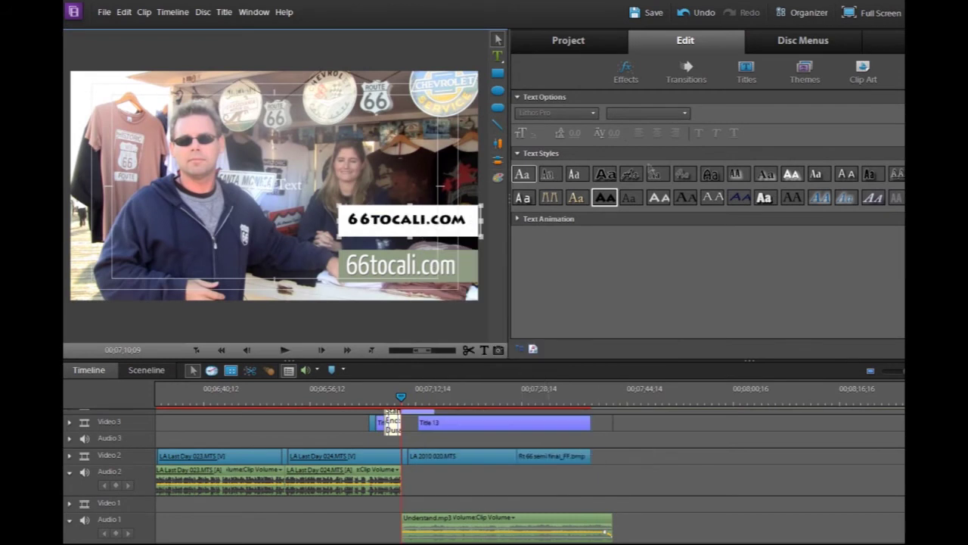
{"action": "left_click", "coordinate": [445, 221]}
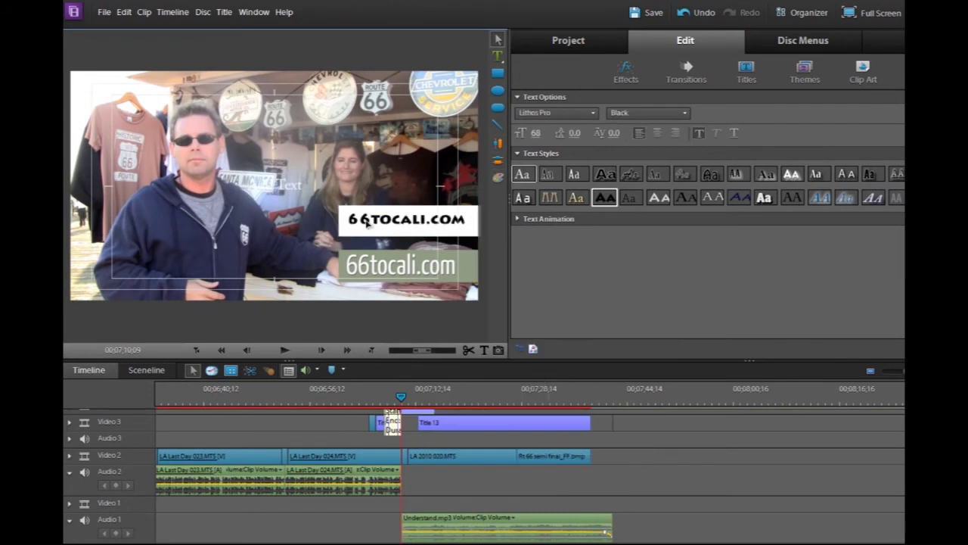
{"action": "left_click", "coordinate": [413, 222]}
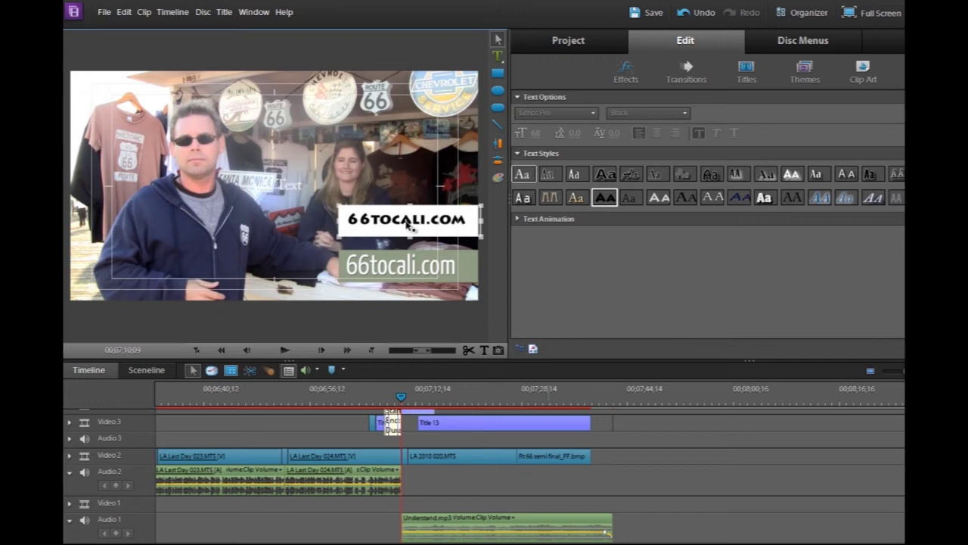
{"action": "left_click", "coordinate": [408, 223]}
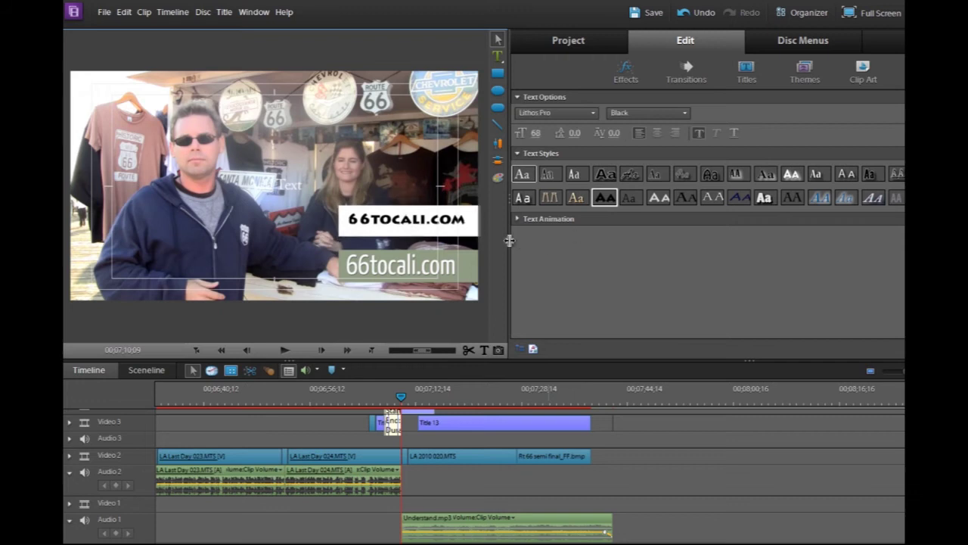
{"action": "left_click", "coordinate": [516, 219]}
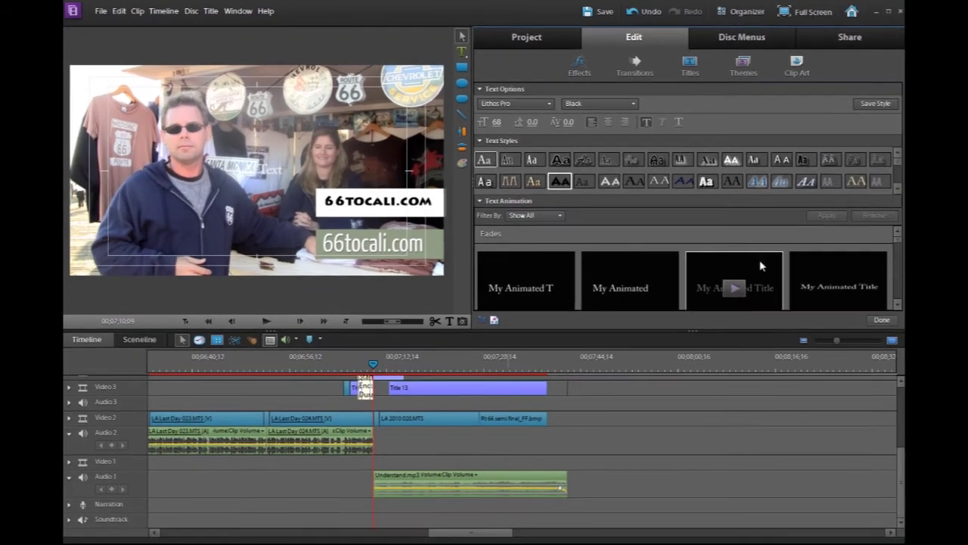
Preview the FadeInByCharacters text animation, then finish editing the 66tocali.com title
{"action": "left_click", "coordinate": [898, 304]}
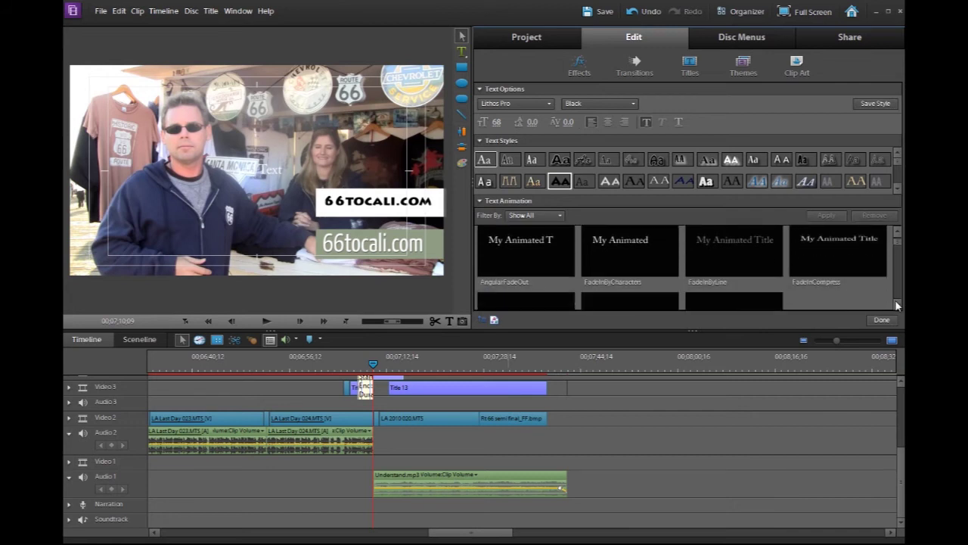
{"action": "left_click", "coordinate": [634, 245]}
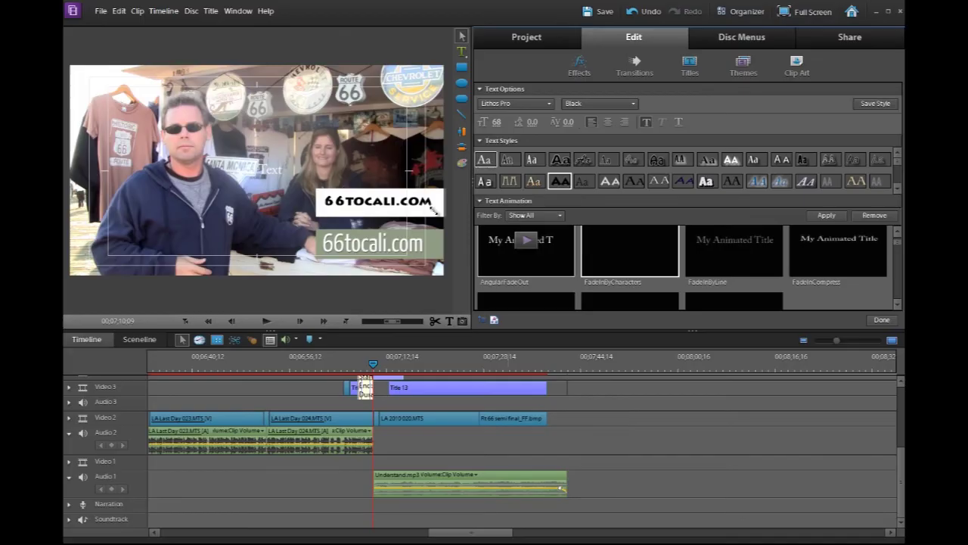
{"action": "left_click", "coordinate": [762, 399]}
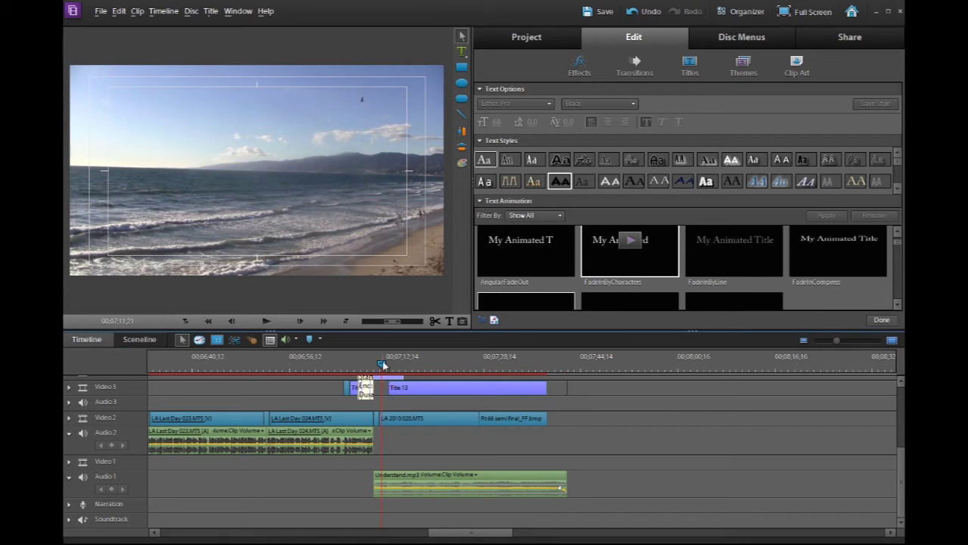
Drag the LA 2010 020.MTS clip from Project Media onto Video 3 after the titles
{"action": "mouse_move", "coordinate": [735, 237]}
{"action": "left_click", "coordinate": [530, 38]}
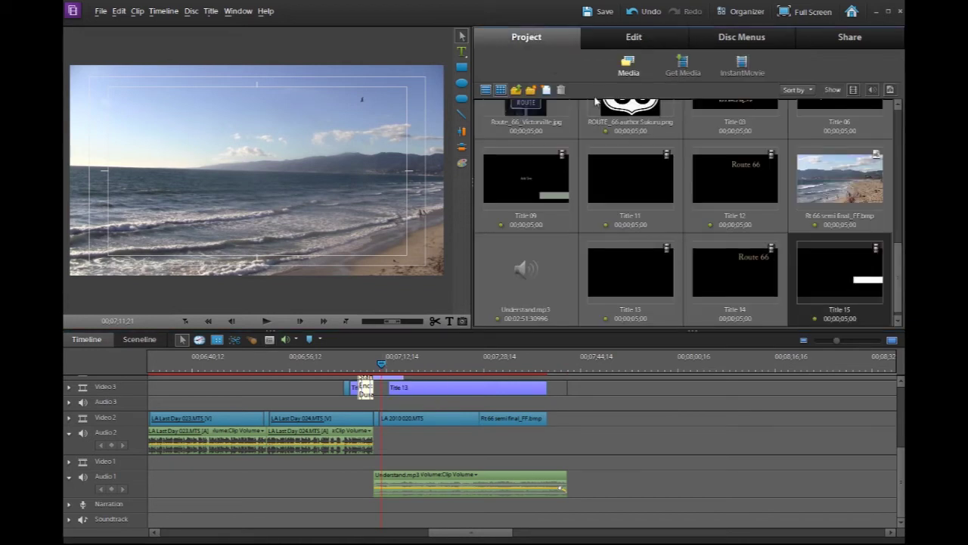
{"action": "scroll", "coordinate": [638, 172], "scroll_direction": "up", "scroll_amount": 5}
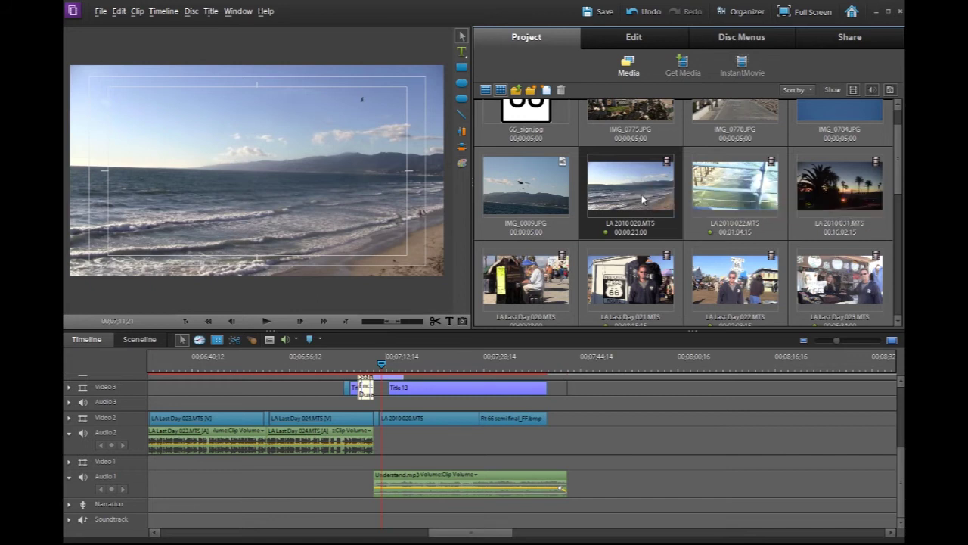
{"action": "left_click_drag", "start_coordinate": [638, 172], "coordinate": [685, 388]}
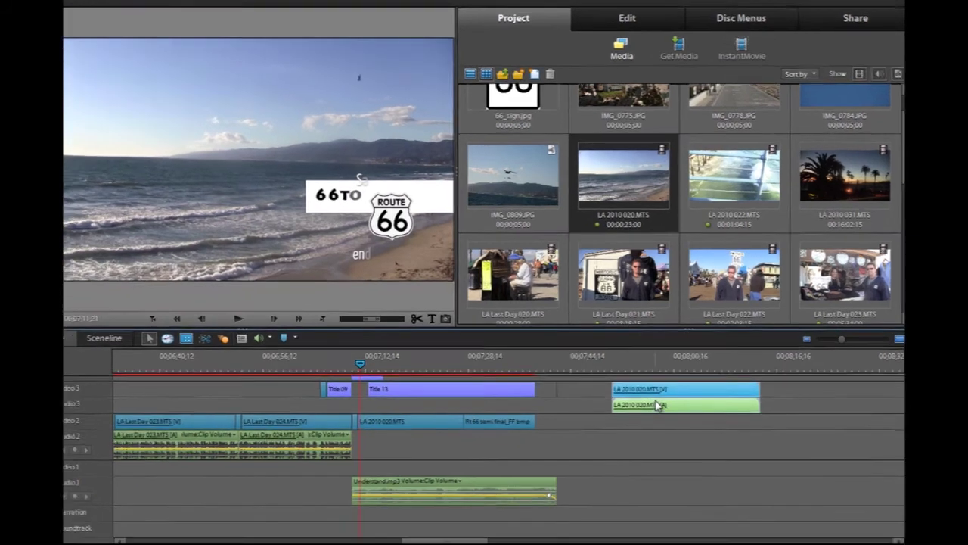
Unlink the beach clip's audio and video and delete its Audio 3 part
{"action": "right_click", "coordinate": [658, 406]}
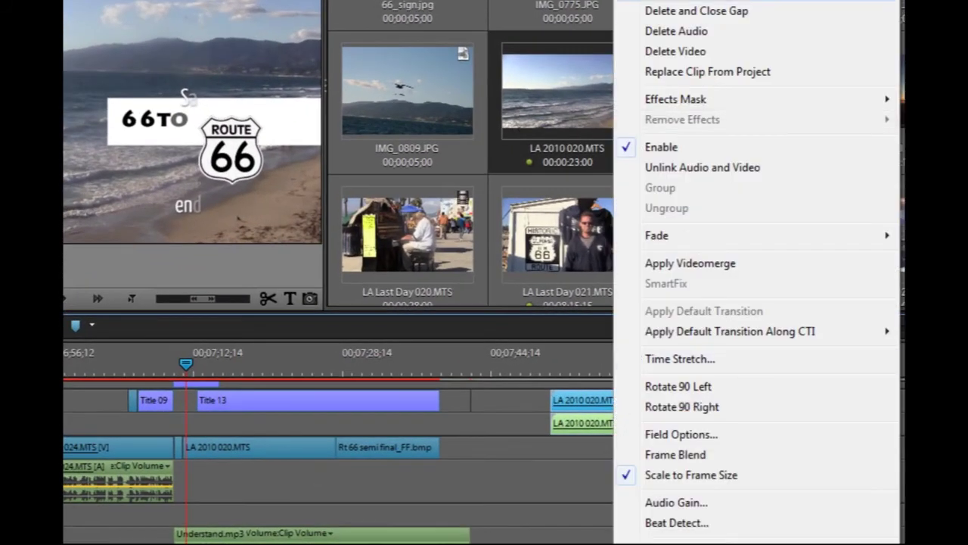
{"action": "left_click", "coordinate": [700, 169]}
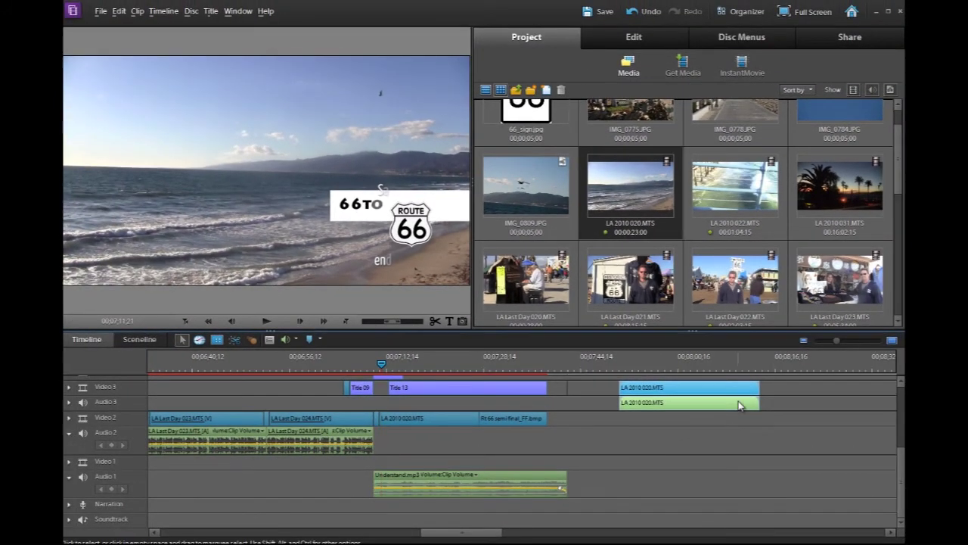
{"action": "key", "text": "Delete"}
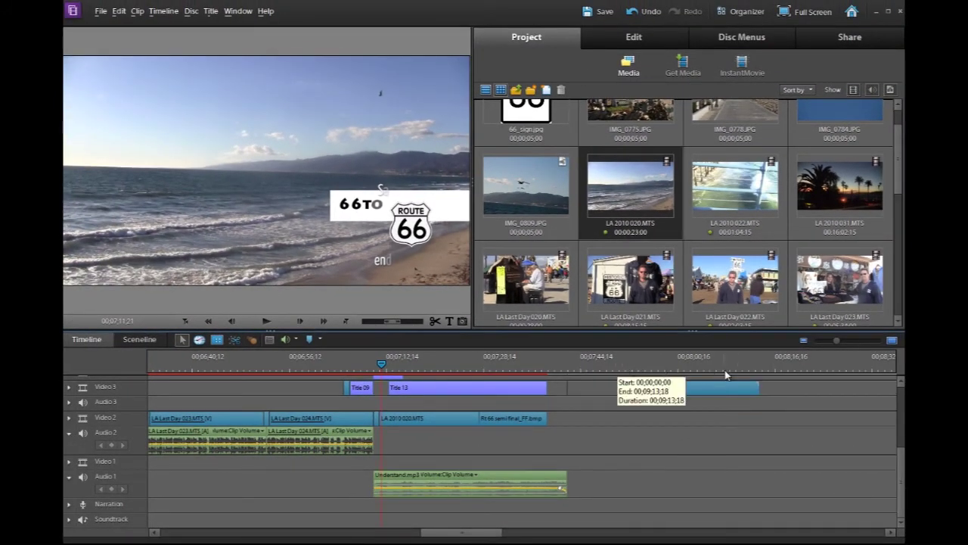
{"action": "left_click", "coordinate": [621, 367]}
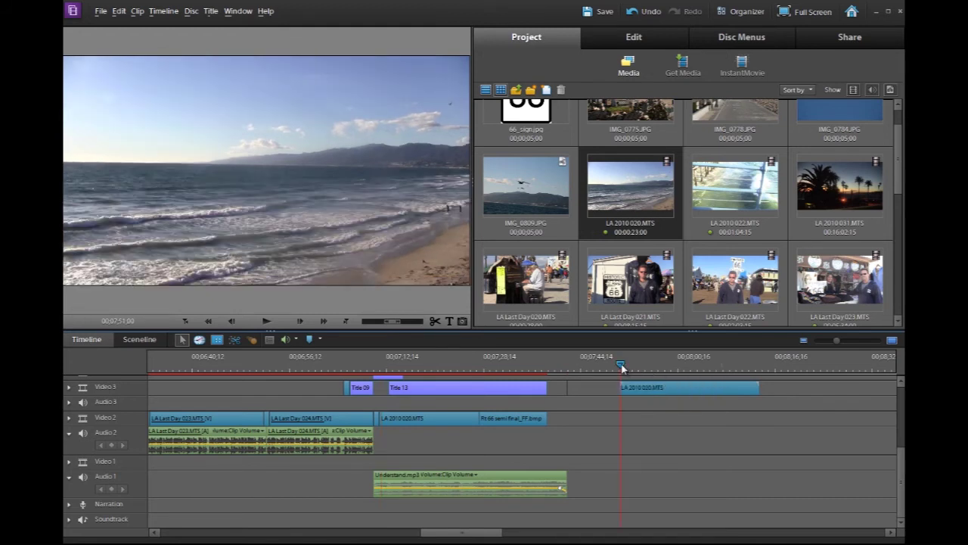
Scrub to 00;08;06;10 and insert a 10-second freeze frame of the beach into the movie
{"action": "left_click_drag", "start_coordinate": [621, 366], "coordinate": [672, 372]}
{"action": "left_click_drag", "start_coordinate": [683, 371], "coordinate": [719, 372]}
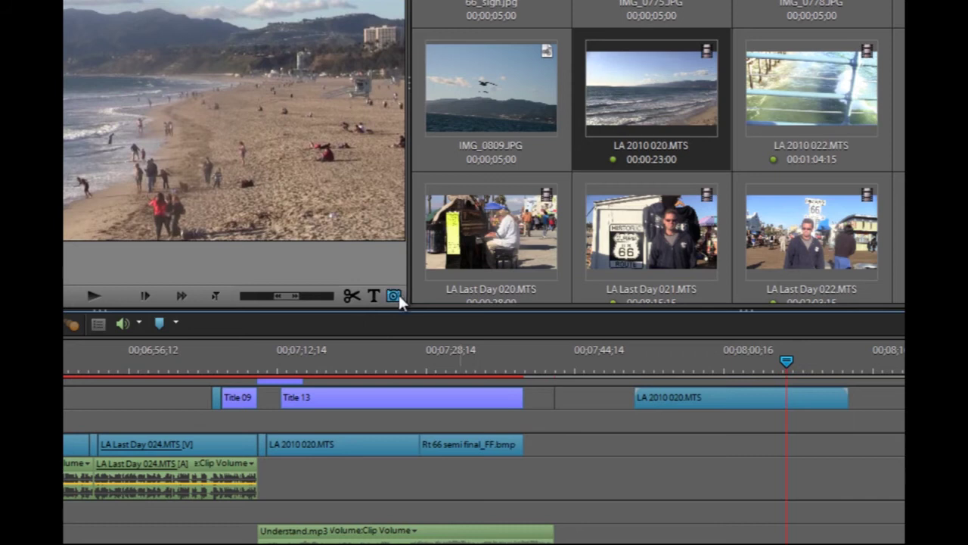
{"action": "left_click", "coordinate": [399, 295]}
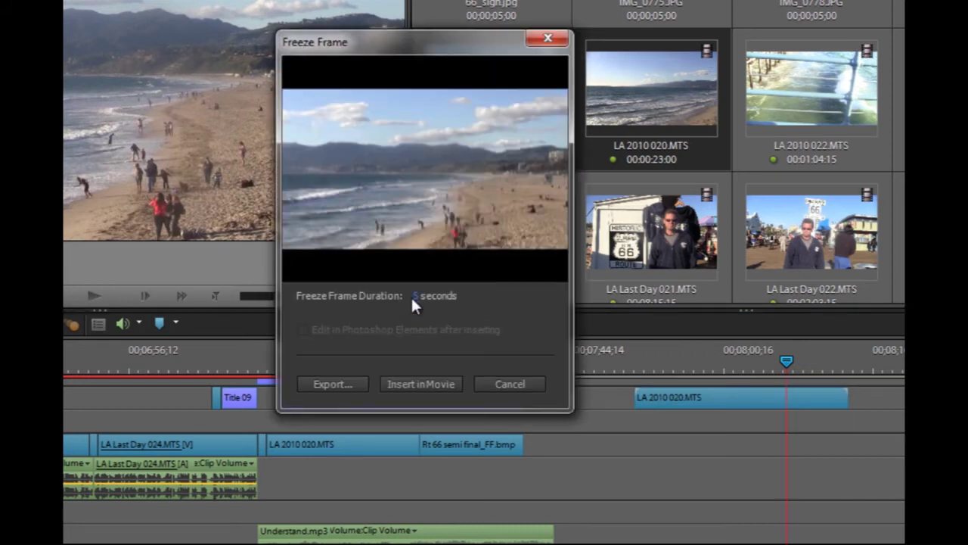
{"action": "left_click", "coordinate": [416, 297]}
{"action": "left_click", "coordinate": [445, 383]}
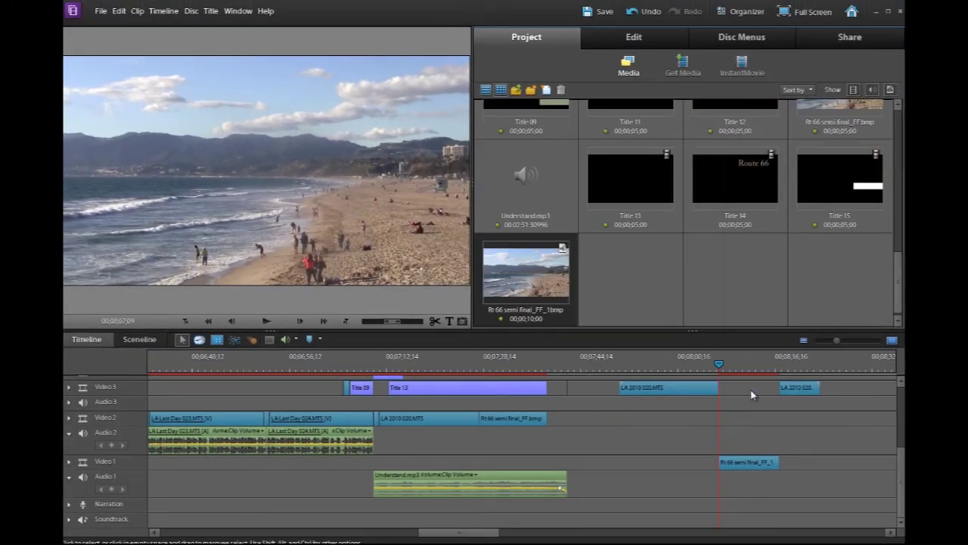
Delete the leftover beach clip, move the freeze frame onto Video 3, and play the ending
{"action": "left_click", "coordinate": [799, 388]}
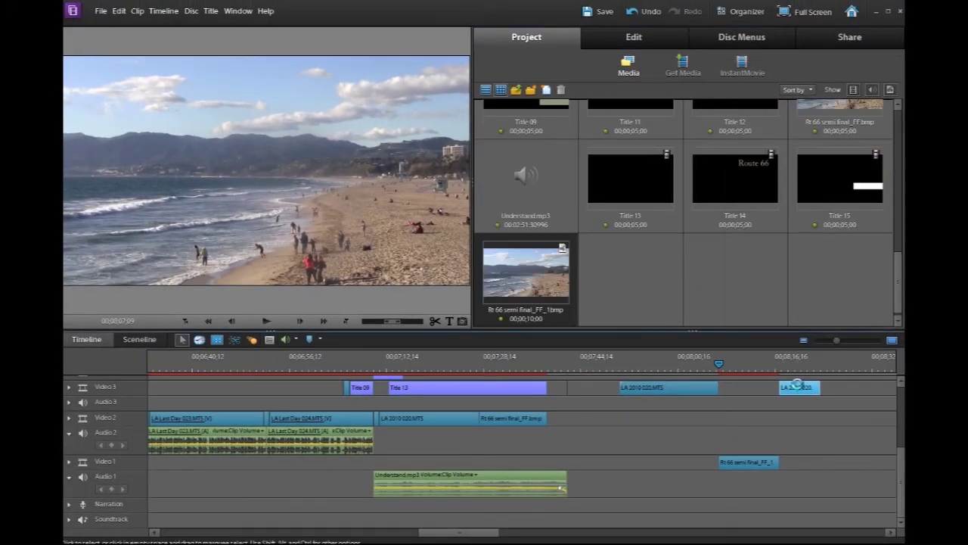
{"action": "key", "text": "Delete"}
{"action": "mouse_move", "coordinate": [742, 463]}
{"action": "left_mouse_down"}
{"action": "mouse_move", "coordinate": [737, 389]}
{"action": "mouse_move", "coordinate": [738, 423]}
{"action": "mouse_move", "coordinate": [736, 396]}
{"action": "mouse_move", "coordinate": [707, 395]}
{"action": "mouse_move", "coordinate": [713, 364]}
{"action": "left_mouse_up"}
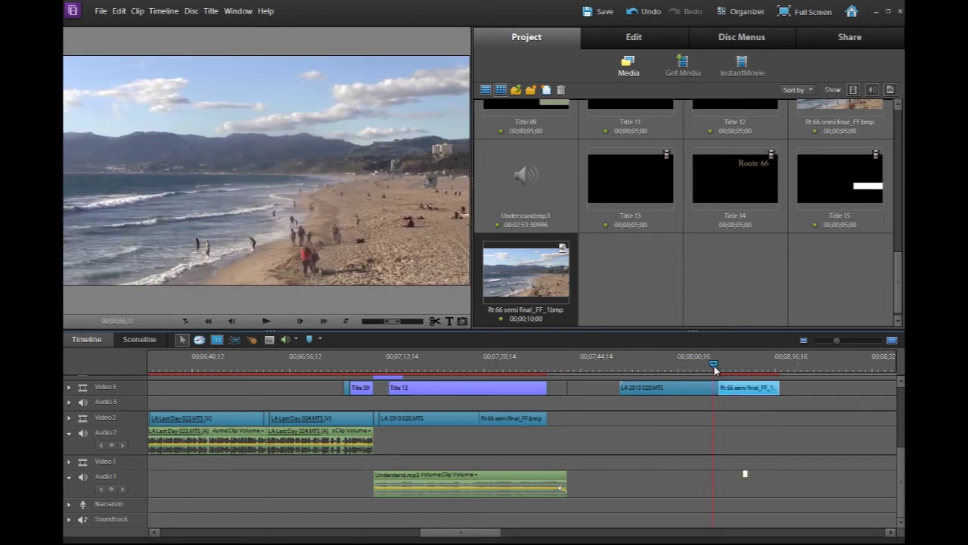
{"action": "key", "text": "space"}
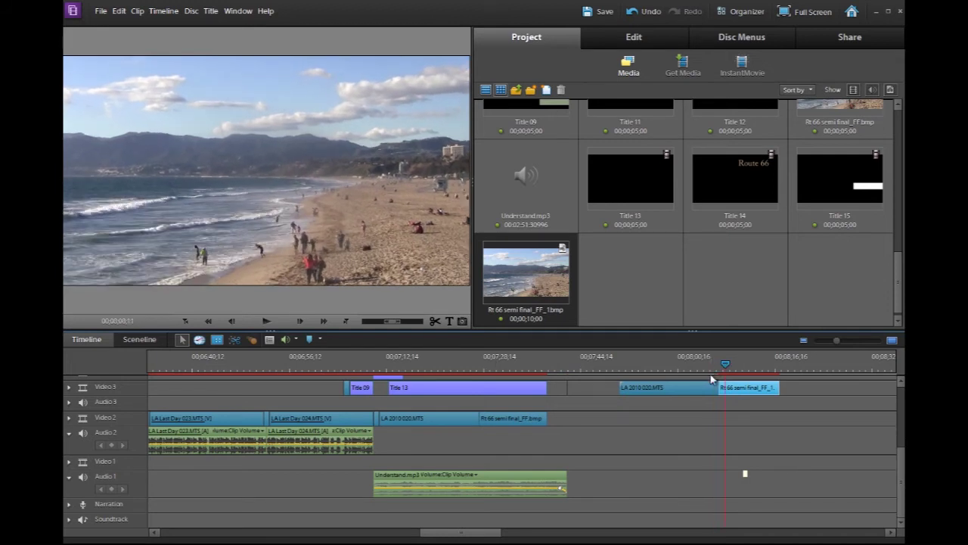
At 00;07;10;21, delete the selected title clip, undo to restore Title 11, and scrub to check
{"action": "left_click", "coordinate": [376, 364]}
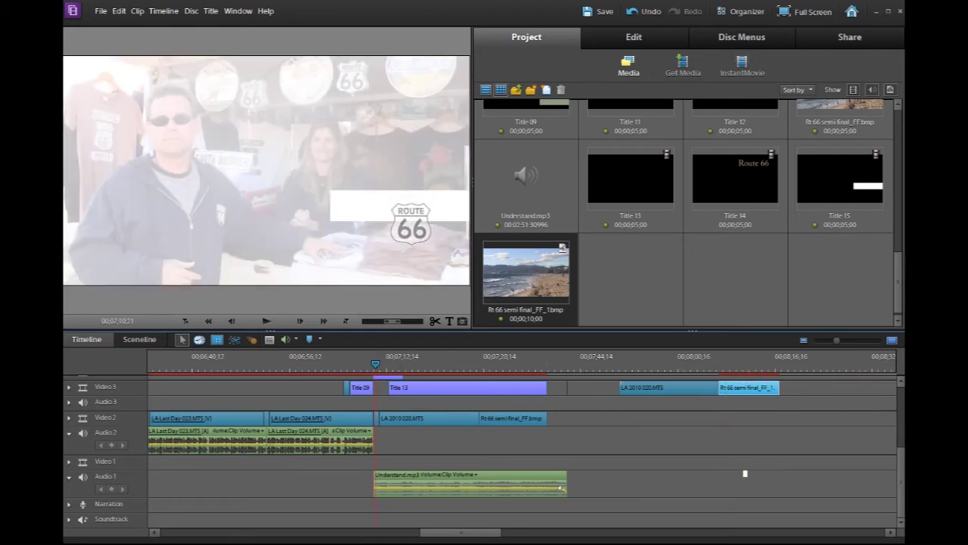
{"action": "scroll", "coordinate": [895, 430], "scroll_direction": "up", "scroll_amount": 3}
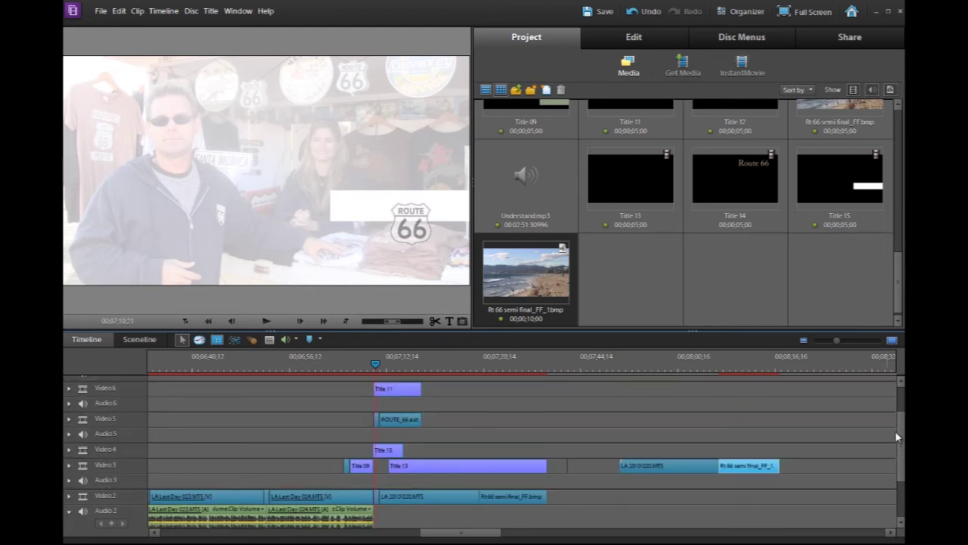
{"action": "left_click_drag", "start_coordinate": [835, 332], "coordinate": [828, 291]}
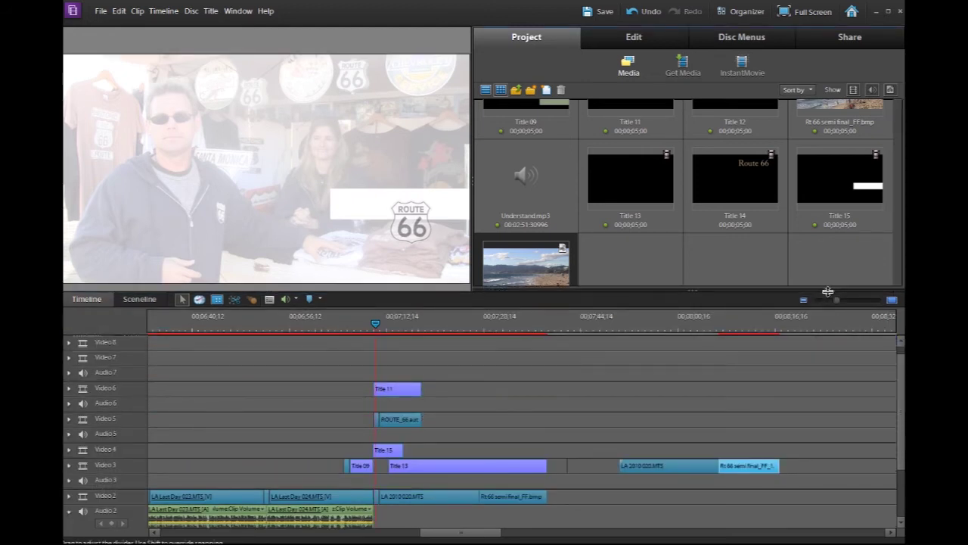
{"action": "left_click", "coordinate": [393, 393]}
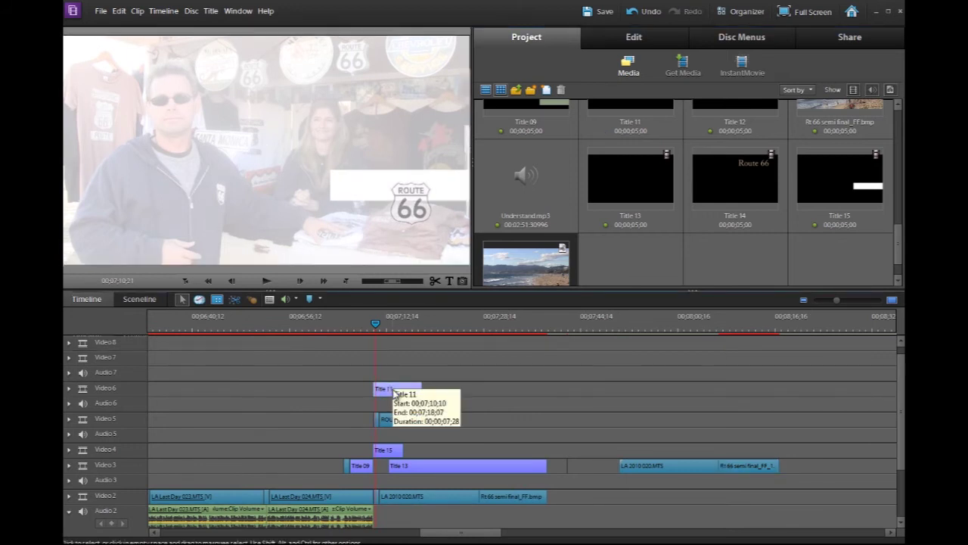
{"action": "key", "text": "Delete"}
{"action": "key", "text": "ctrl+z"}
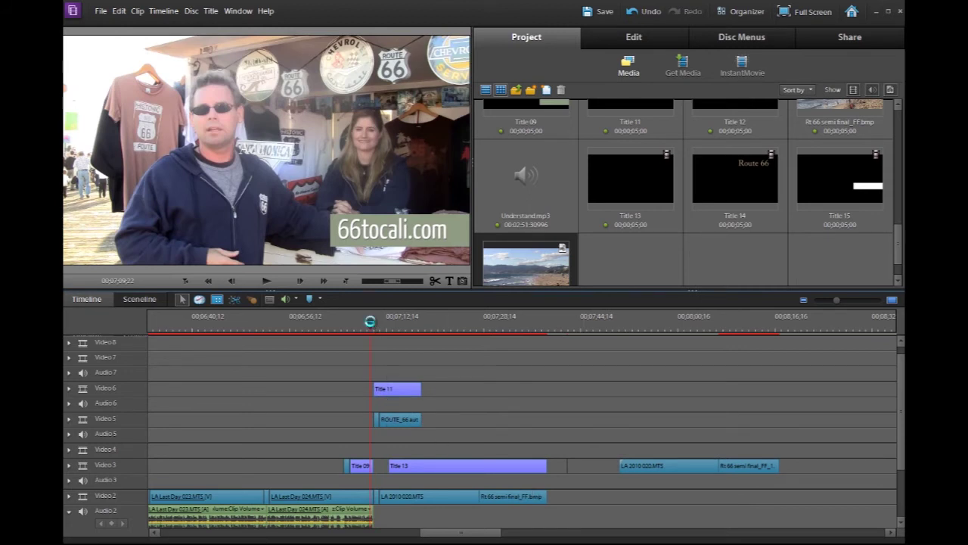
{"action": "left_click", "coordinate": [372, 325]}
{"action": "left_click_drag", "start_coordinate": [372, 325], "coordinate": [373, 325]}
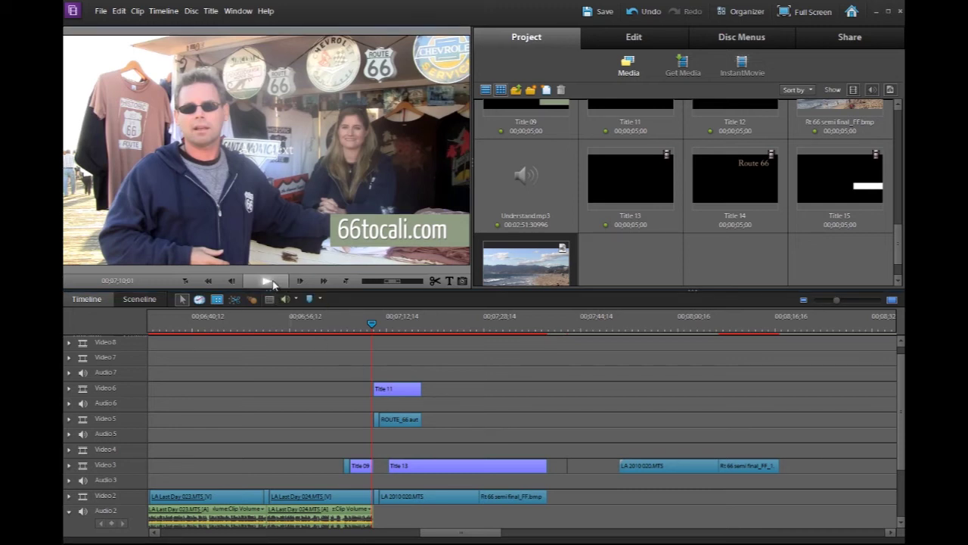
{"action": "left_click", "coordinate": [267, 280]}
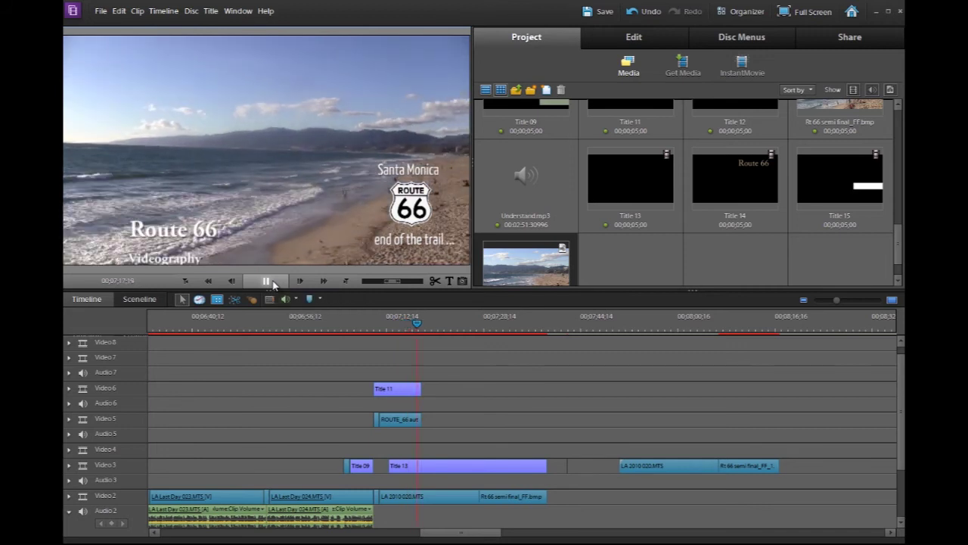
{"action": "left_click", "coordinate": [271, 282]}
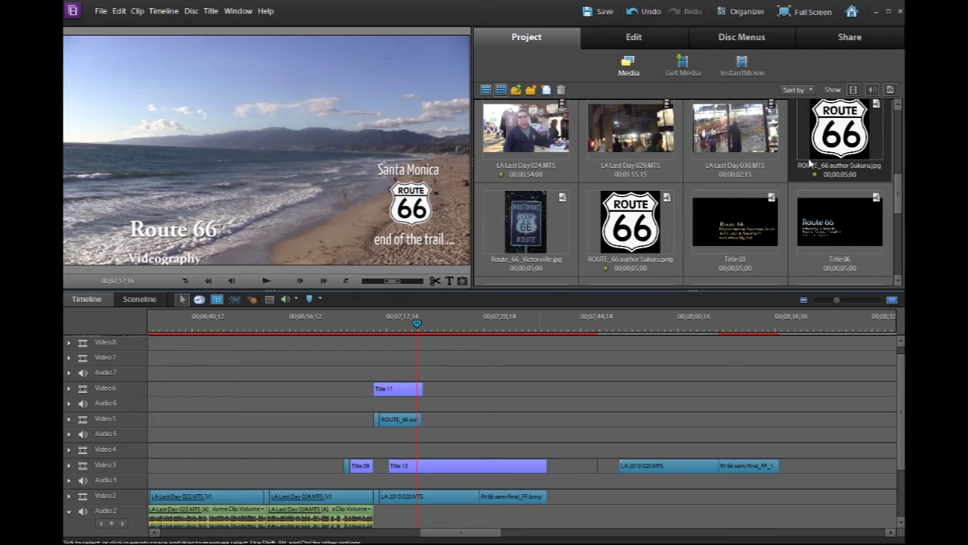
{"action": "left_click_drag", "start_coordinate": [830, 138], "coordinate": [409, 367]}
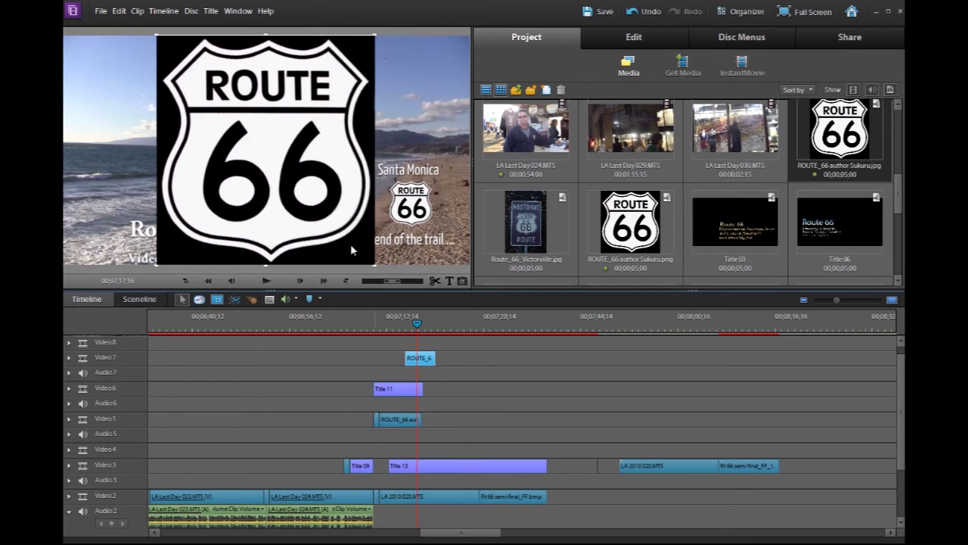
{"action": "left_click", "coordinate": [351, 246]}
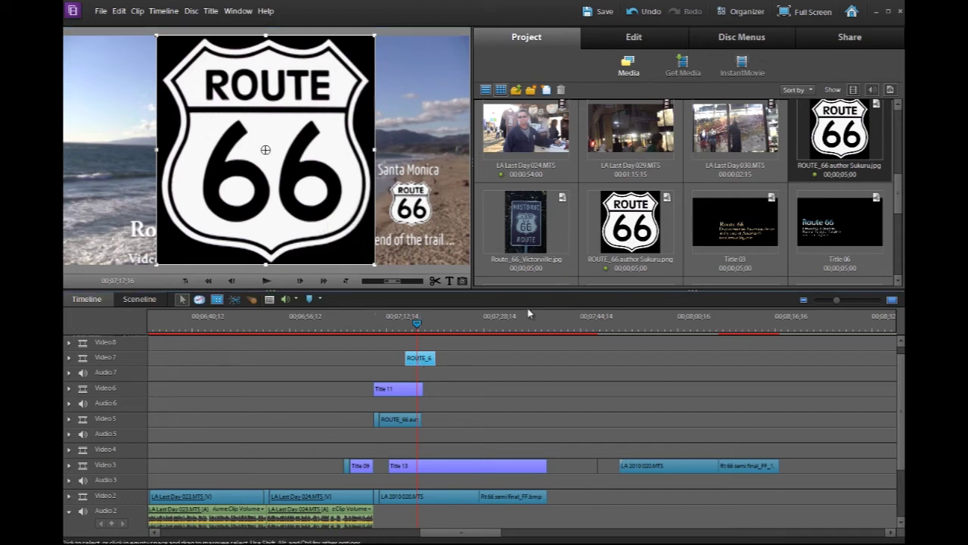
{"action": "key", "text": "Delete"}
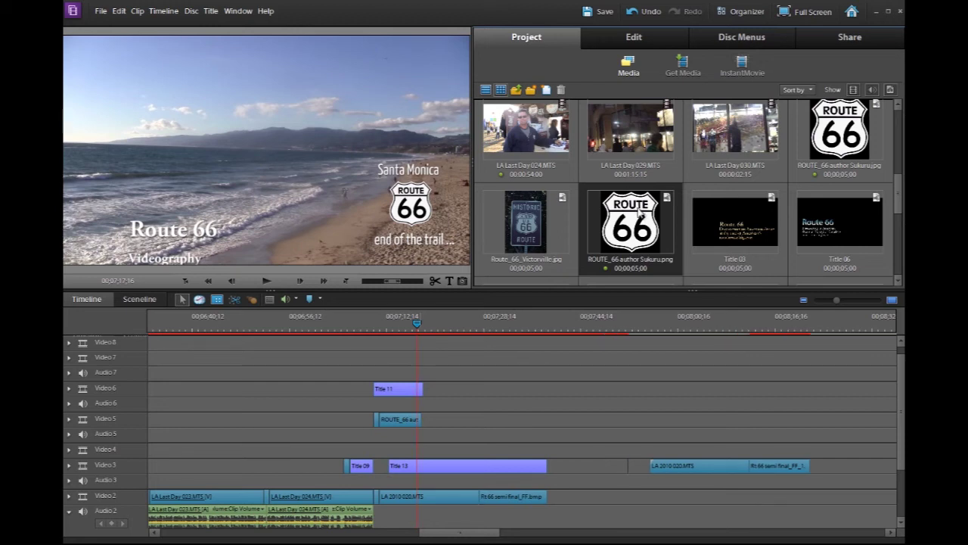
{"action": "left_click_drag", "start_coordinate": [639, 212], "coordinate": [410, 384]}
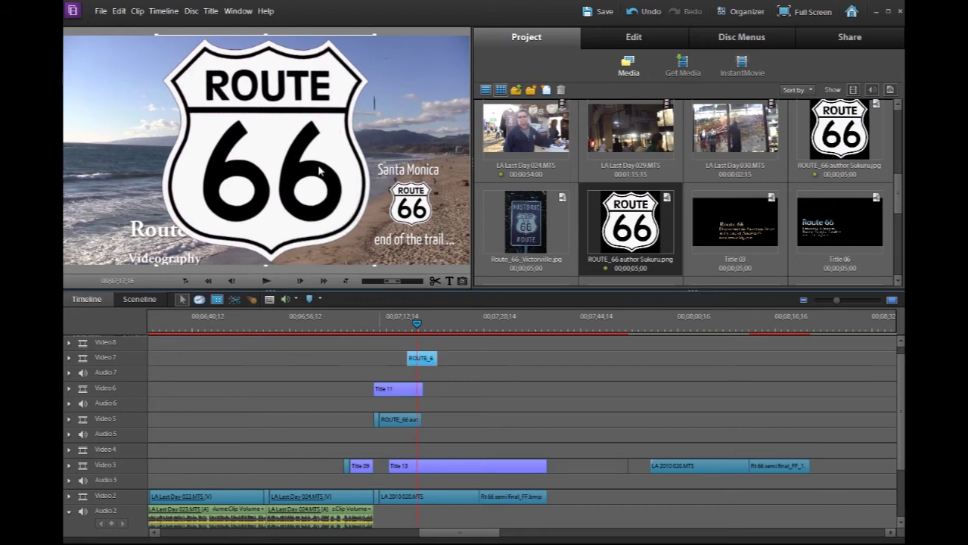
{"action": "key", "text": "Delete"}
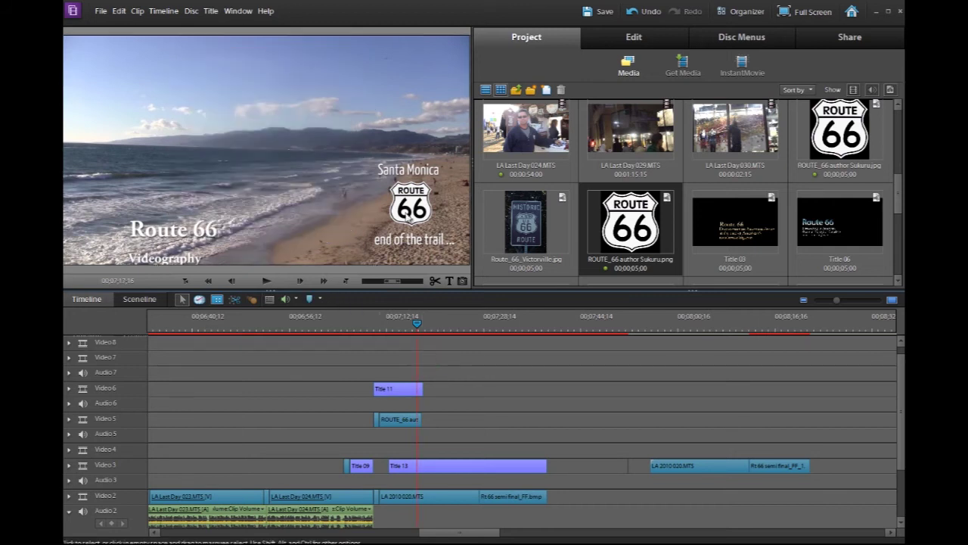
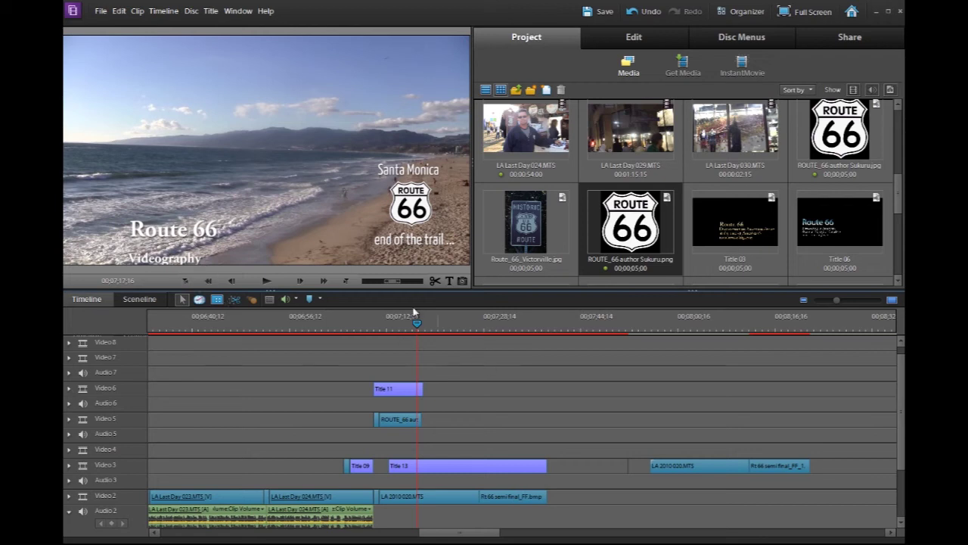
Preview the rolling beach credits and pause further down the list
{"action": "left_click", "coordinate": [266, 281]}
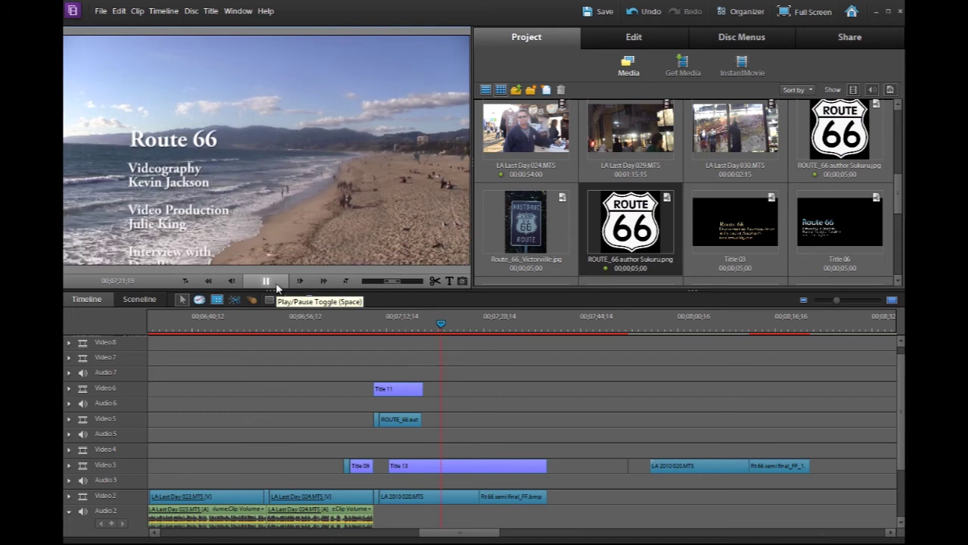
{"action": "left_click", "coordinate": [276, 286]}
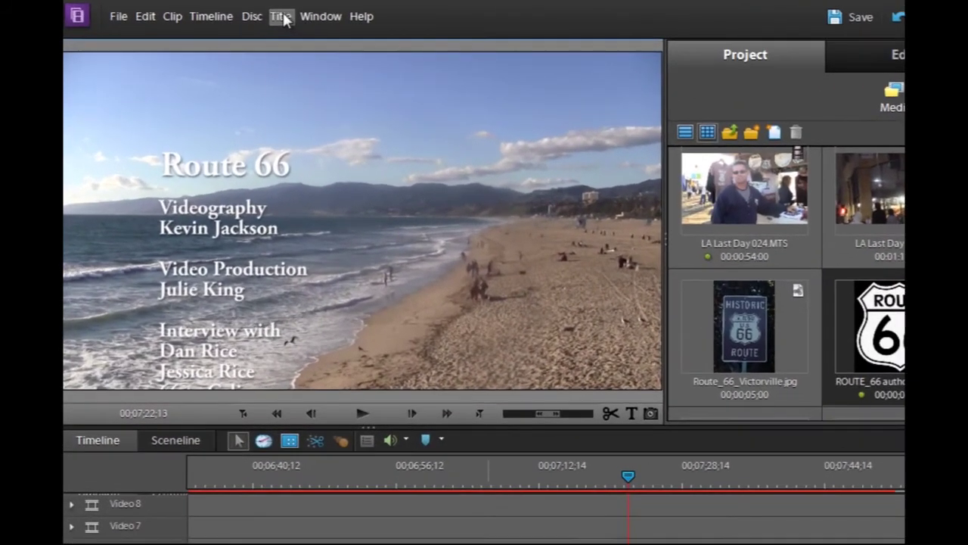
Create a new Default Roll title and replace Main Title with 'Route 66'
{"action": "left_click", "coordinate": [284, 19]}
{"action": "mouse_move", "coordinate": [304, 40]}
{"action": "left_click", "coordinate": [489, 60]}
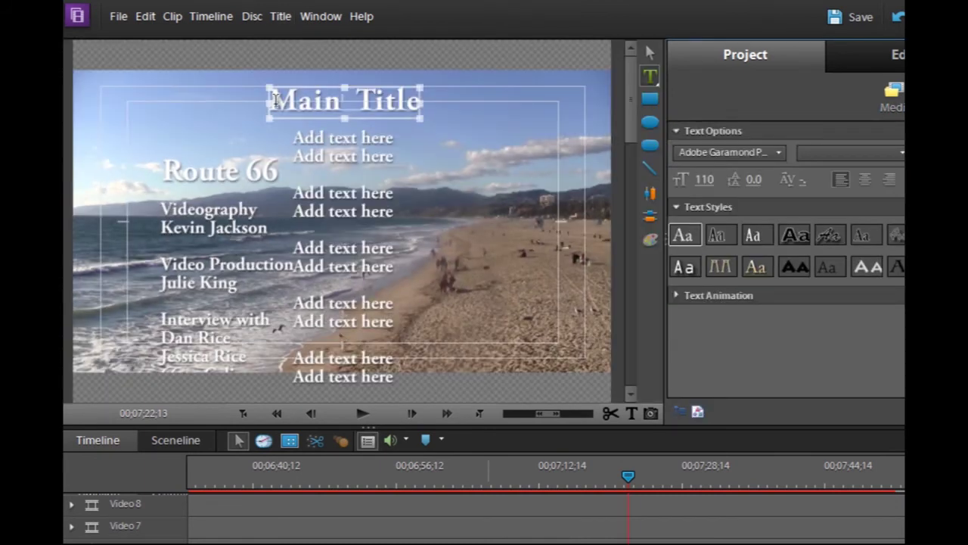
{"action": "left_click_drag", "start_coordinate": [274, 99], "coordinate": [428, 97]}
{"action": "type", "text": "R"}
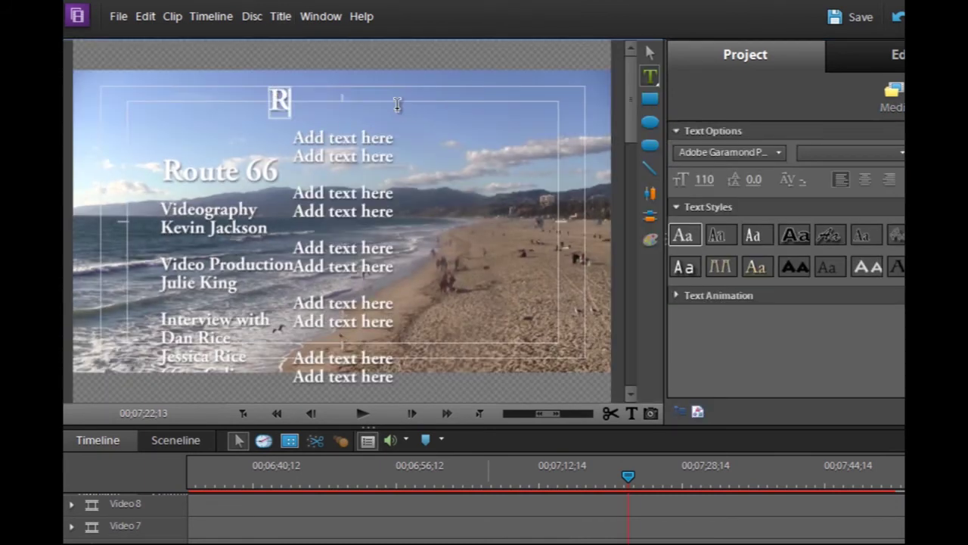
{"action": "type", "text": "uute"}
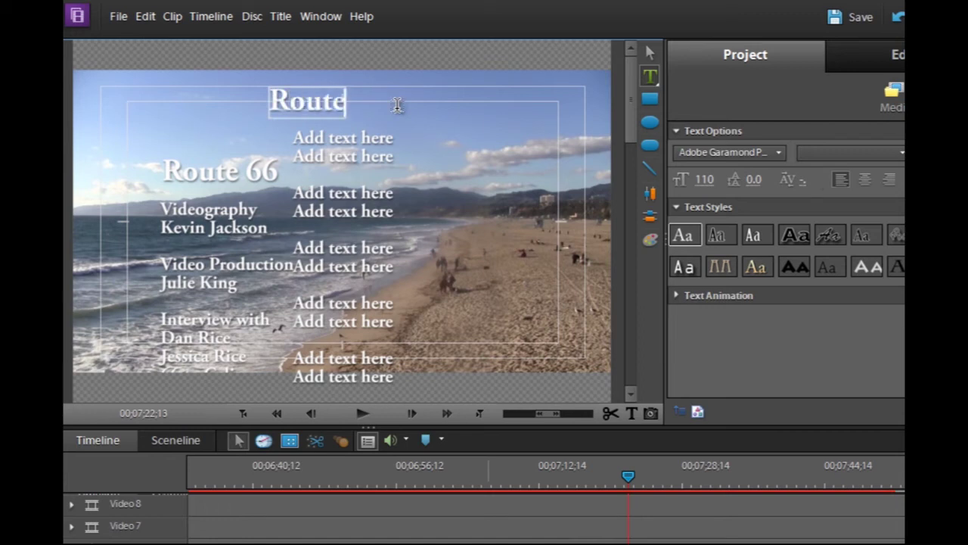
{"action": "type", "text": "66"}
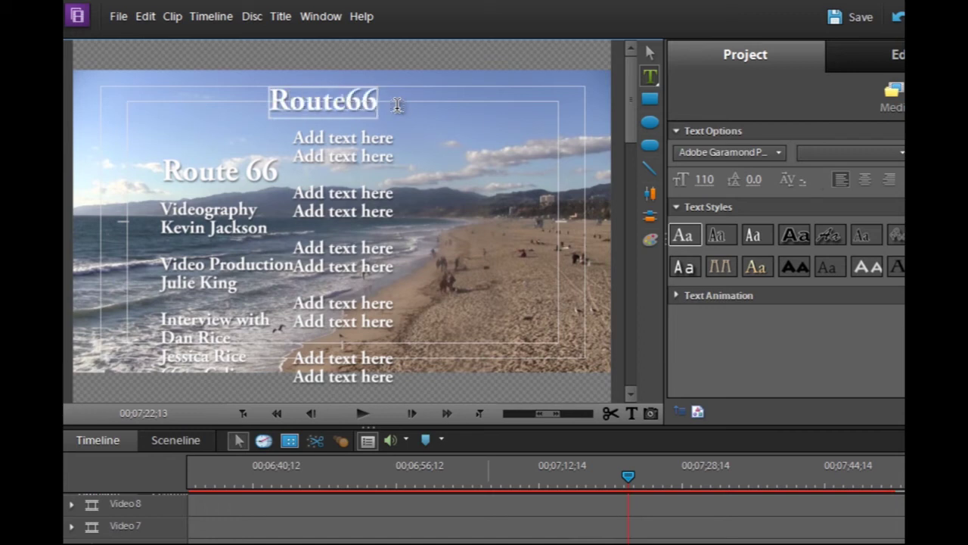
{"action": "key", "text": "Left"}
{"action": "key", "text": "Left"}
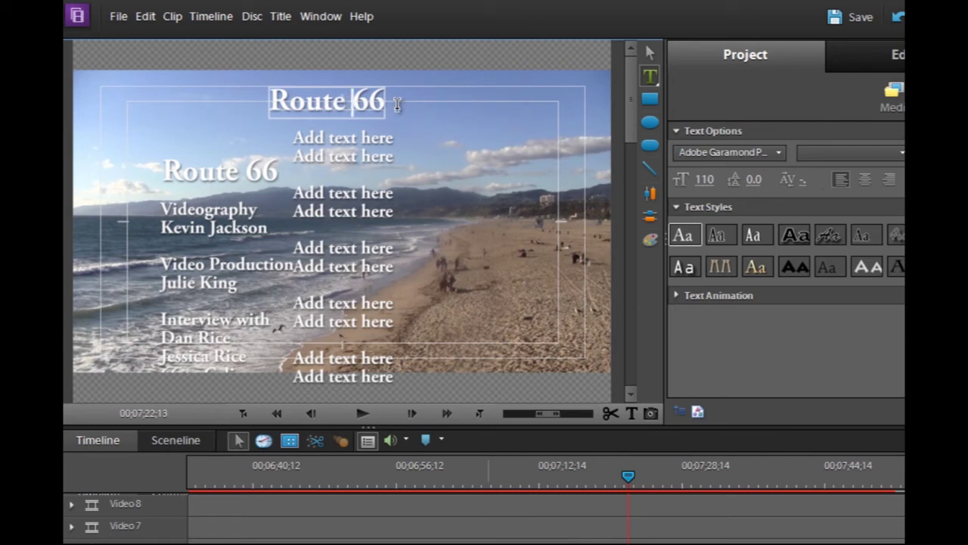
Enter the Videography credit with the videographer's name and shift that block left
{"action": "left_click", "coordinate": [297, 134]}
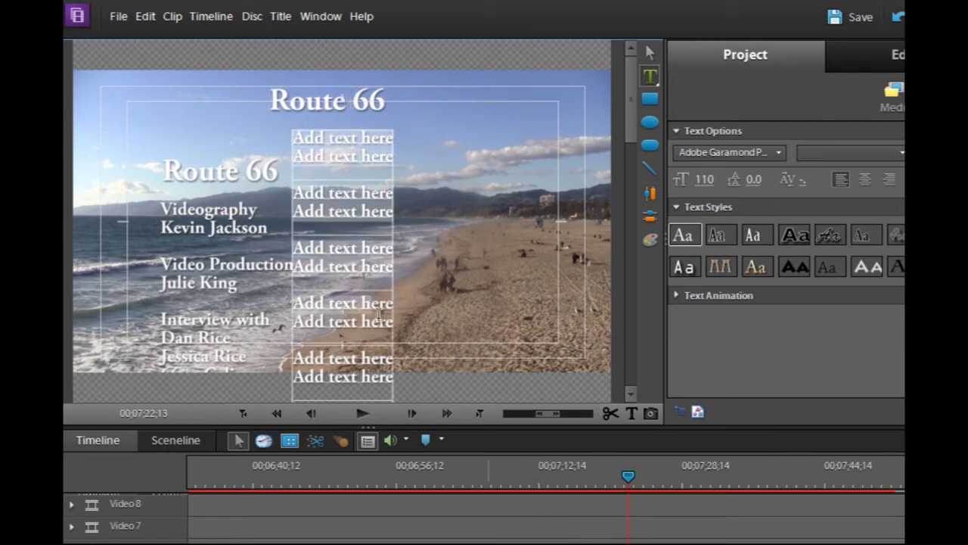
{"action": "type", "text": "Vi"}
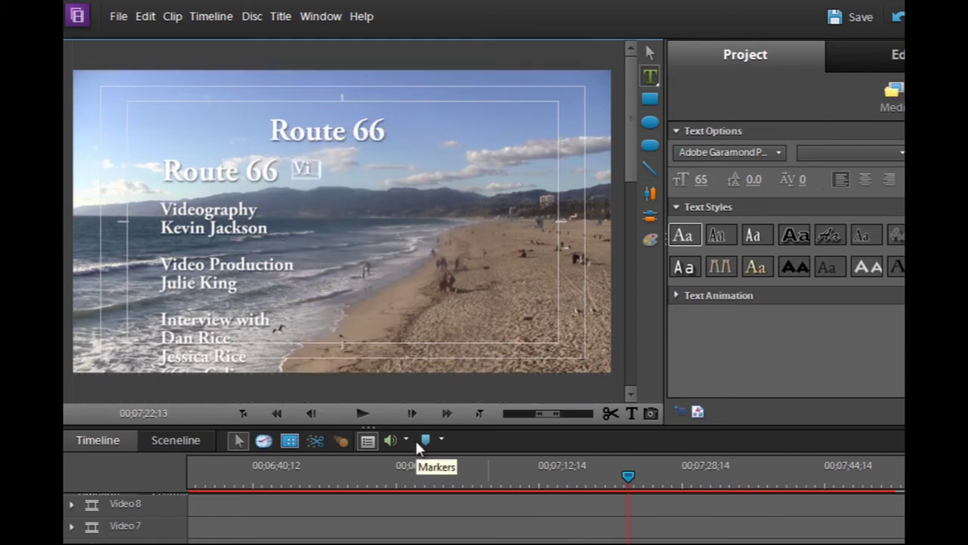
{"action": "type", "text": "deography "}
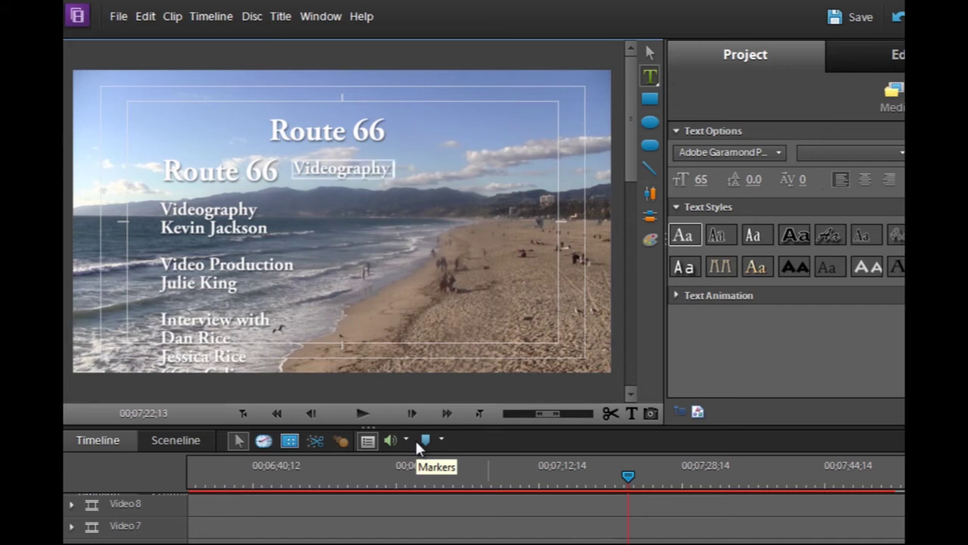
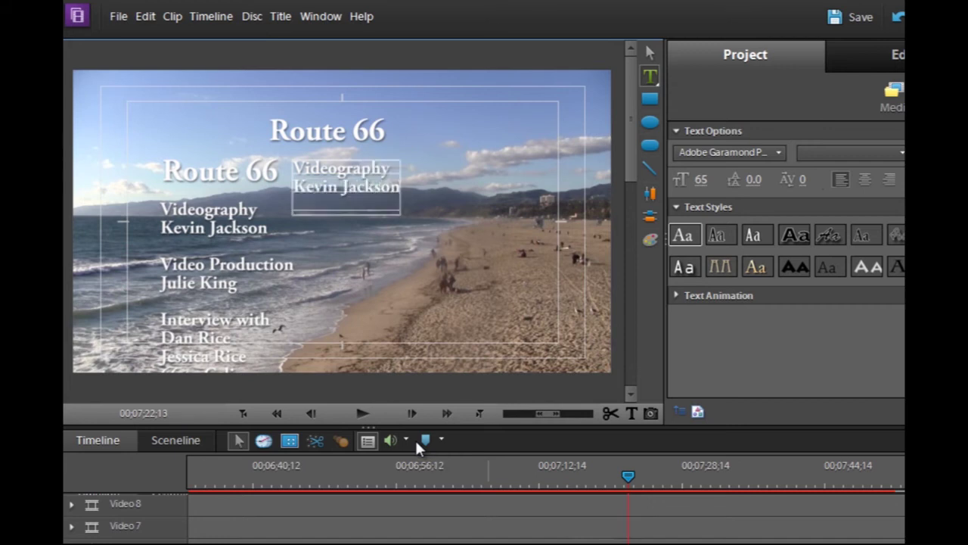
{"action": "key", "text": "Return"}
{"action": "key", "text": "Return"}
{"action": "key", "text": "Return"}
{"action": "key", "text": "Return"}
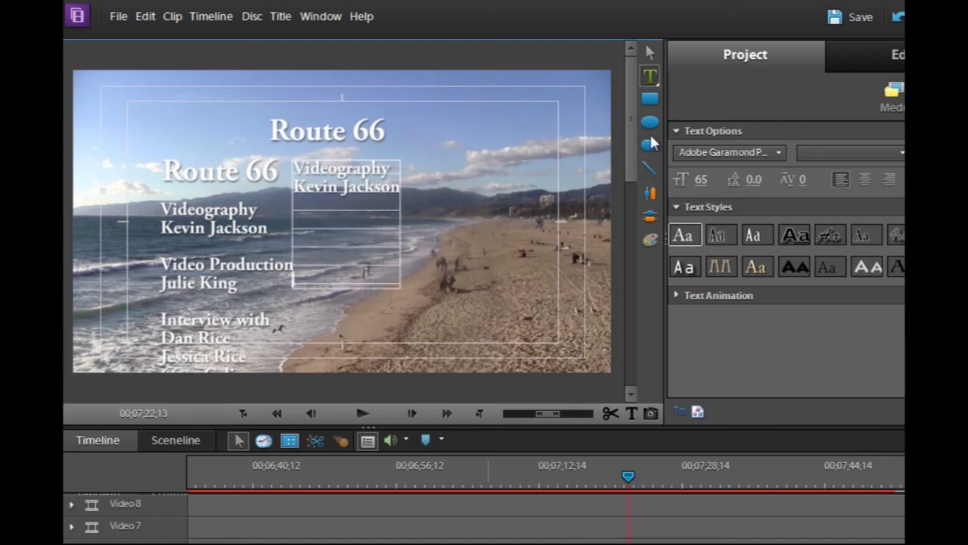
{"action": "left_click", "coordinate": [651, 50]}
{"action": "left_click_drag", "start_coordinate": [363, 180], "coordinate": [233, 179]}
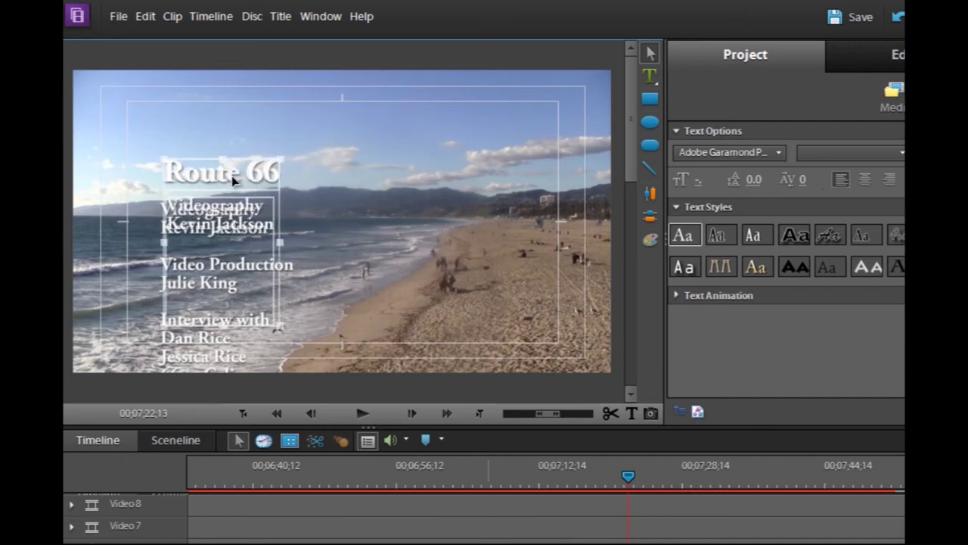
{"action": "left_click", "coordinate": [650, 98]}
Draw a green-filled rectangle over the title's left side and send it behind the text
{"action": "left_click_drag", "start_coordinate": [309, 130], "coordinate": [130, 415]}
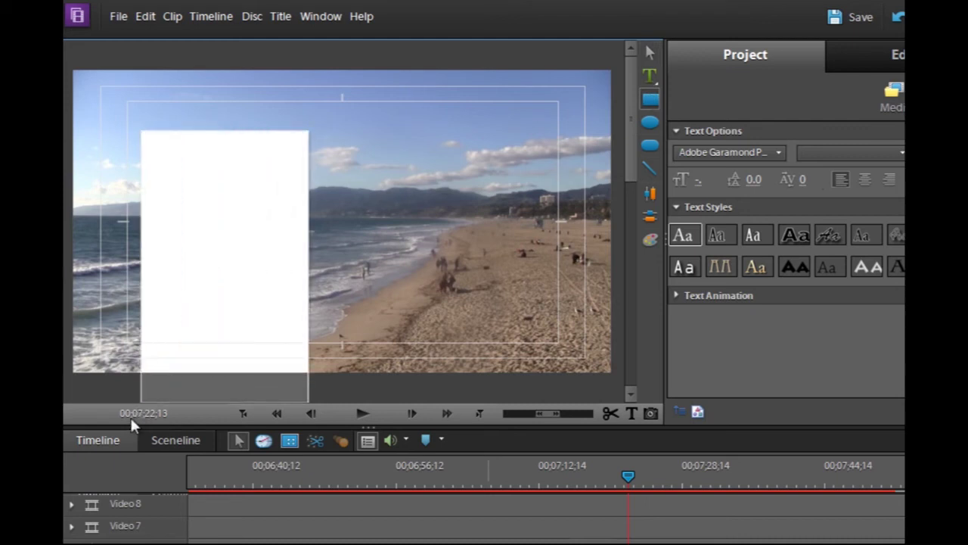
{"action": "left_click", "coordinate": [650, 238]}
{"action": "left_click", "coordinate": [674, 259]}
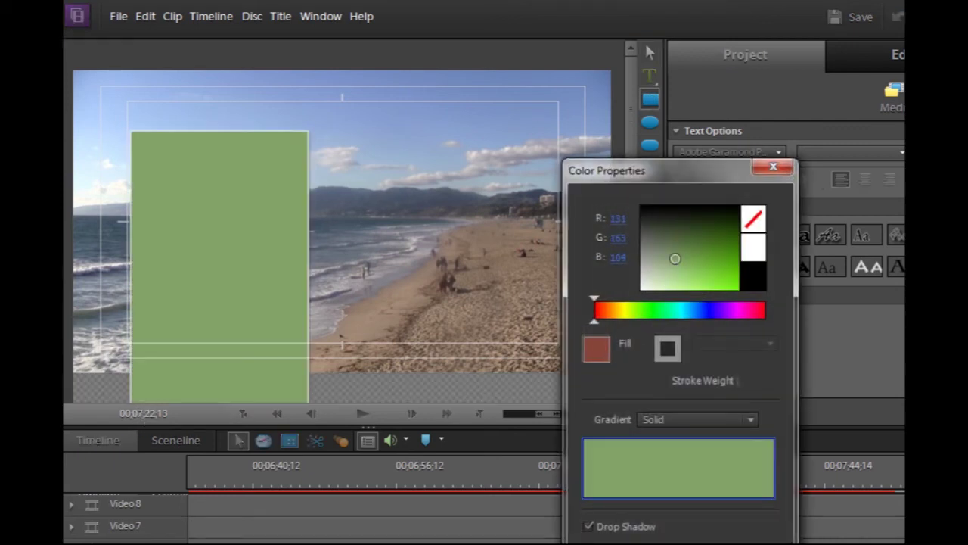
{"action": "key", "text": "Return"}
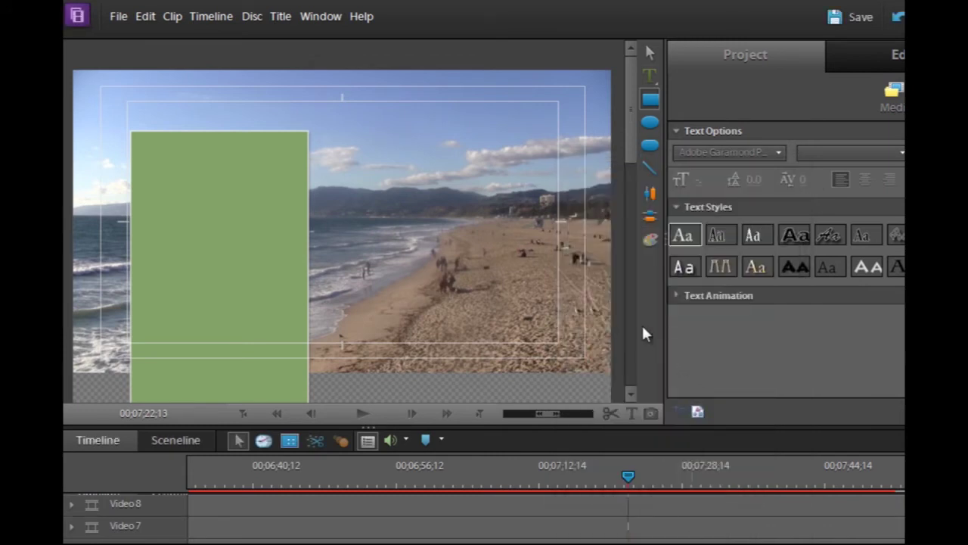
{"action": "right_click", "coordinate": [279, 225]}
{"action": "mouse_move", "coordinate": [382, 485]}
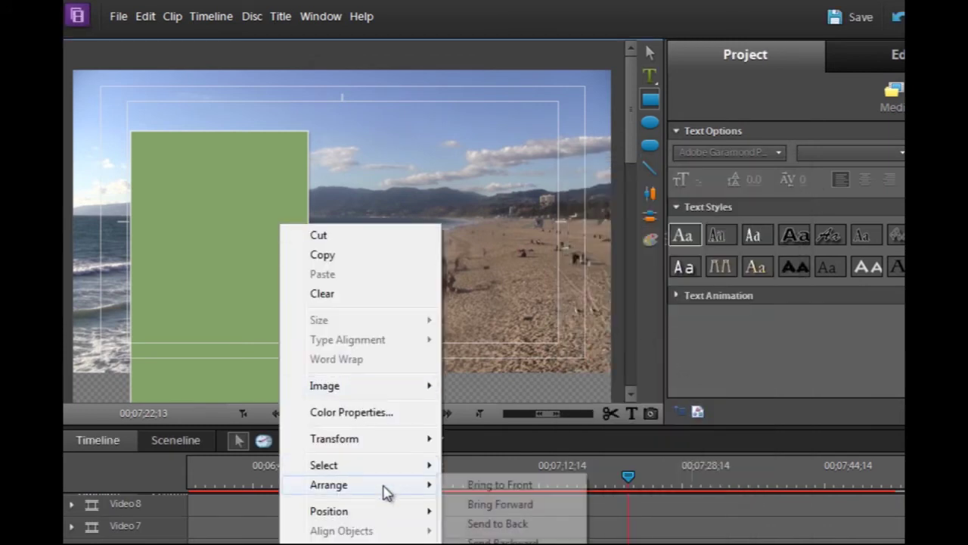
{"action": "left_click", "coordinate": [522, 528]}
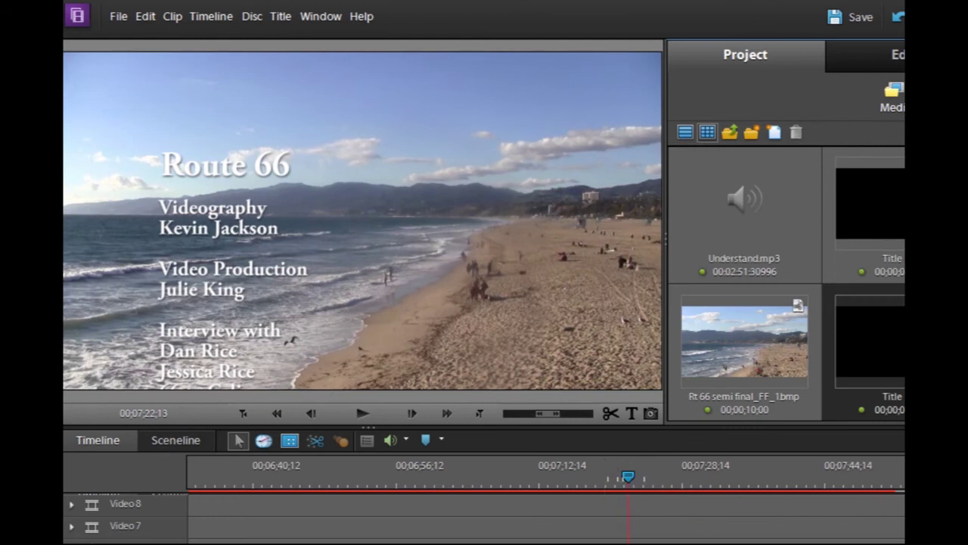
Advance the playhead into the credits until lines like '66 to Cali' appear
{"action": "scroll", "coordinate": [545, 522], "scroll_direction": "up", "scroll_amount": 1}
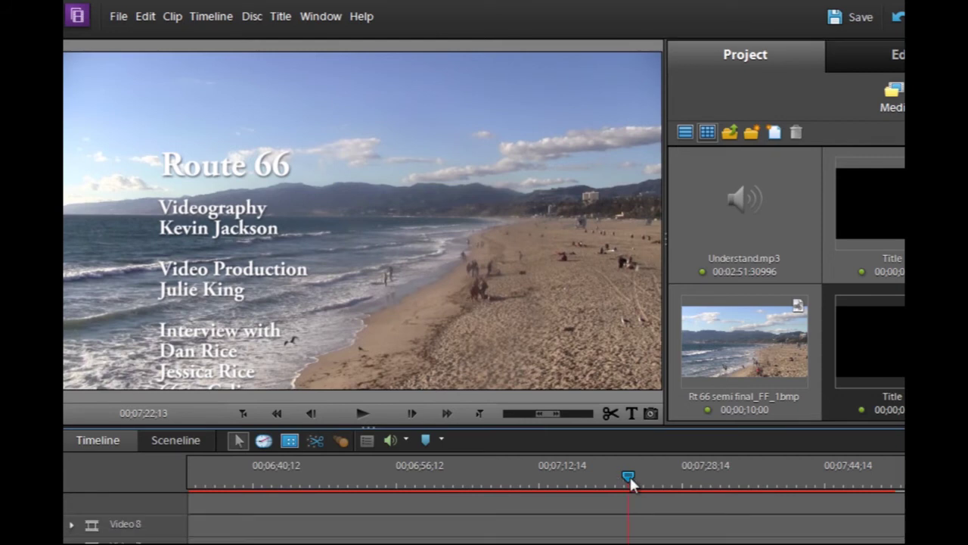
{"action": "left_click_drag", "start_coordinate": [630, 475], "coordinate": [646, 498]}
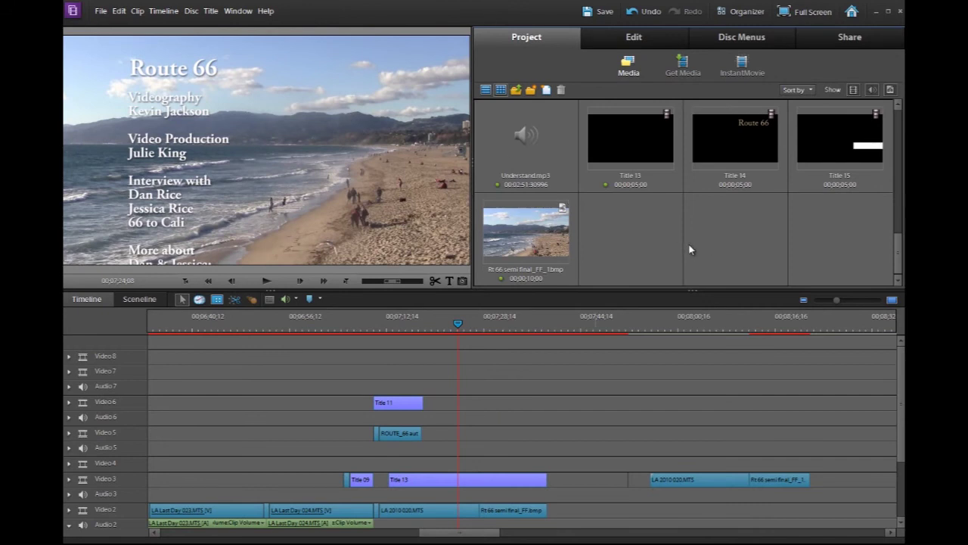
Create and open a 'PNGs and JPEGs' Project media folder, then show the transitions library
{"action": "left_click", "coordinate": [532, 90]}
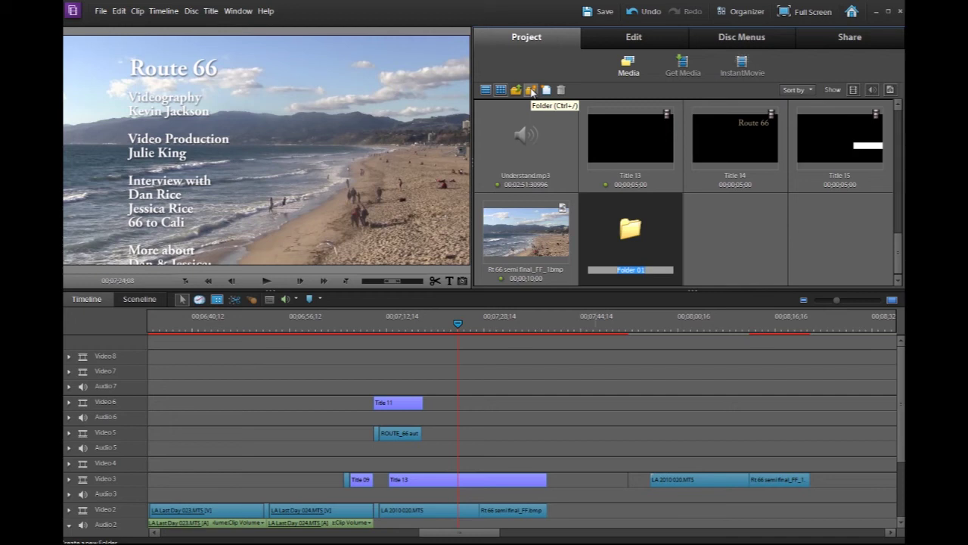
{"action": "type", "text": "PNGs and JPEGs"}
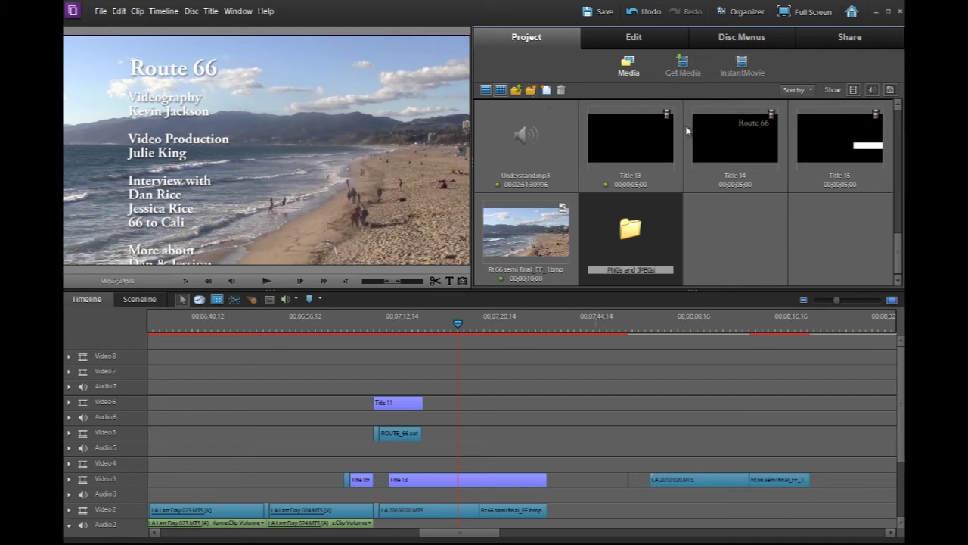
{"action": "left_click", "coordinate": [749, 238]}
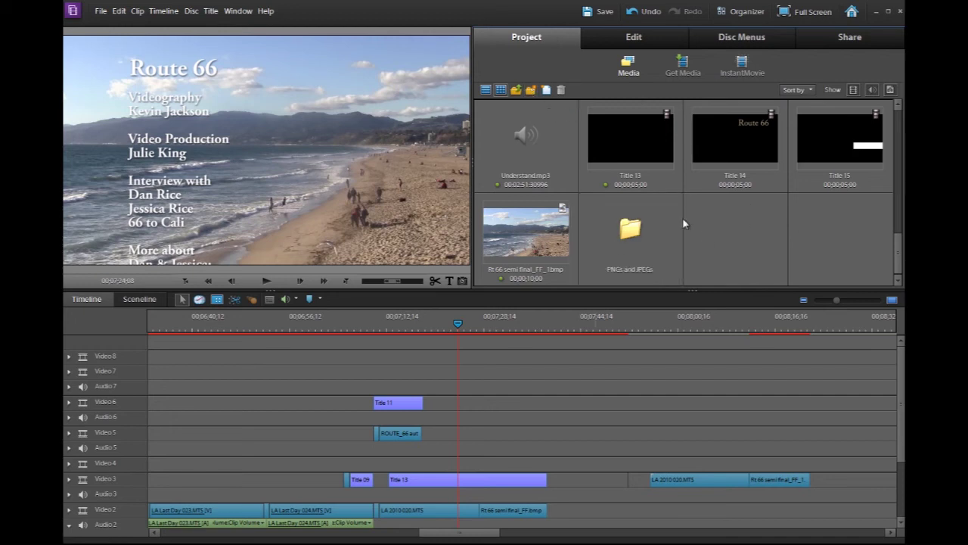
{"action": "double_click", "coordinate": [632, 229]}
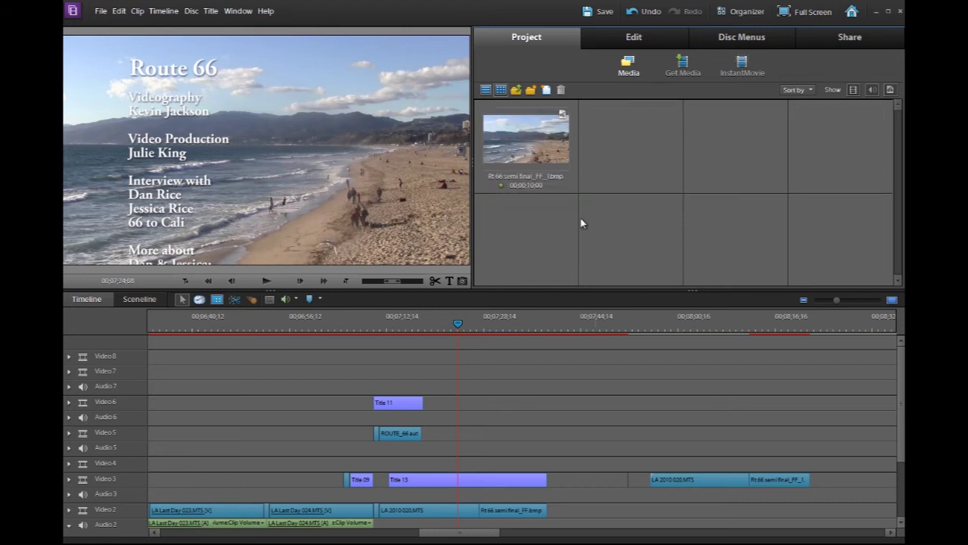
{"action": "left_click", "coordinate": [643, 37]}
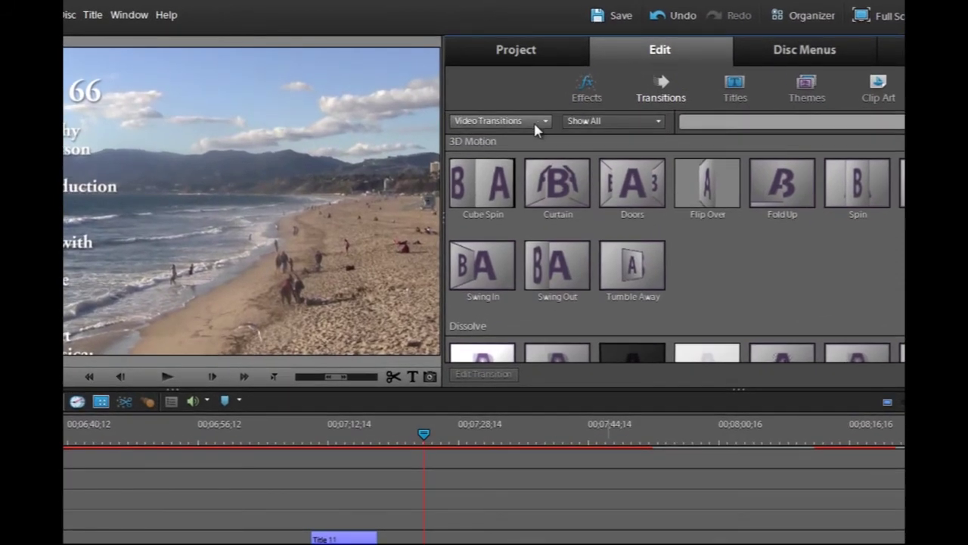
Browse transition types, showing Audio Transitions, then switch to the Perspective video effects
{"action": "left_click", "coordinate": [534, 114]}
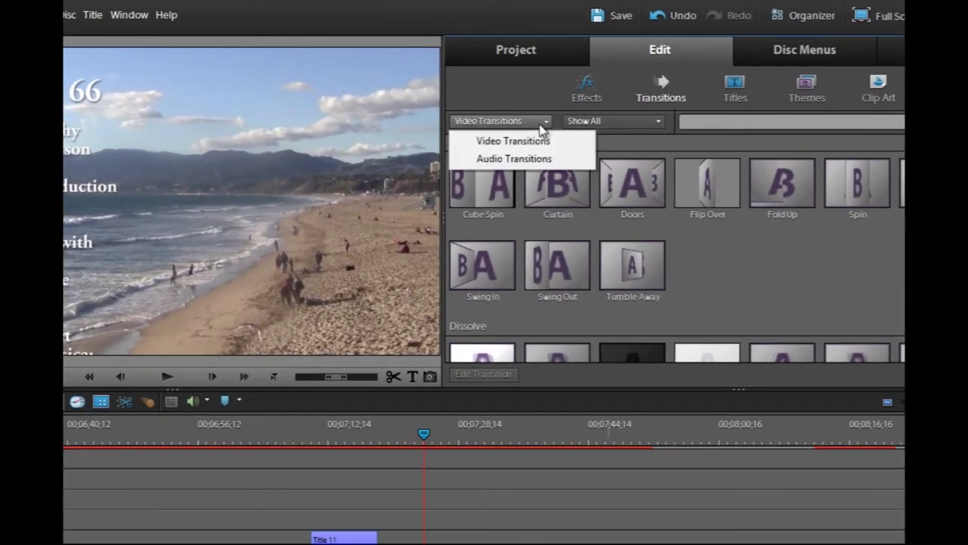
{"action": "left_click", "coordinate": [614, 120]}
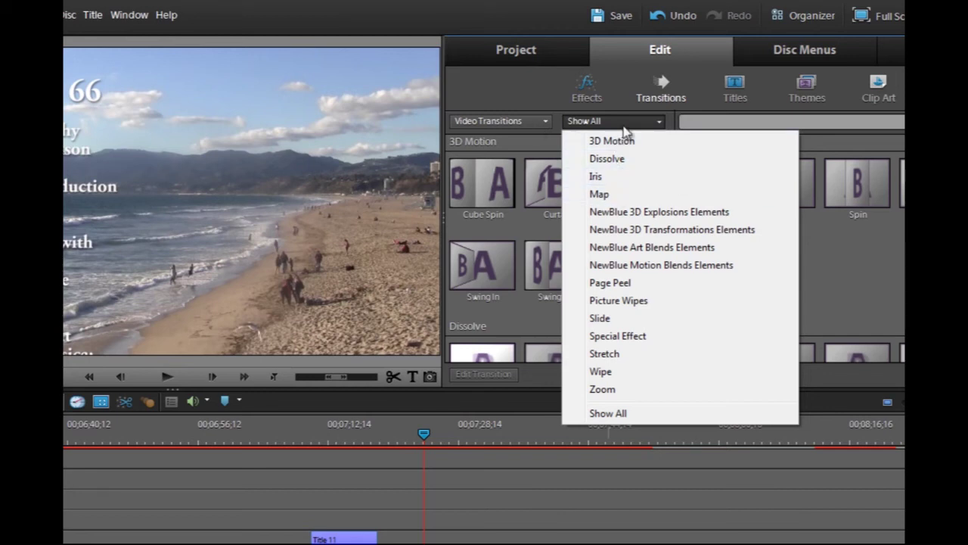
{"action": "left_click", "coordinate": [532, 122]}
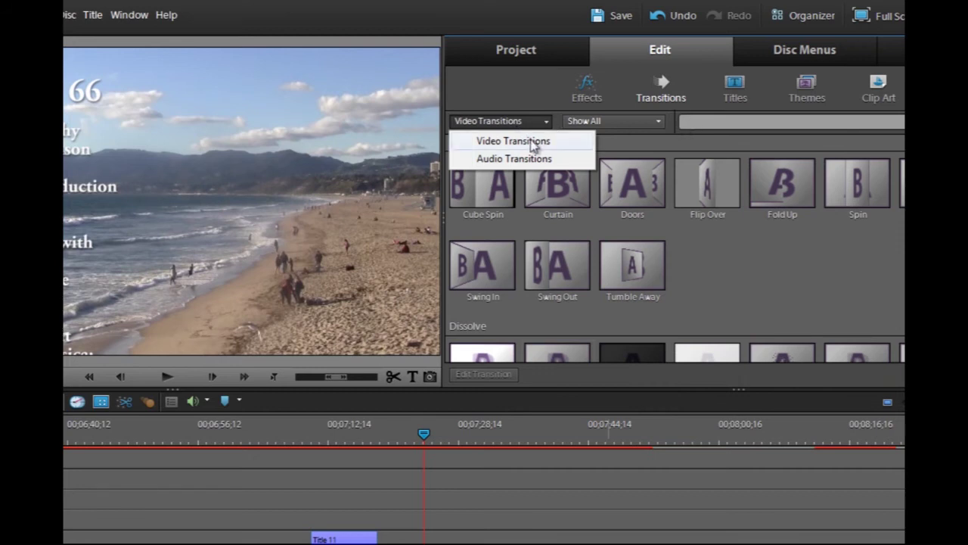
{"action": "left_click", "coordinate": [525, 160]}
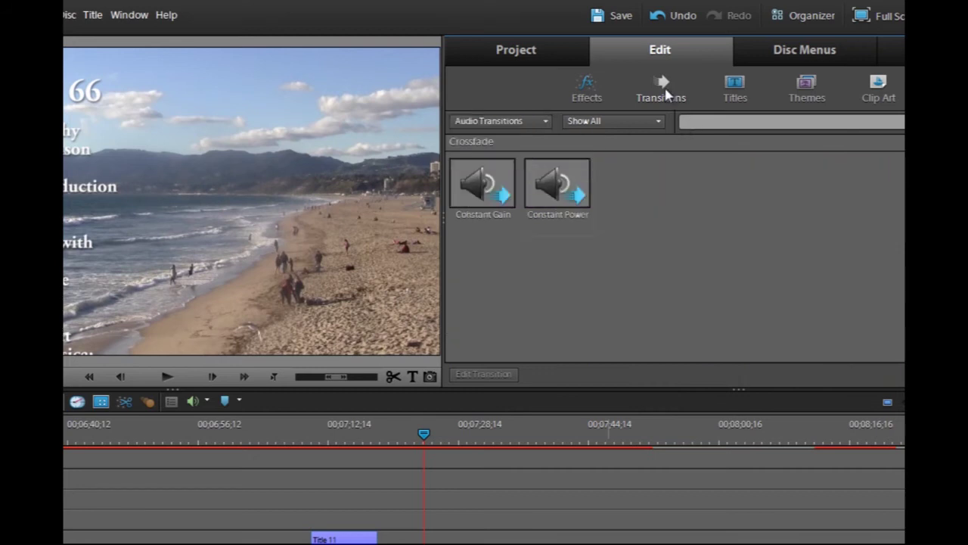
{"action": "left_click", "coordinate": [590, 94]}
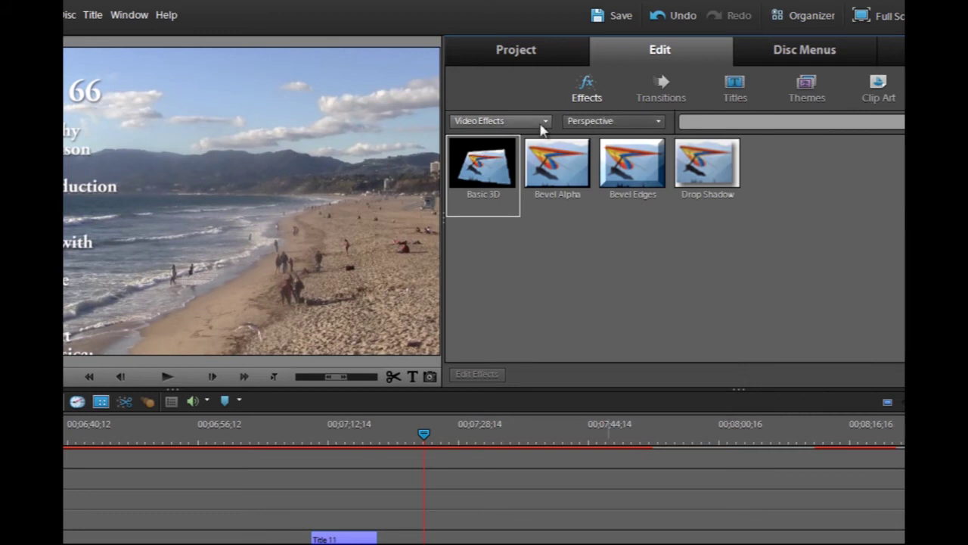
Browse the Adjust and Color Correction categories, then drag Auto Levels onto the beach clip
{"action": "left_click", "coordinate": [540, 124]}
{"action": "left_click", "coordinate": [641, 126]}
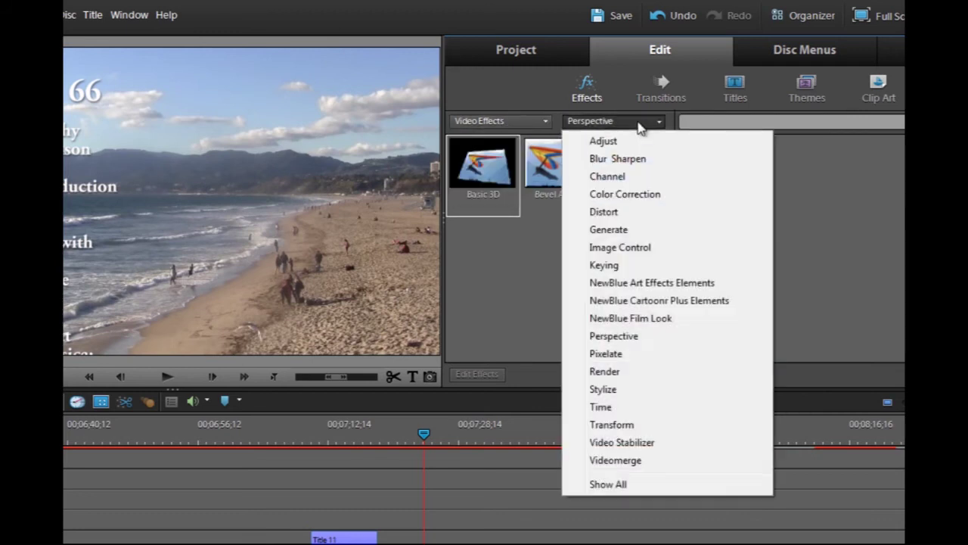
{"action": "left_click", "coordinate": [632, 144]}
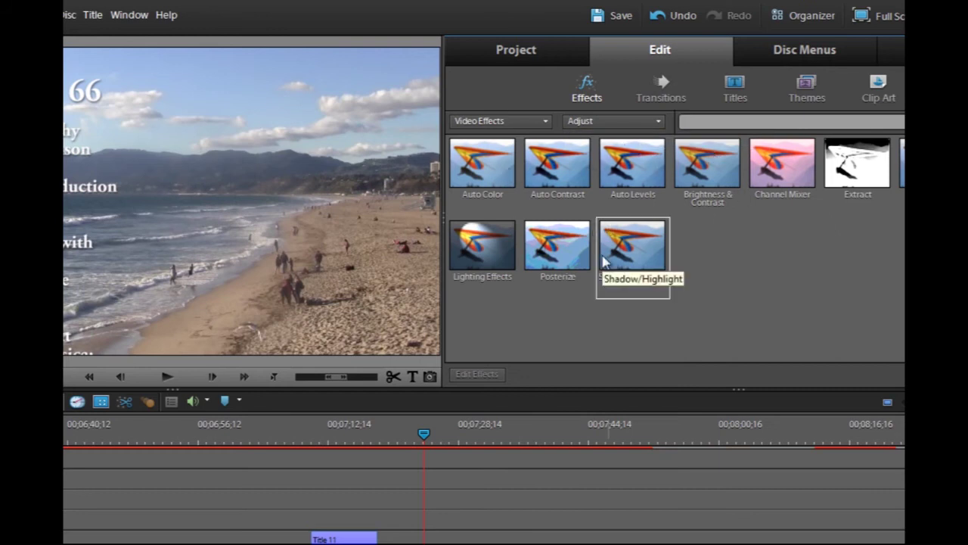
{"action": "left_click", "coordinate": [596, 125]}
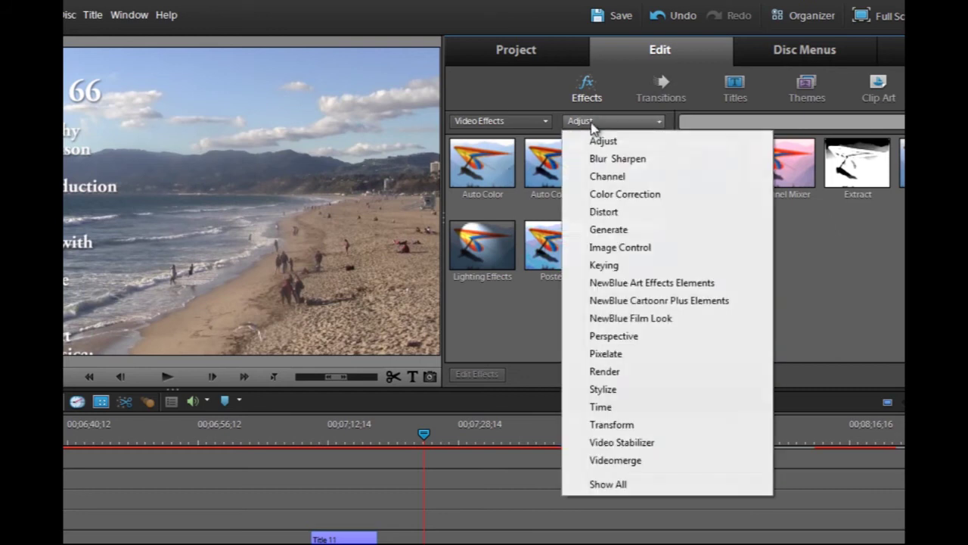
{"action": "left_click", "coordinate": [607, 195]}
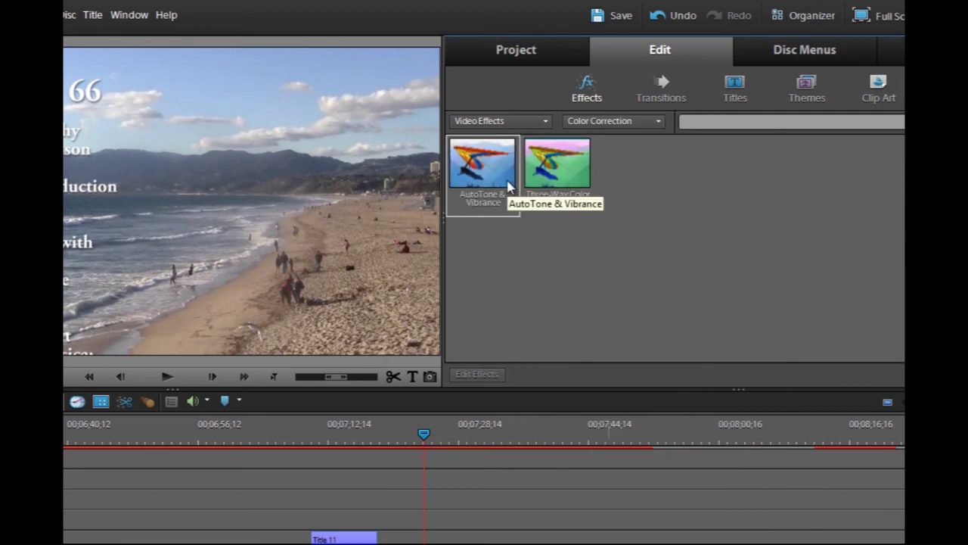
{"action": "left_click", "coordinate": [603, 121]}
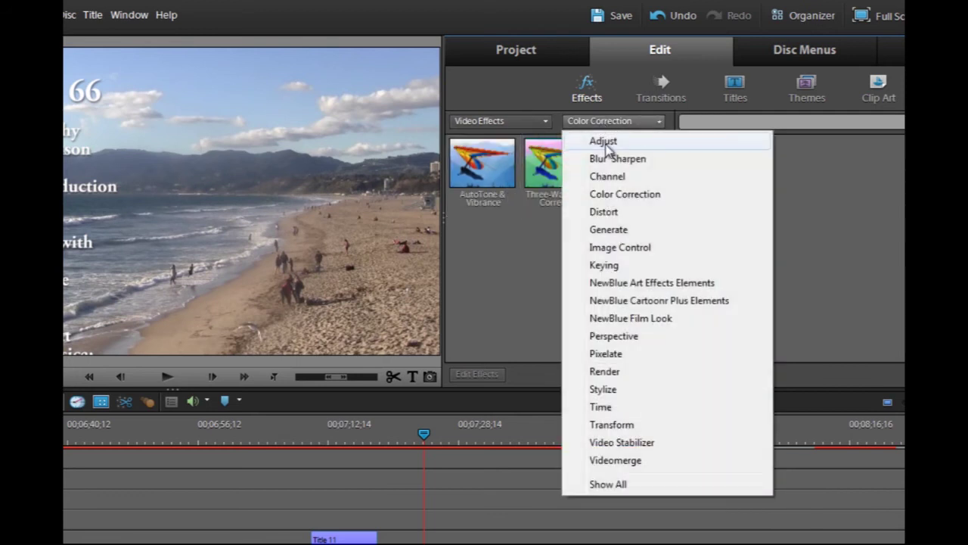
{"action": "left_click", "coordinate": [605, 142]}
{"action": "left_click_drag", "start_coordinate": [637, 170], "coordinate": [166, 201]}
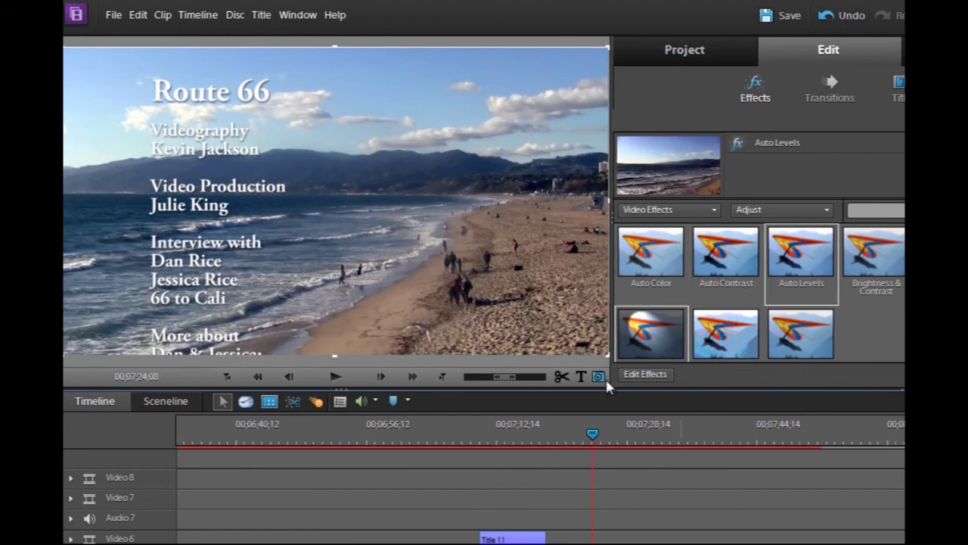
{"action": "left_click", "coordinate": [637, 376]}
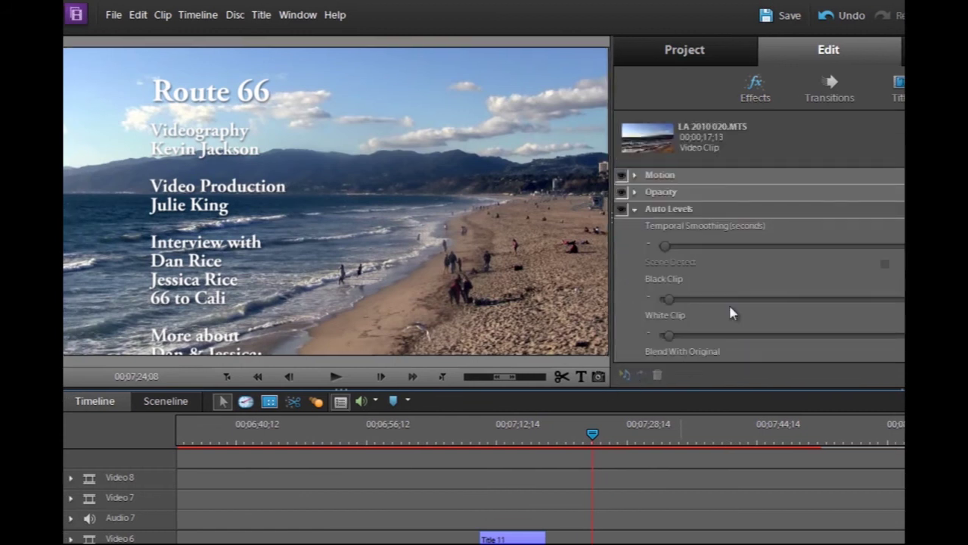
{"action": "left_click", "coordinate": [649, 211]}
{"action": "left_click", "coordinate": [620, 209]}
{"action": "left_click", "coordinate": [620, 210]}
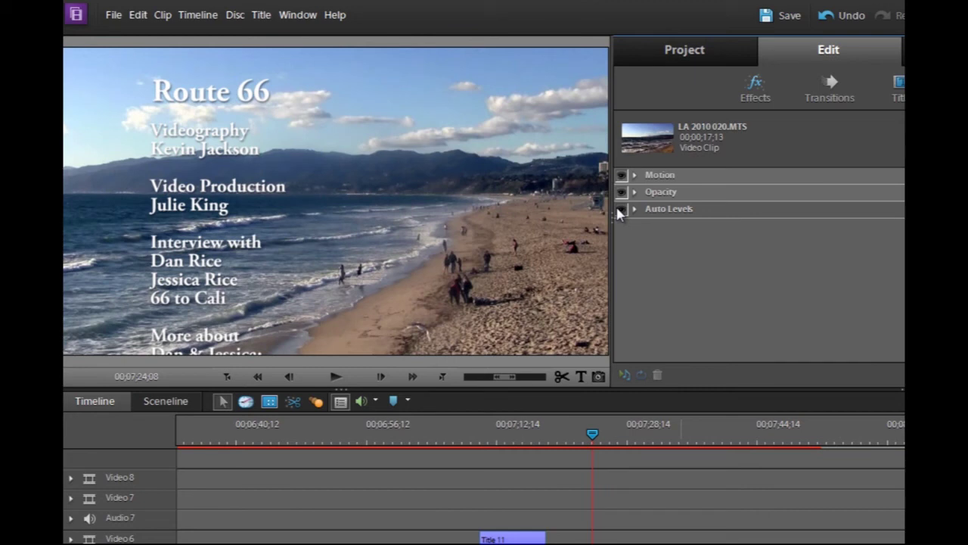
{"action": "left_click", "coordinate": [620, 209]}
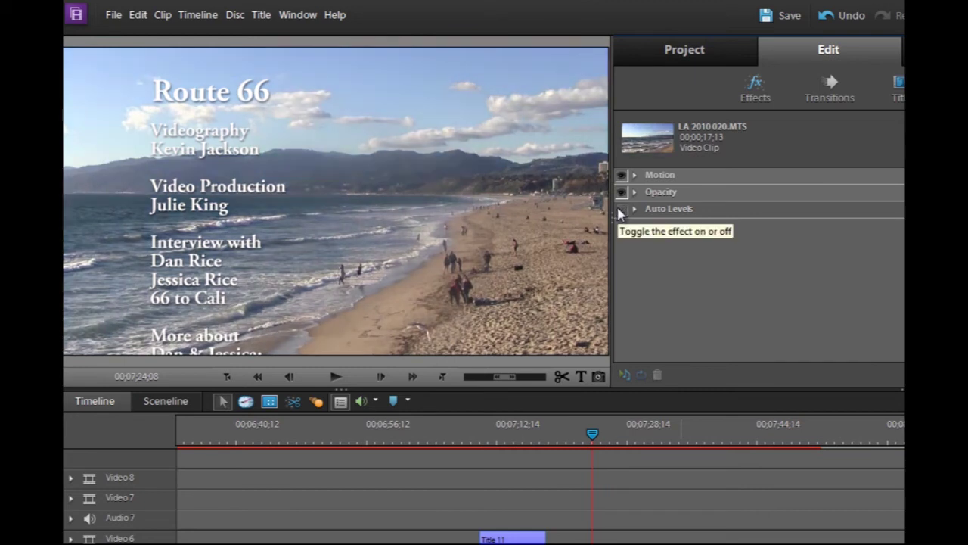
{"action": "left_click", "coordinate": [633, 209]}
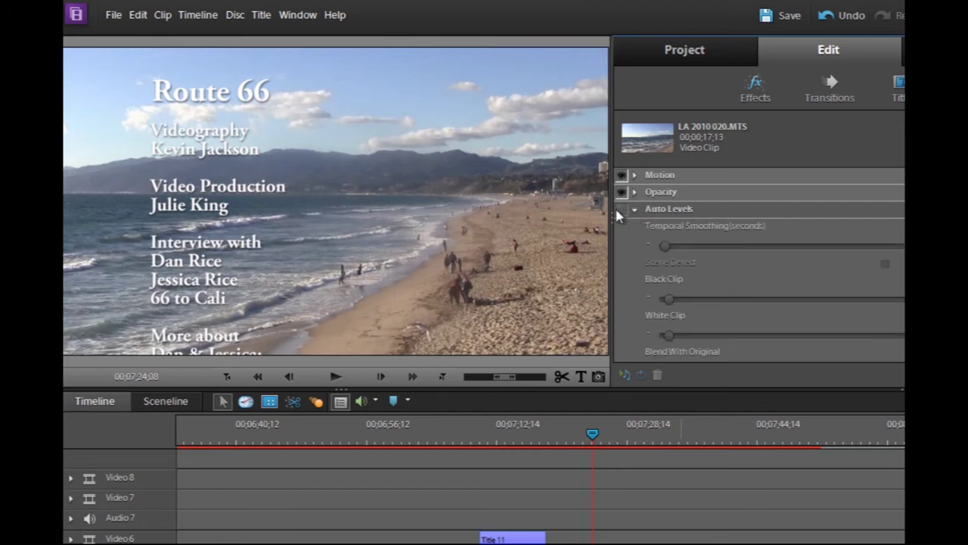
{"action": "left_click", "coordinate": [619, 209]}
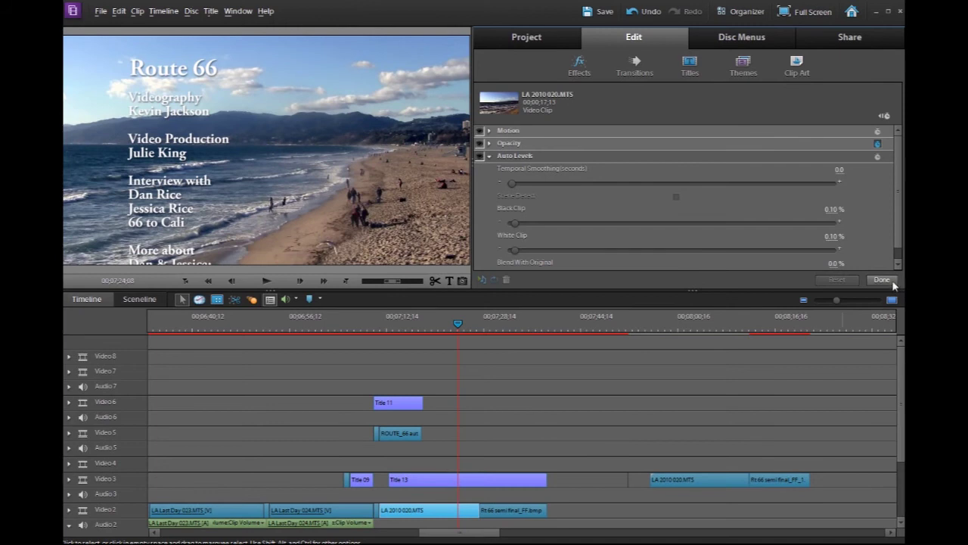
{"action": "left_click", "coordinate": [884, 281]}
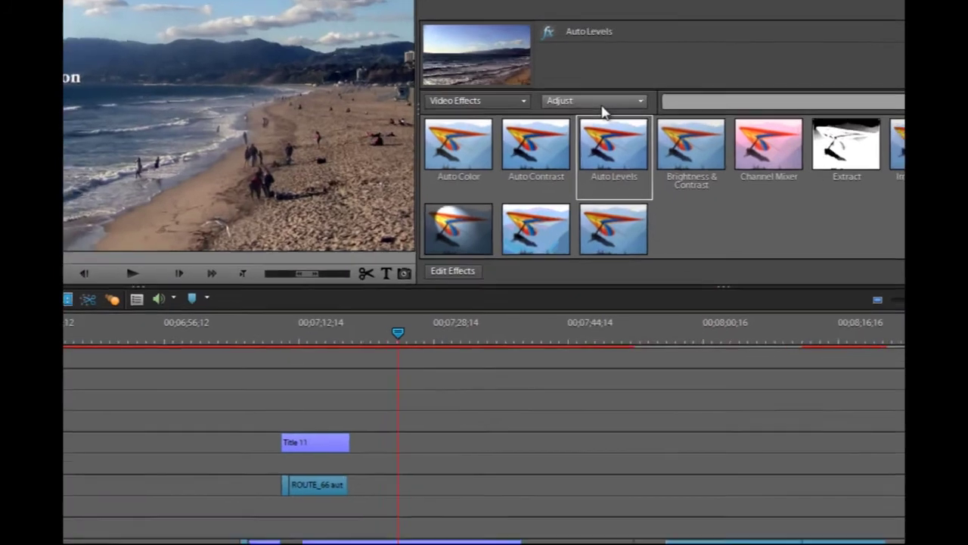
Browse Stylize and audio effects, then open the beach clip's applied effects showing Auto Levels
{"action": "left_click", "coordinate": [602, 150]}
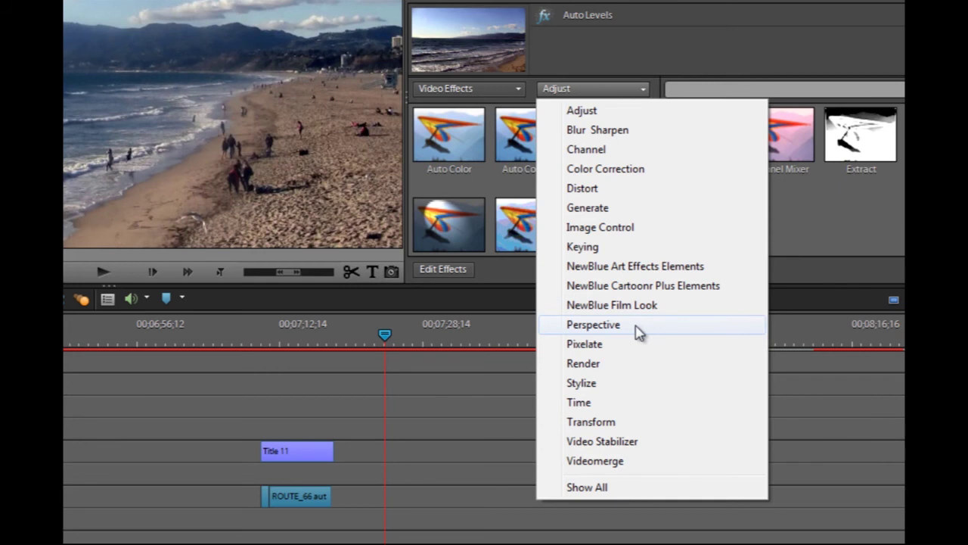
{"action": "left_click", "coordinate": [620, 384]}
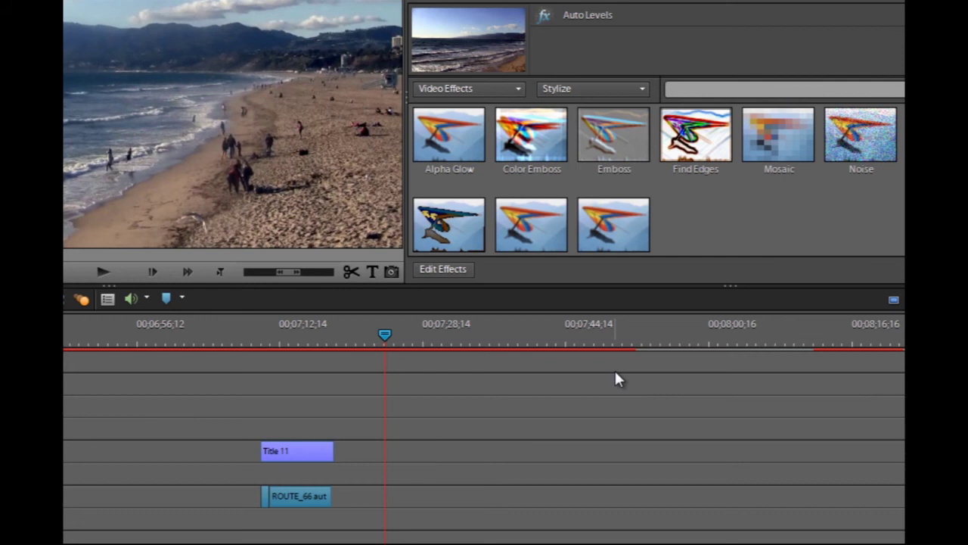
{"action": "left_click", "coordinate": [506, 88]}
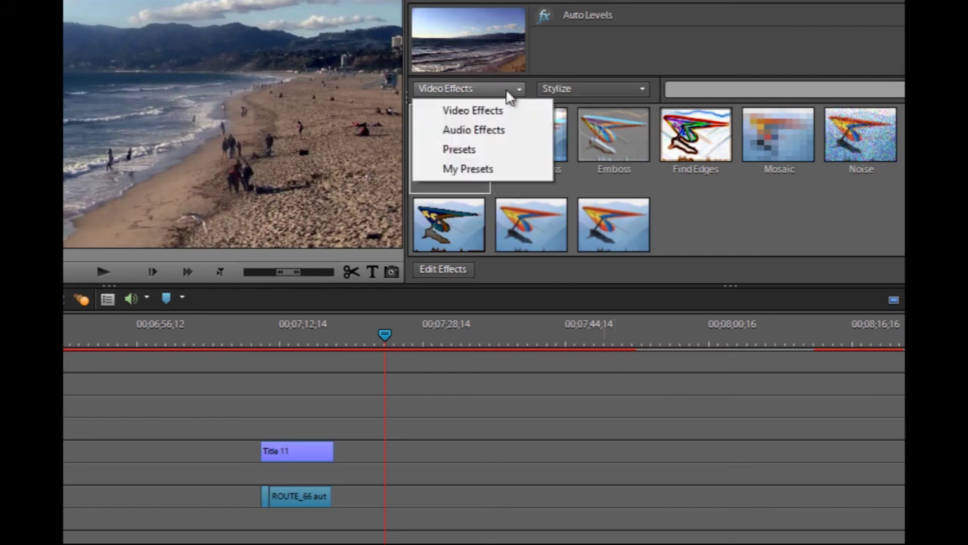
{"action": "left_click", "coordinate": [512, 130]}
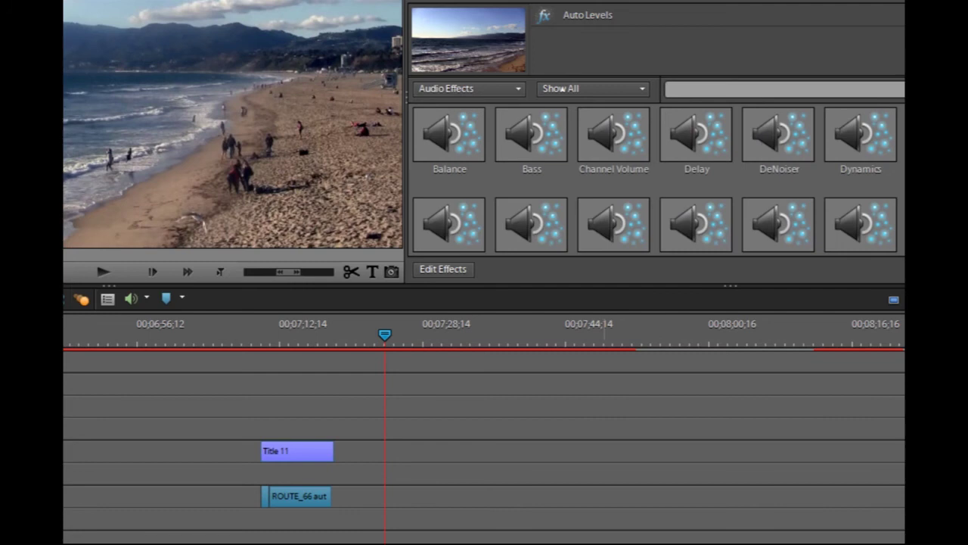
{"action": "scroll", "coordinate": [655, 179], "scroll_direction": "down", "scroll_amount": 5}
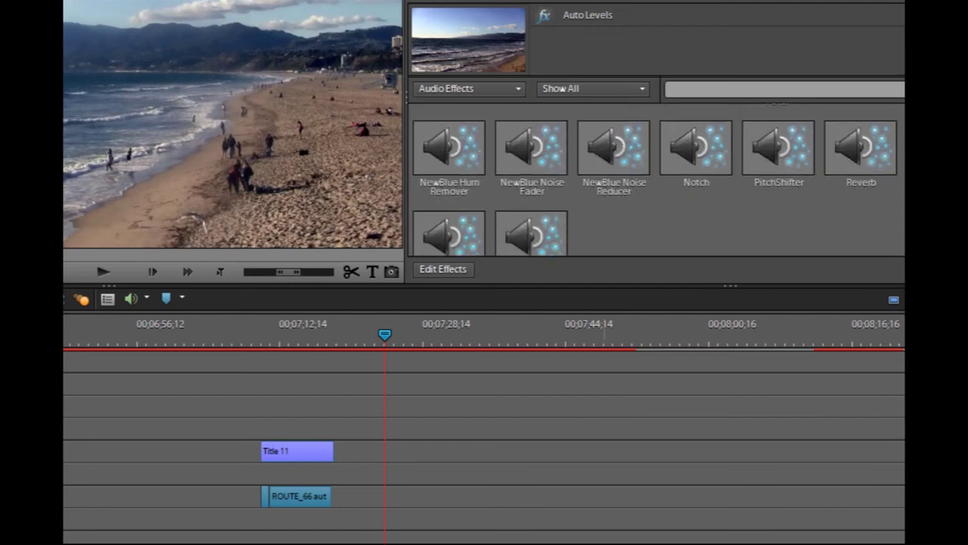
{"action": "scroll", "coordinate": [655, 179], "scroll_direction": "down", "scroll_amount": 1}
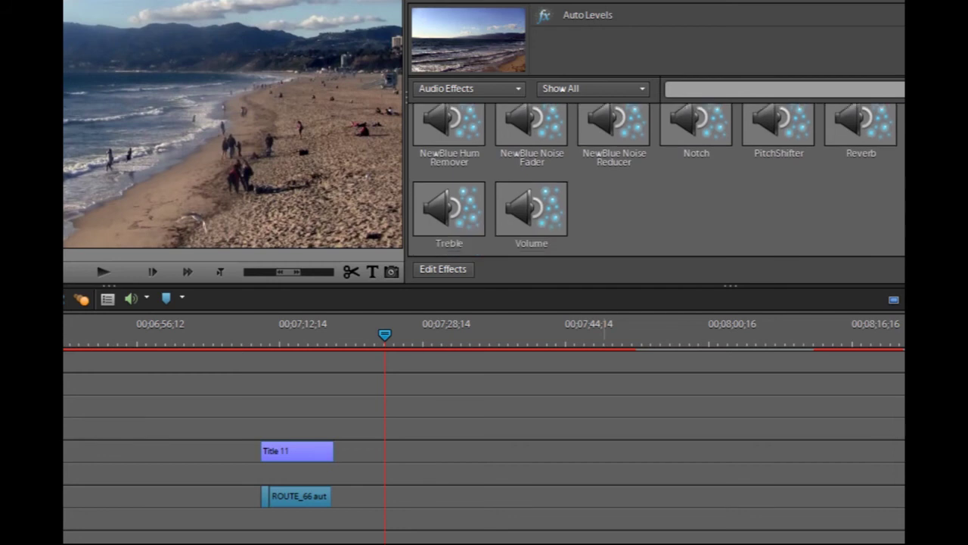
{"action": "scroll", "coordinate": [597, 143], "scroll_direction": "up", "scroll_amount": 5}
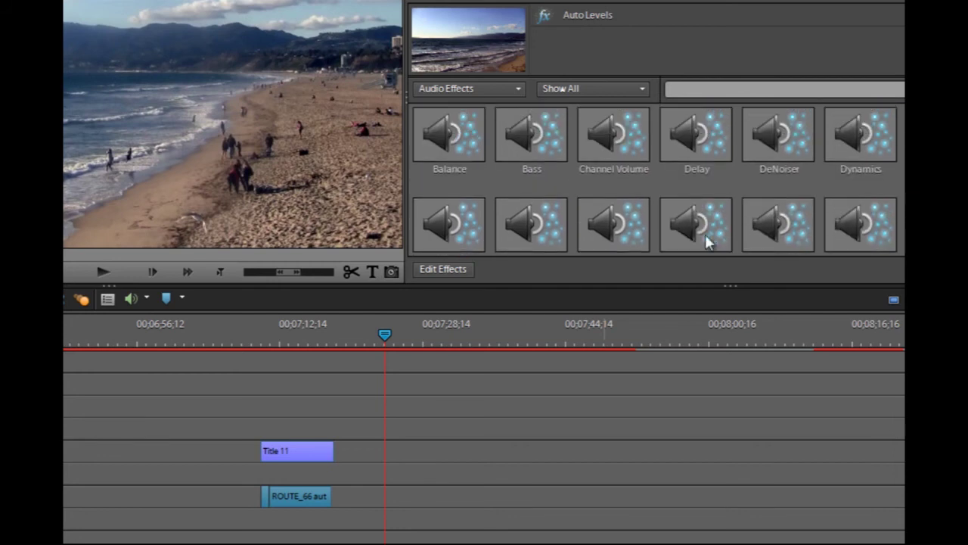
{"action": "left_click", "coordinate": [454, 269]}
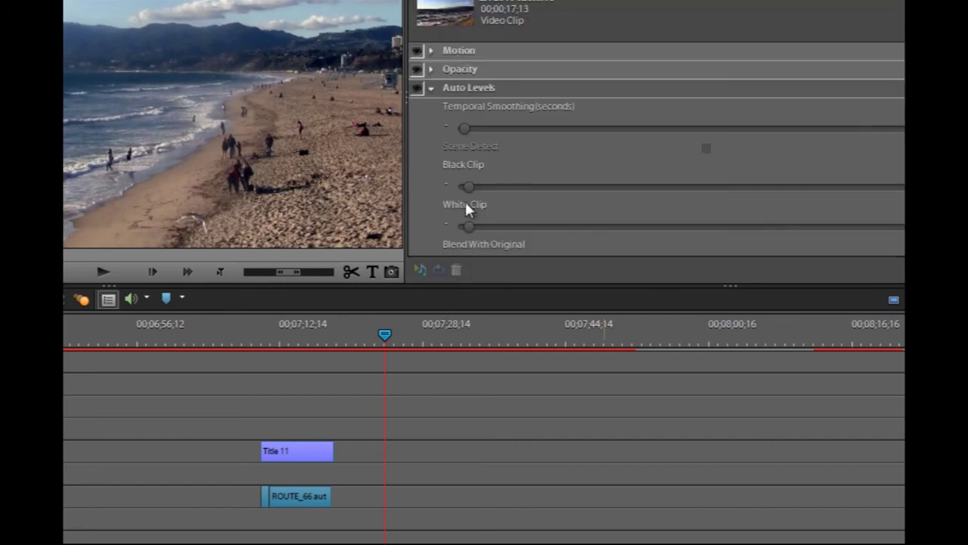
Close the beach clip's effect settings and open the applied effects of LA Last Day 024.MTS
{"action": "left_click", "coordinate": [434, 87]}
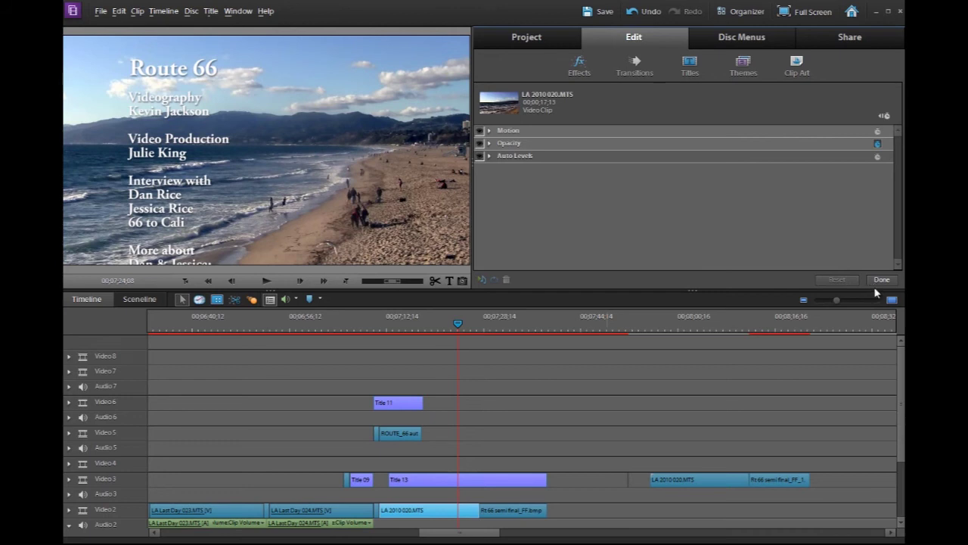
{"action": "left_click", "coordinate": [881, 280]}
{"action": "left_click", "coordinate": [299, 327]}
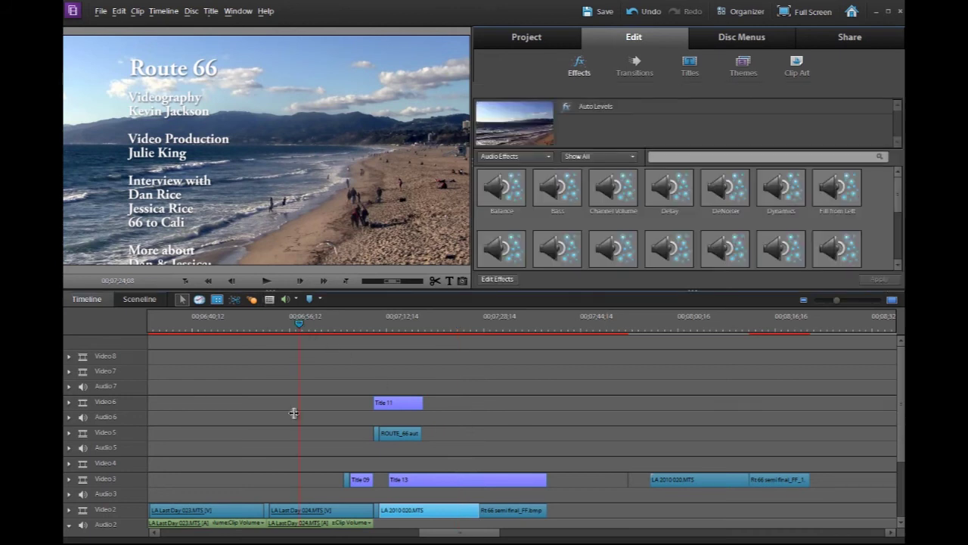
{"action": "left_click", "coordinate": [305, 511]}
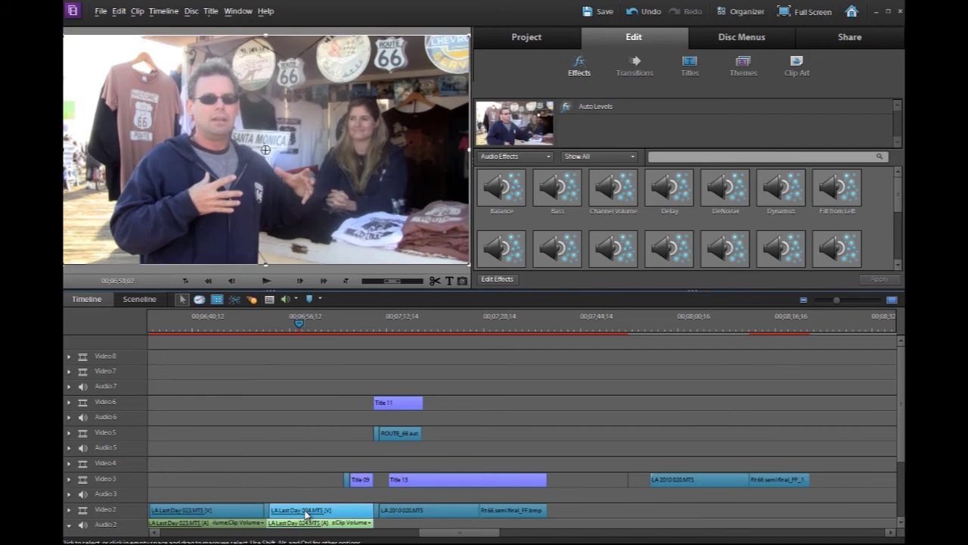
{"action": "left_click", "coordinate": [497, 278]}
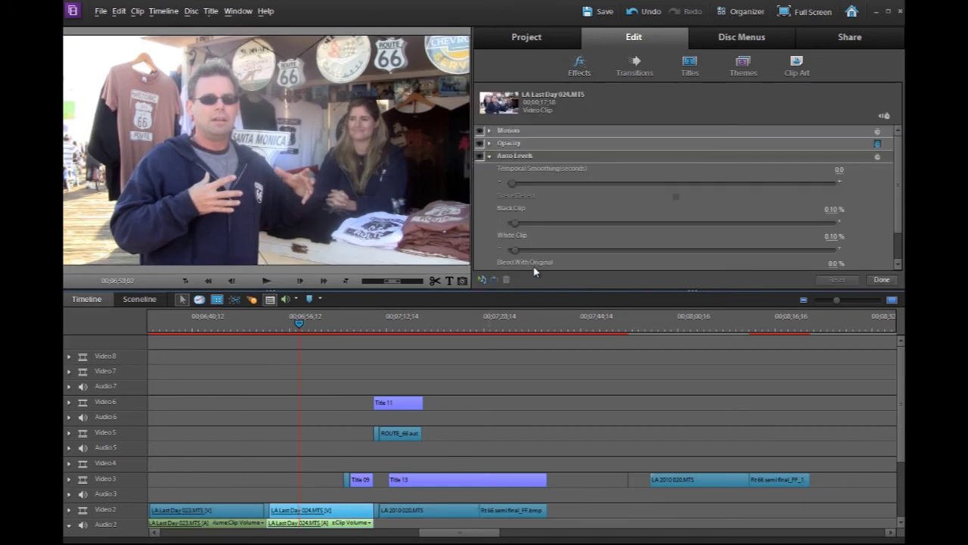
Inspect its Auto Levels and Volume settings, then set the playhead to 00;07;15;05
{"action": "left_click", "coordinate": [511, 155]}
{"action": "left_click", "coordinate": [509, 168]}
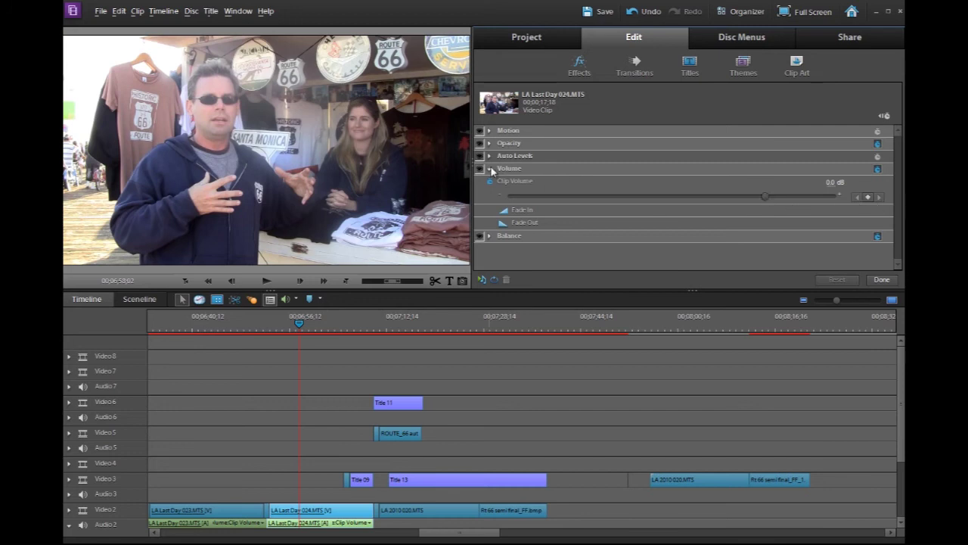
{"action": "left_click", "coordinate": [490, 168]}
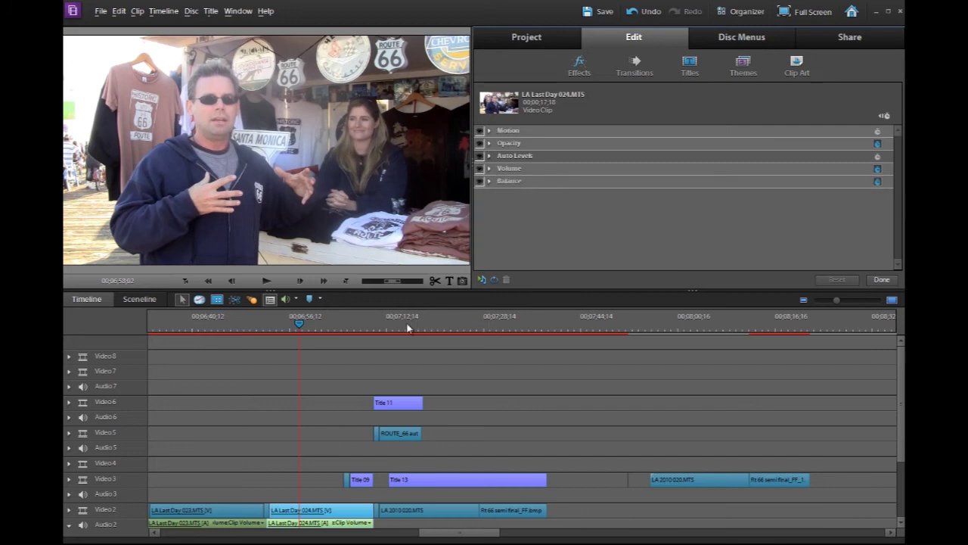
{"action": "left_click", "coordinate": [399, 323]}
{"action": "left_click", "coordinate": [403, 323]}
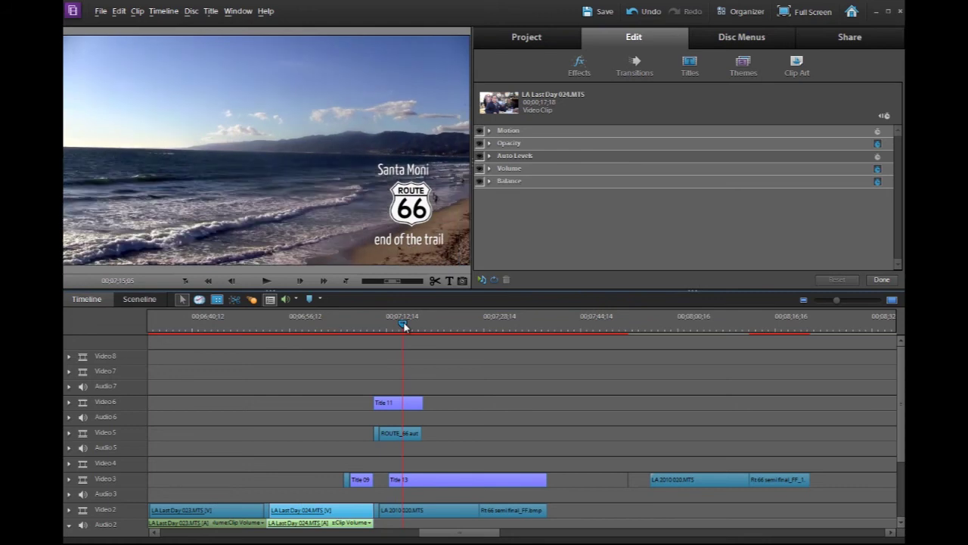
Lower the ROUTE_66 logo image's opacity to 47% so it's semi-transparent
{"action": "left_click", "coordinate": [412, 435]}
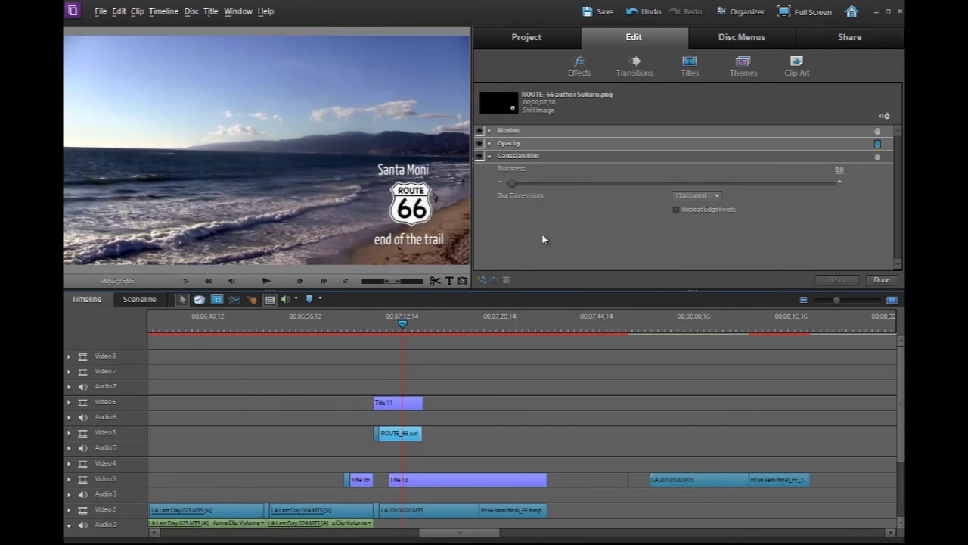
{"action": "left_click", "coordinate": [490, 143]}
{"action": "left_click_drag", "start_coordinate": [835, 171], "coordinate": [661, 167]}
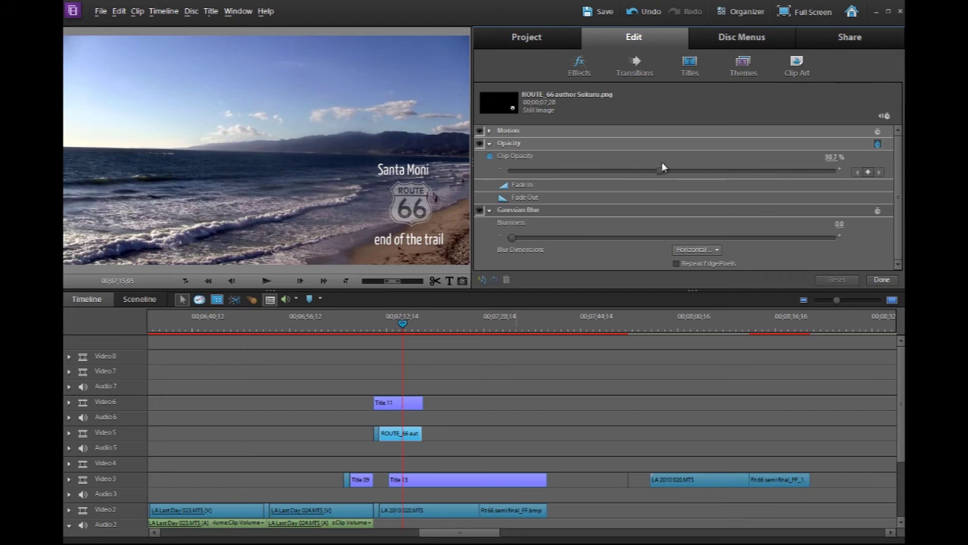
Close the logo's effect settings and play back the title section from just before it
{"action": "left_click", "coordinate": [882, 279]}
{"action": "left_click", "coordinate": [391, 329]}
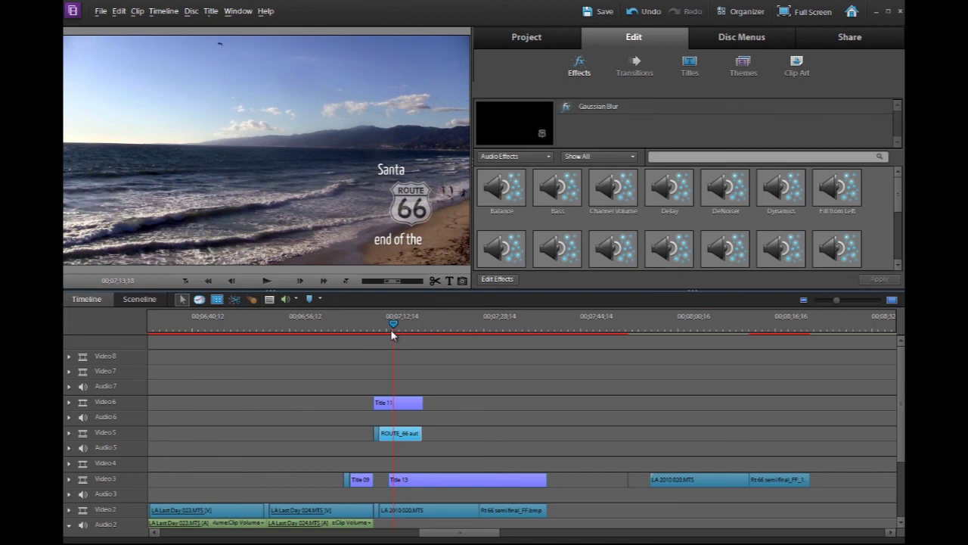
{"action": "key", "text": "space"}
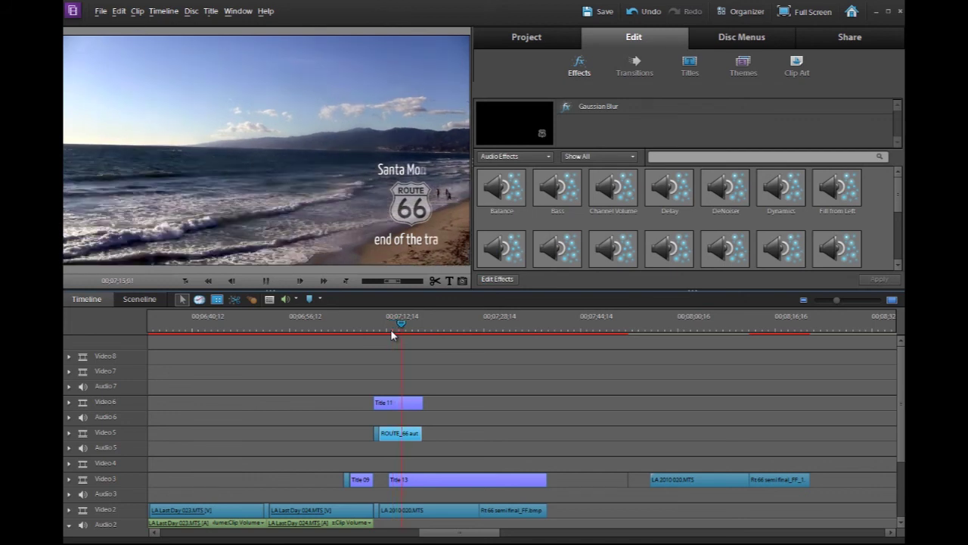
Place a second Understand.mp3 clip on Audio 1 around 00;08;00, after the first song clip
{"action": "left_click", "coordinate": [526, 36]}
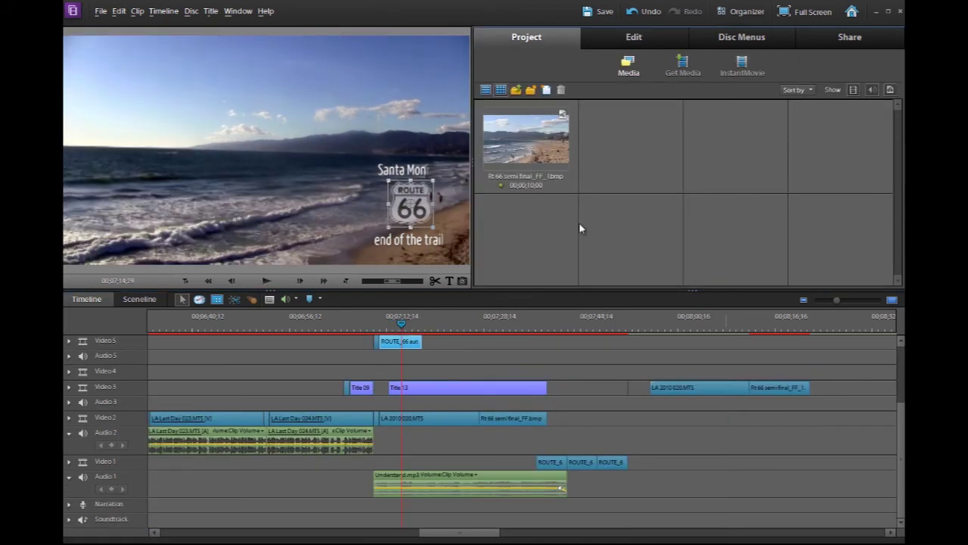
{"action": "left_click", "coordinate": [517, 90]}
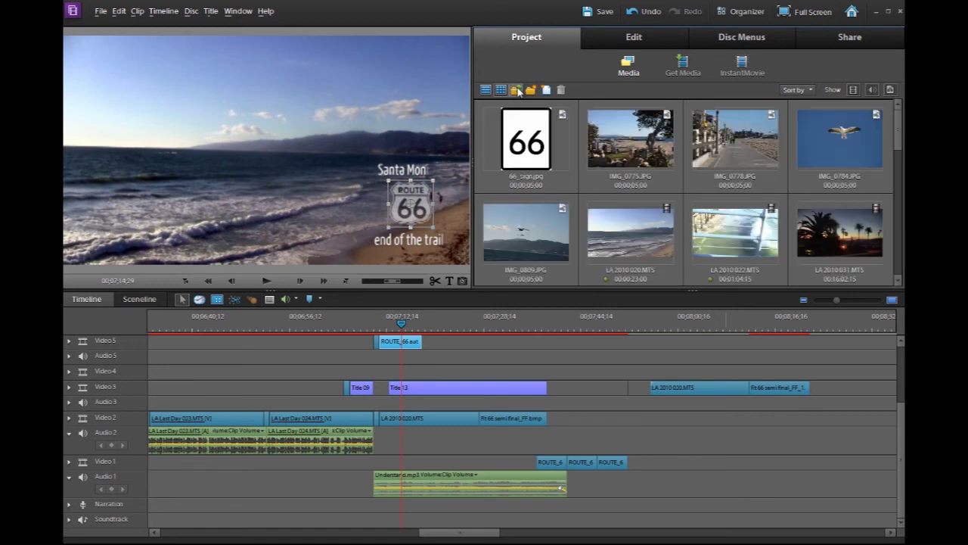
{"action": "scroll", "coordinate": [897, 155], "scroll_direction": "down", "scroll_amount": 6}
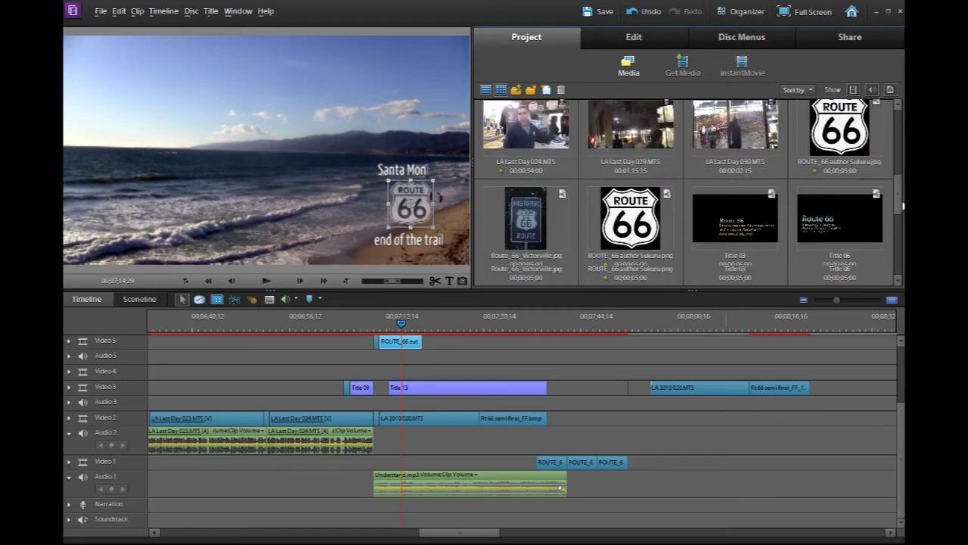
{"action": "scroll", "coordinate": [526, 208], "scroll_direction": "up", "scroll_amount": 3}
{"action": "scroll", "coordinate": [526, 208], "scroll_direction": "down", "scroll_amount": 2}
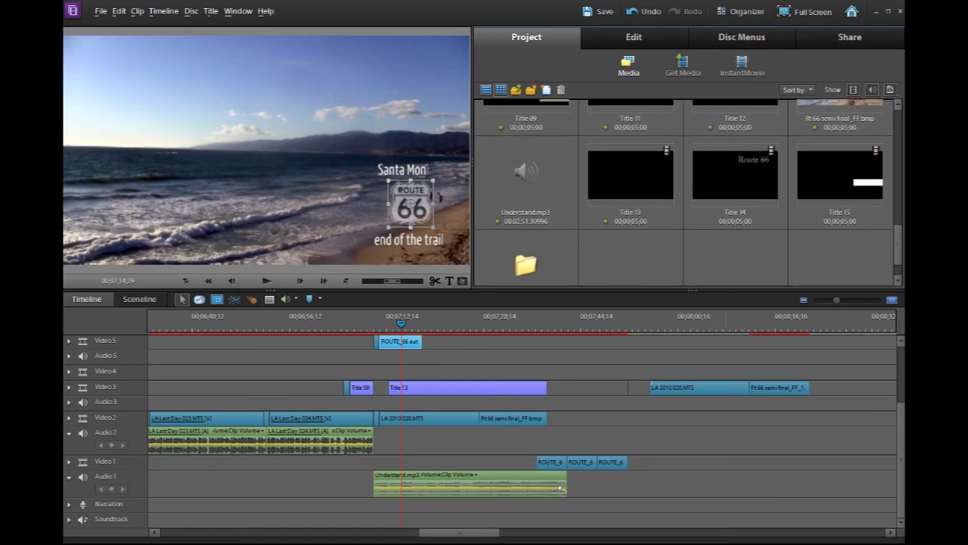
{"action": "left_click", "coordinate": [526, 208]}
{"action": "left_click_drag", "start_coordinate": [522, 194], "coordinate": [661, 491]}
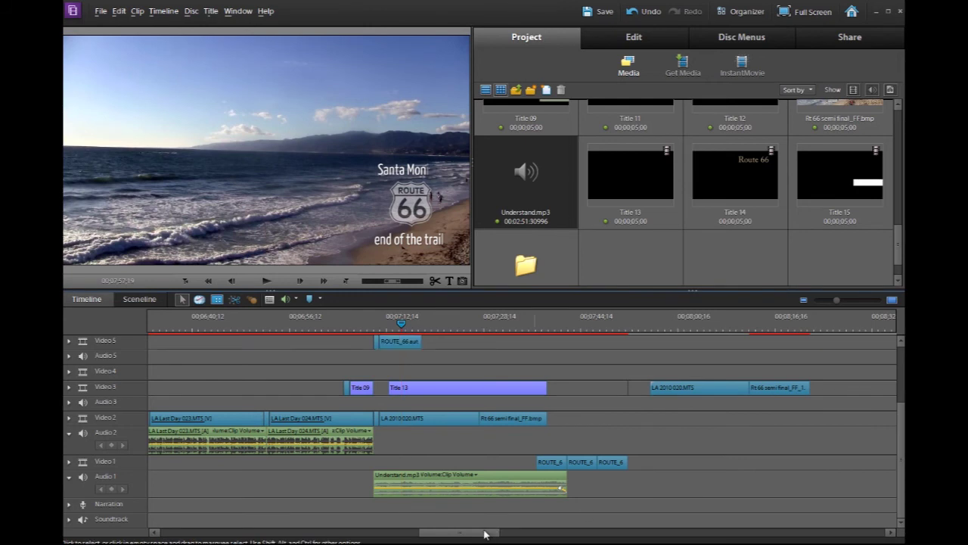
{"action": "left_click_drag", "start_coordinate": [664, 492], "coordinate": [663, 492]}
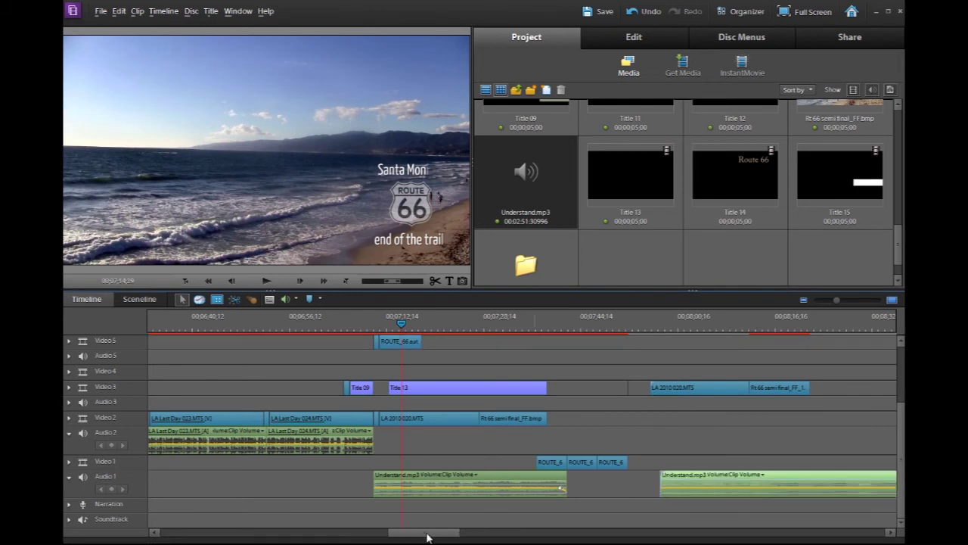
{"action": "left_click_drag", "start_coordinate": [427, 537], "coordinate": [467, 536]}
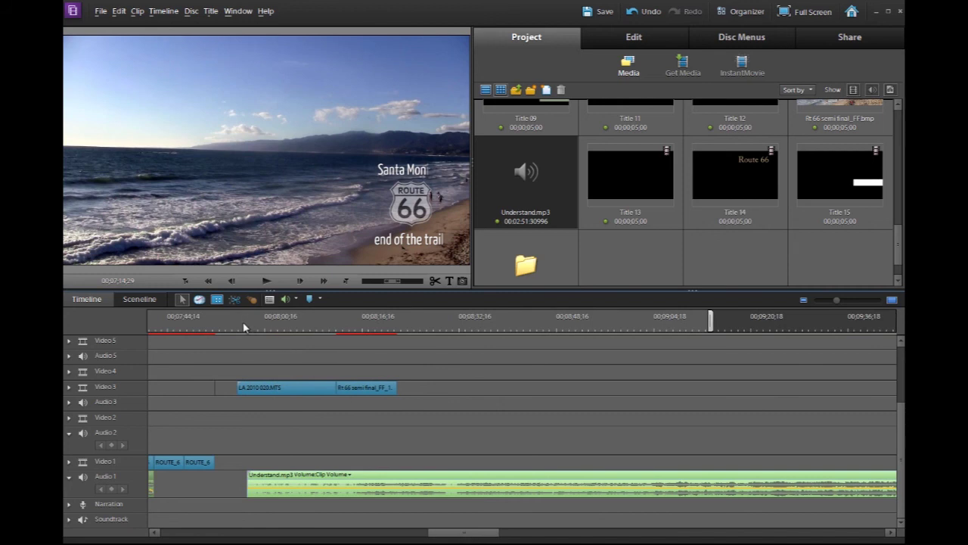
Split the second song clip at about 9:04 and 9:33 and delete the outer pieces
{"action": "left_click_drag", "start_coordinate": [243, 325], "coordinate": [652, 357]}
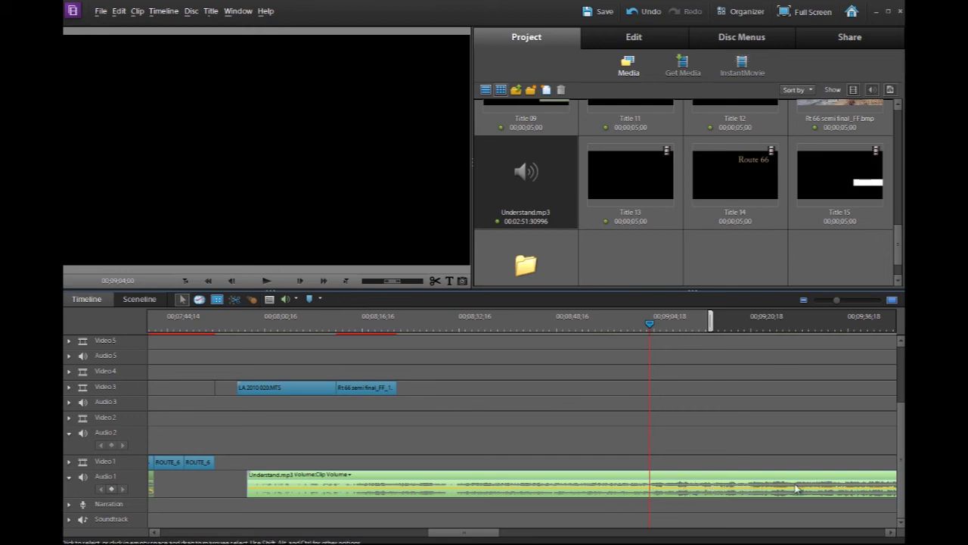
{"action": "left_click", "coordinate": [434, 281]}
{"action": "left_click_drag", "start_coordinate": [647, 322], "coordinate": [852, 364]}
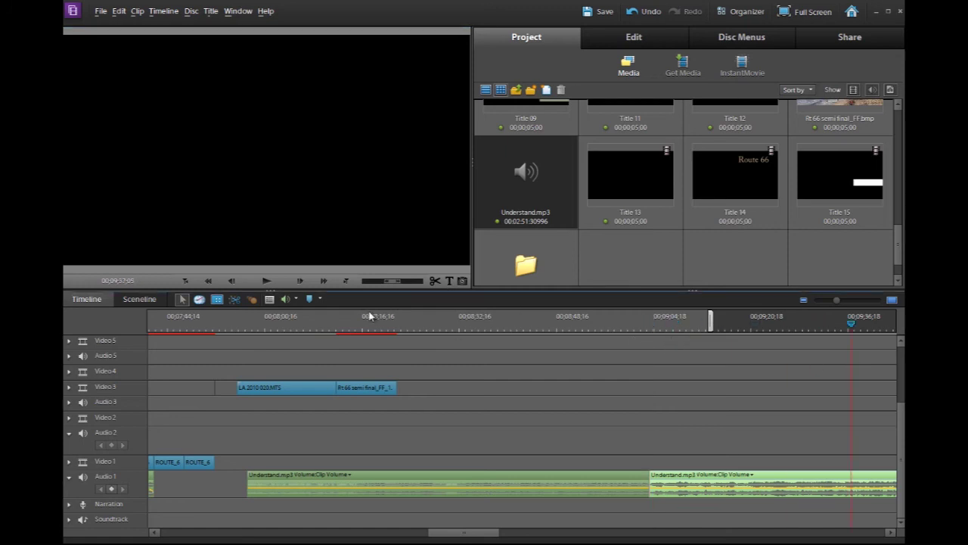
{"action": "left_click", "coordinate": [435, 281]}
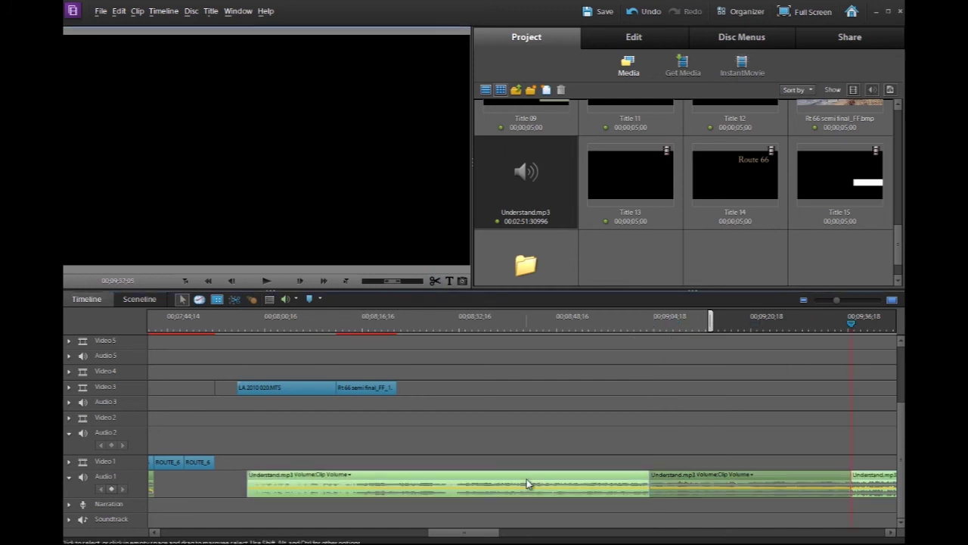
{"action": "key", "text": "Delete"}
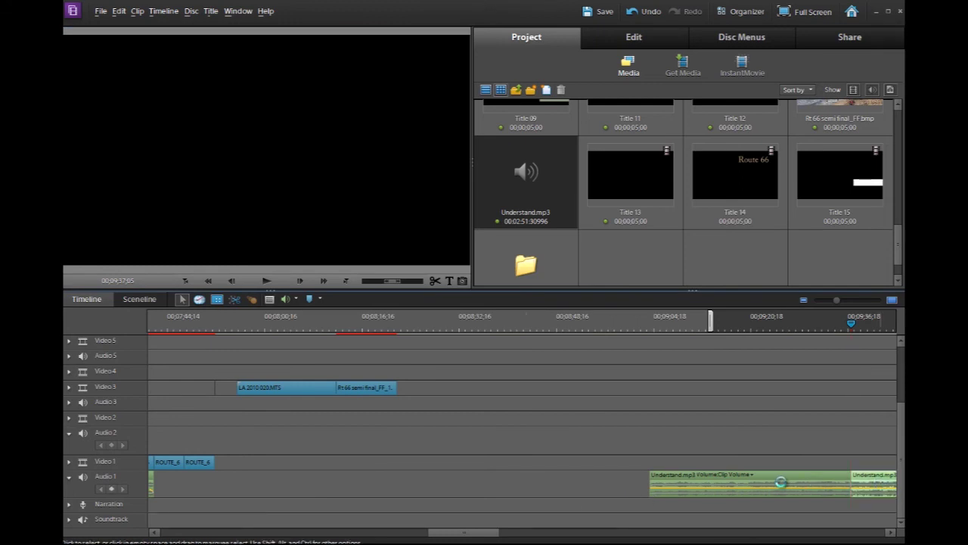
{"action": "key", "text": "Delete"}
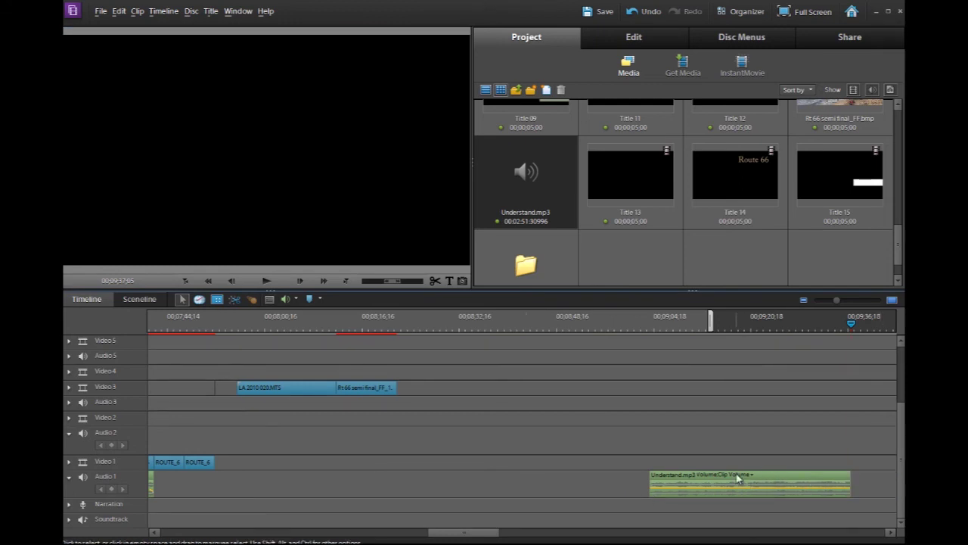
Lengthen the remaining excerpt about four seconds at the end and seven seconds earlier at the start
{"action": "left_click", "coordinate": [737, 475]}
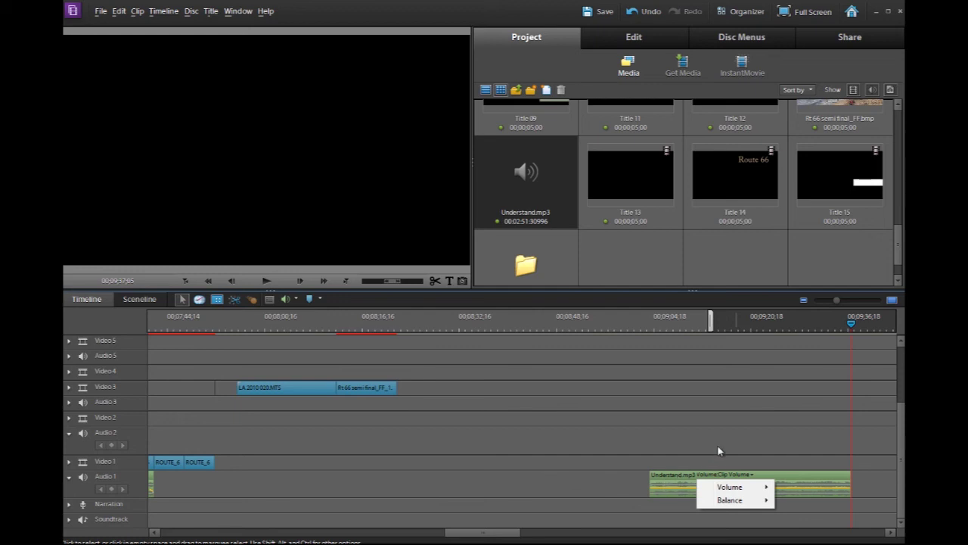
{"action": "left_click", "coordinate": [795, 480]}
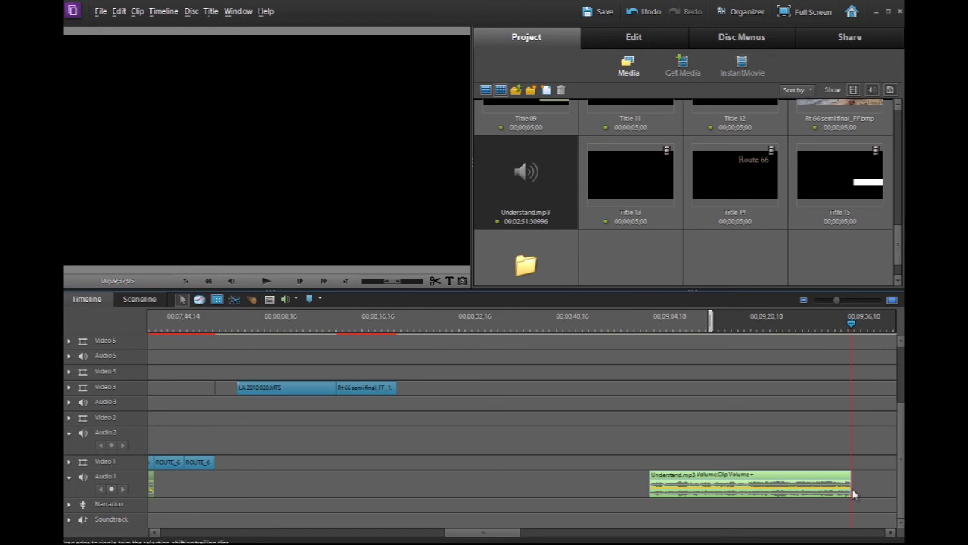
{"action": "left_click_drag", "start_coordinate": [852, 490], "coordinate": [879, 488]}
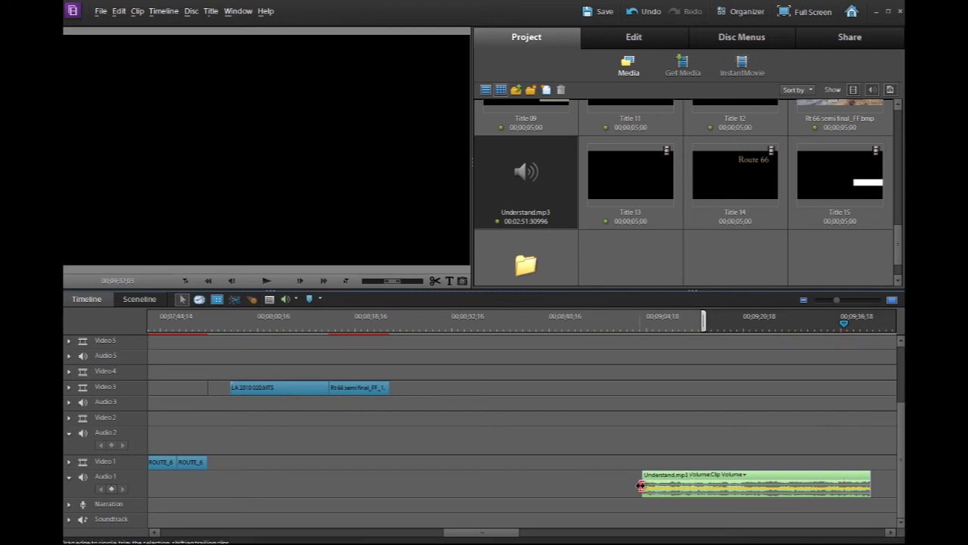
{"action": "left_click_drag", "start_coordinate": [642, 482], "coordinate": [596, 482]}
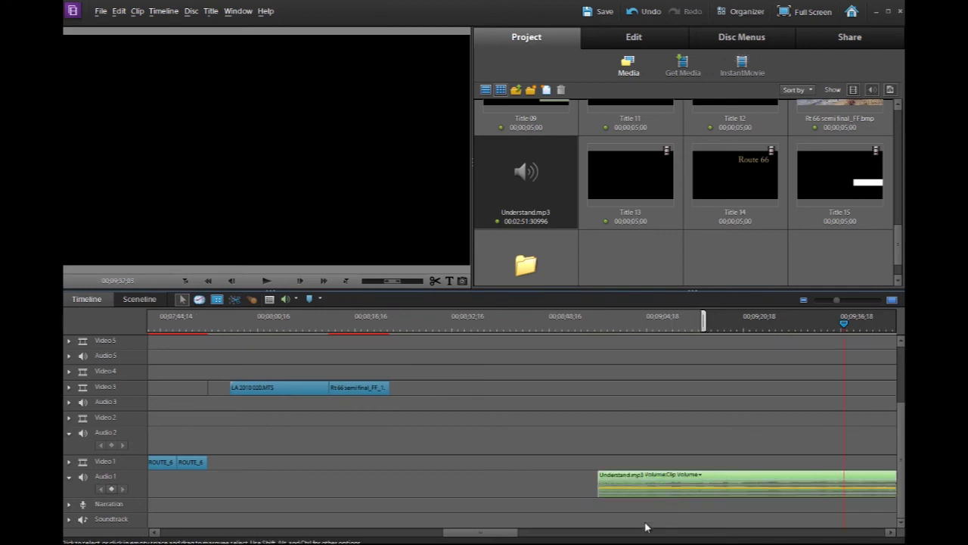
Move the 'Owner, 66 to Cali' title down-left into the lower third and enlarge its text
{"action": "left_click", "coordinate": [545, 536]}
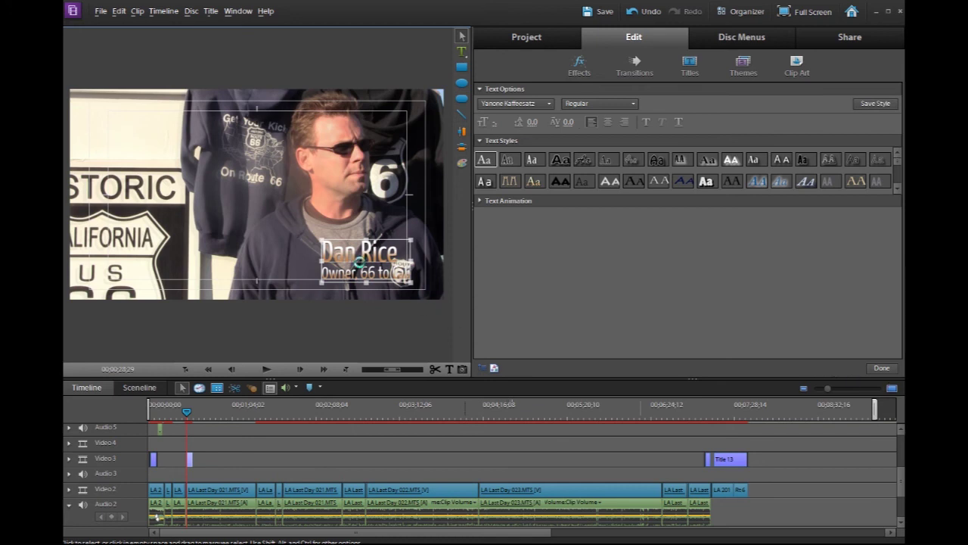
{"action": "left_click_drag", "start_coordinate": [361, 267], "coordinate": [326, 276]}
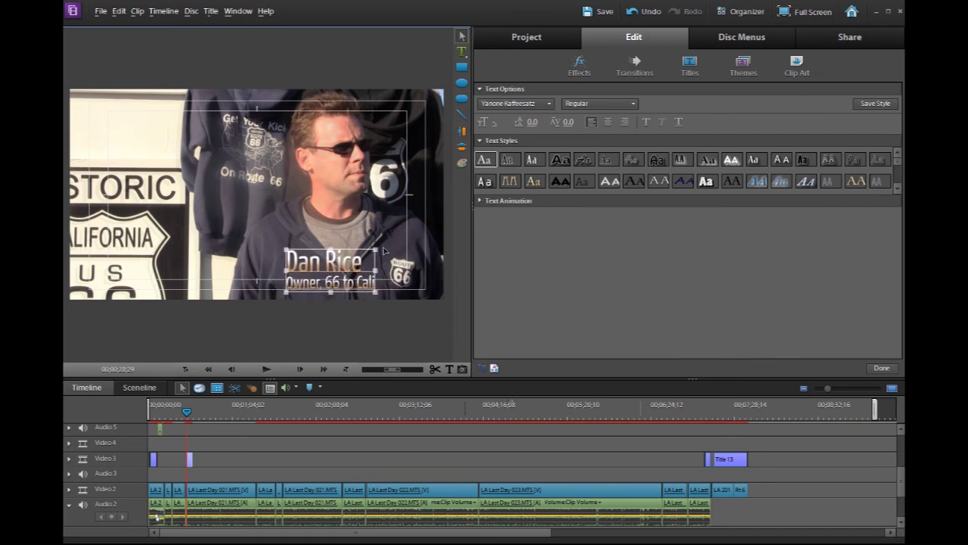
{"action": "left_click_drag", "start_coordinate": [375, 251], "coordinate": [397, 230]}
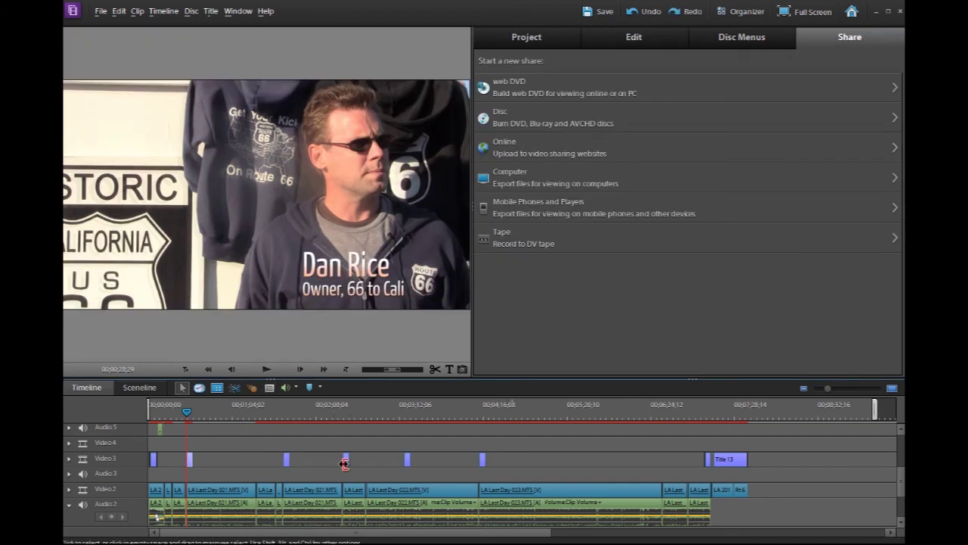
Copy the 'Owner, 66 to Cali' name title clip on Video 3
{"action": "left_click", "coordinate": [538, 43]}
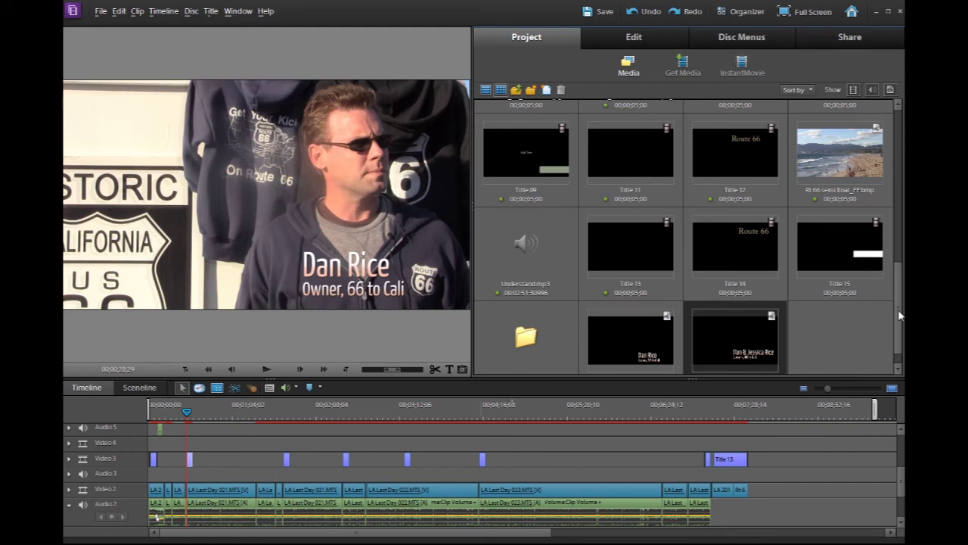
{"action": "left_click_drag", "start_coordinate": [900, 315], "coordinate": [900, 336]}
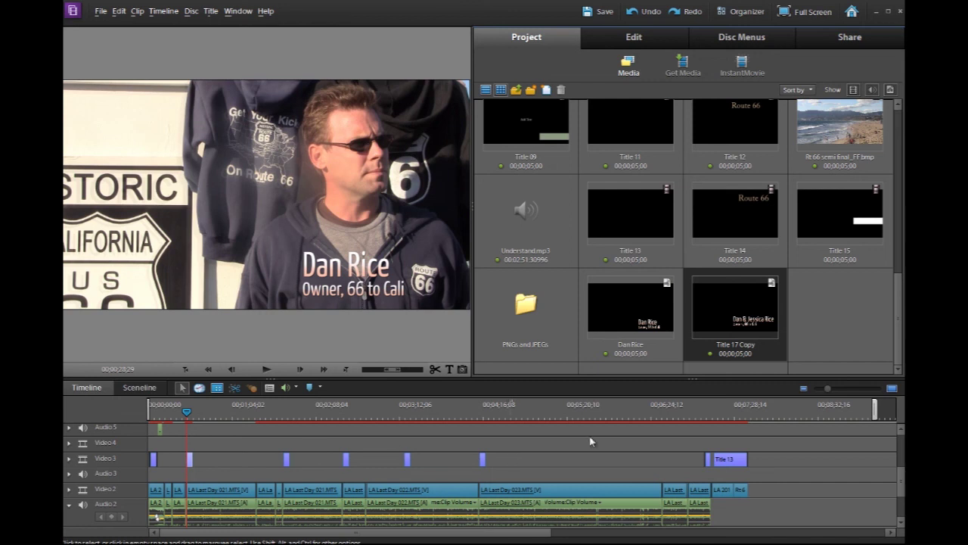
{"action": "right_click", "coordinate": [191, 465]}
{"action": "left_click", "coordinate": [220, 57]}
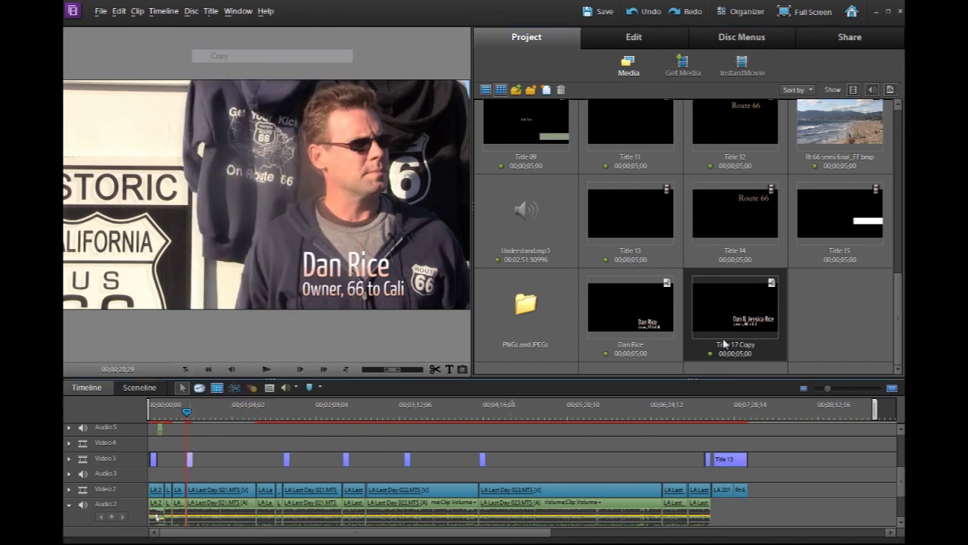
Paste the title copy on Video 3 over a later interview shot
{"action": "left_click", "coordinate": [785, 415]}
{"action": "right_click", "coordinate": [785, 414]}
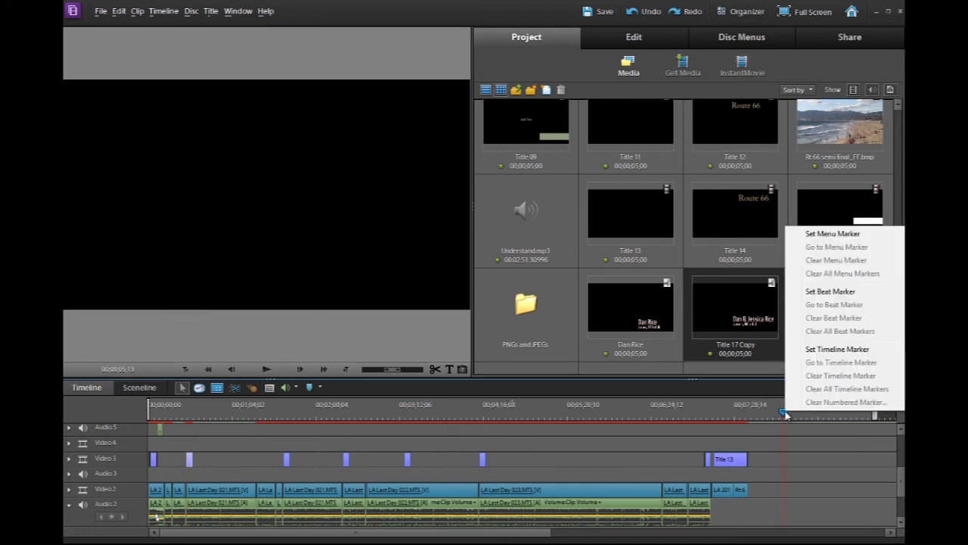
{"action": "key", "text": "Escape"}
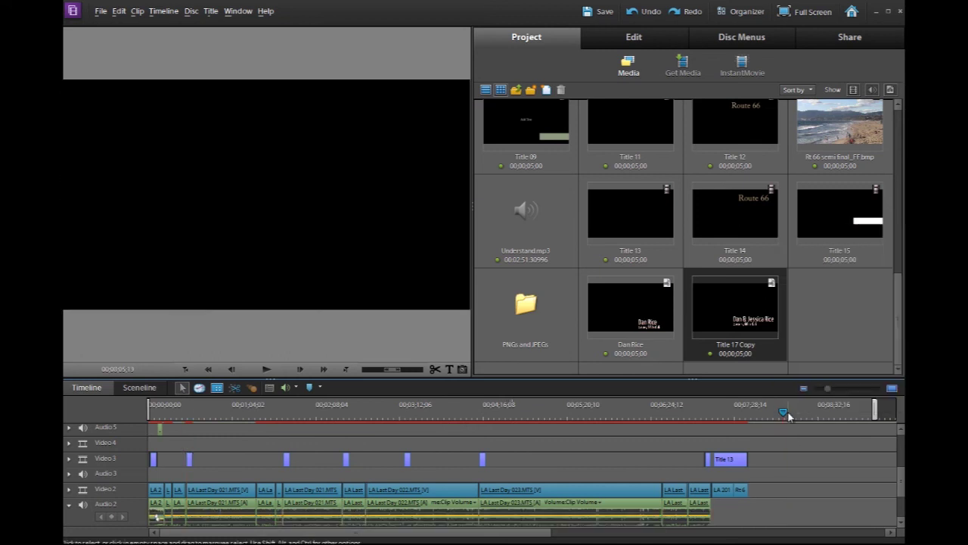
{"action": "key", "text": "ctrl+v"}
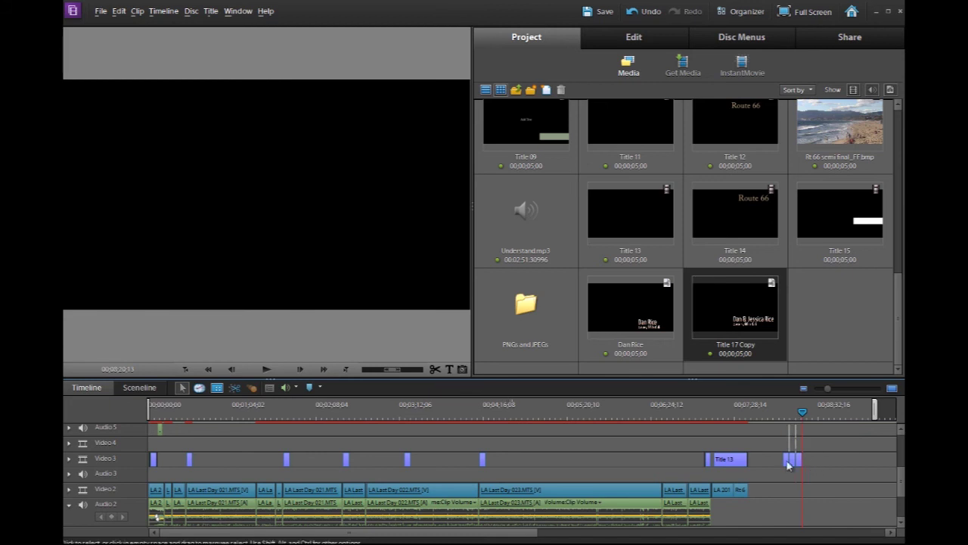
{"action": "left_click", "coordinate": [797, 463]}
{"action": "left_click", "coordinate": [703, 415]}
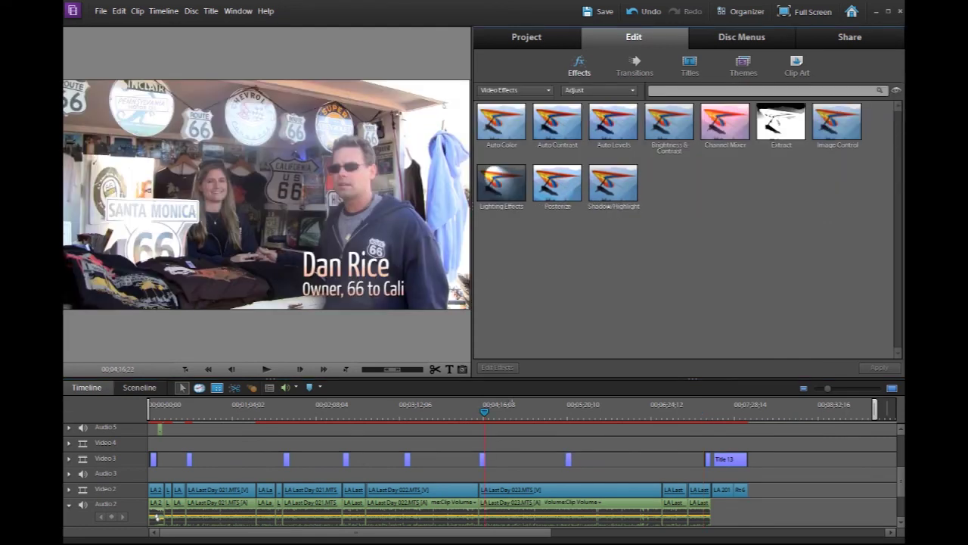
{"action": "double_click", "coordinate": [369, 272]}
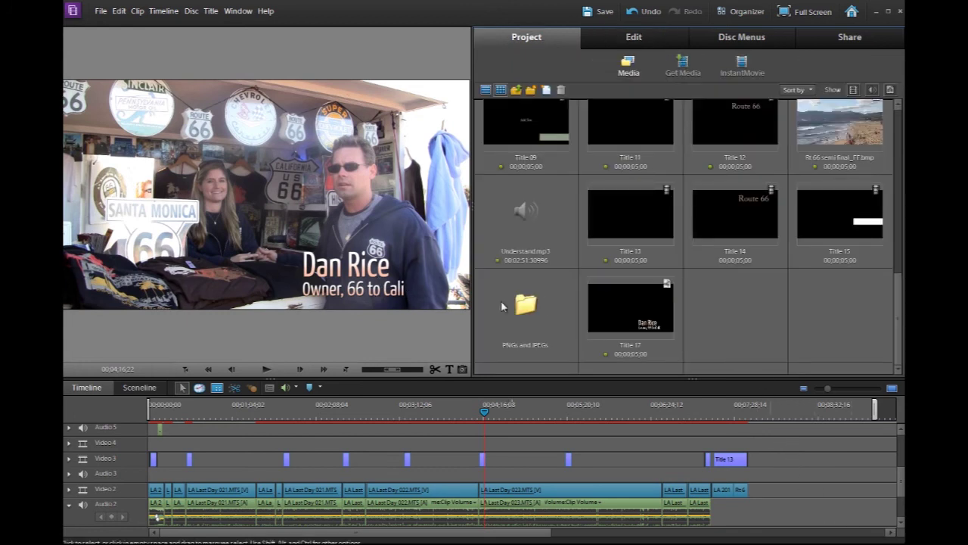
Duplicate Title 17 in the project media and rename it to the interviewee's name
{"action": "left_click", "coordinate": [637, 313]}
{"action": "right_click", "coordinate": [636, 313]}
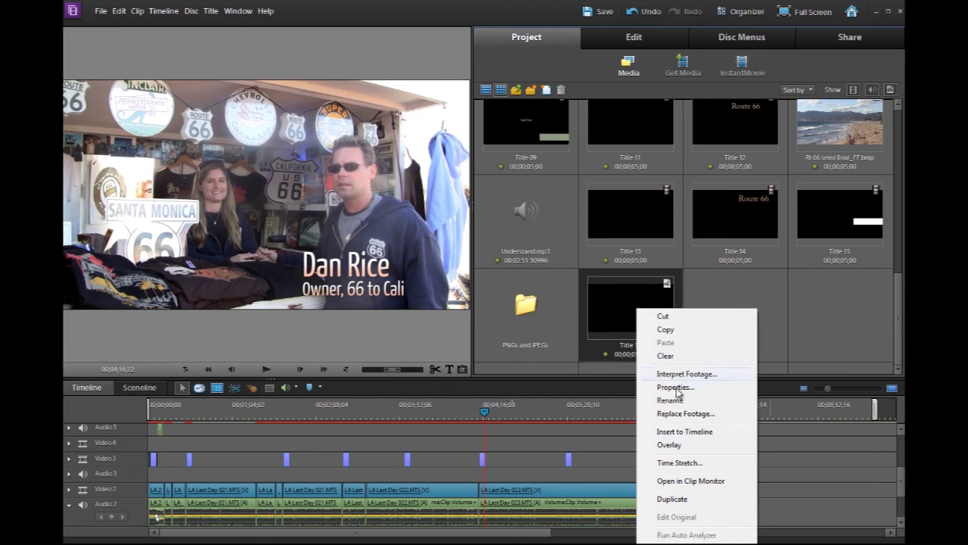
{"action": "left_click", "coordinate": [671, 499]}
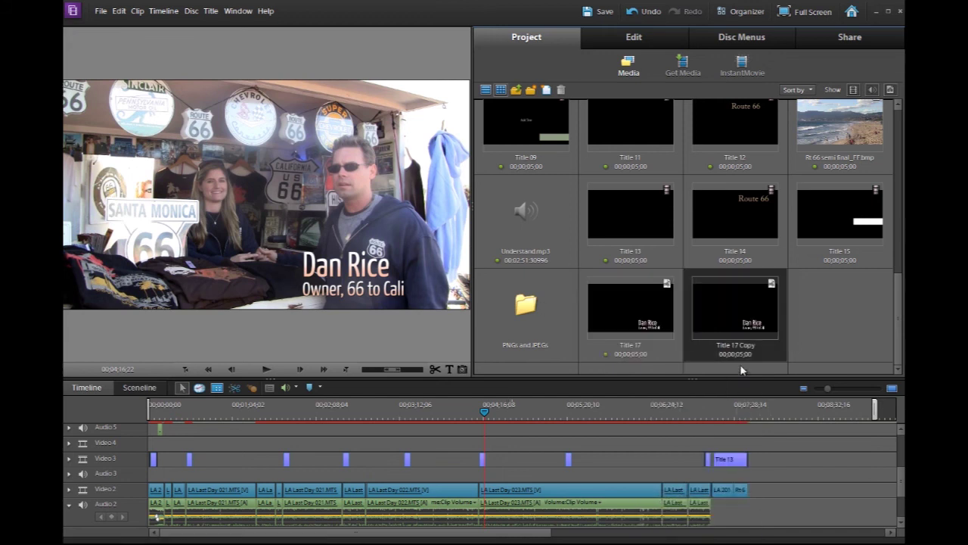
{"action": "double_click", "coordinate": [634, 345]}
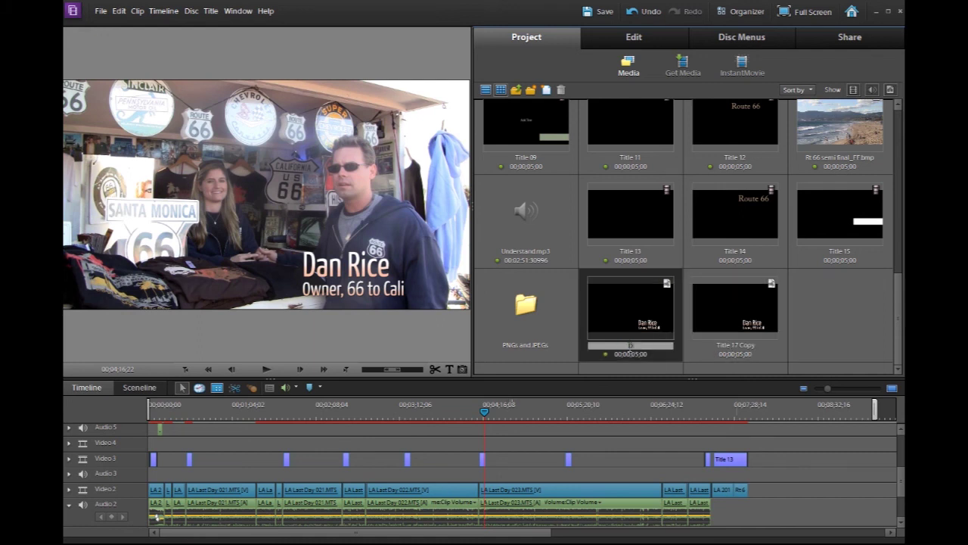
{"action": "left_click", "coordinate": [648, 342]}
{"action": "key", "text": "BackSpace"}
{"action": "key", "text": "BackSpace"}
{"action": "type", "text": "e"}
Place Title 17 Copy on Video 3 near the end of the timeline
{"action": "double_click", "coordinate": [740, 327]}
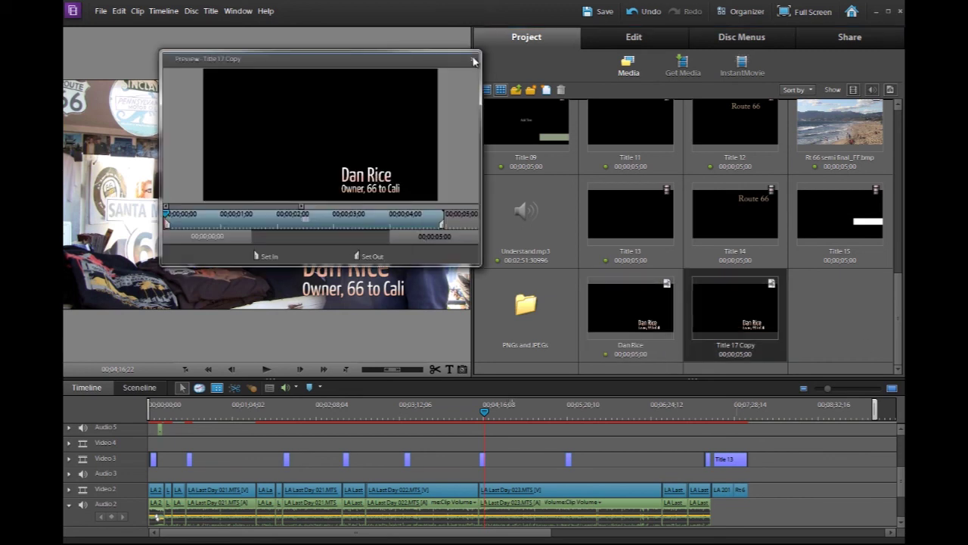
{"action": "left_click", "coordinate": [474, 61]}
{"action": "left_click_drag", "start_coordinate": [729, 321], "coordinate": [770, 458]}
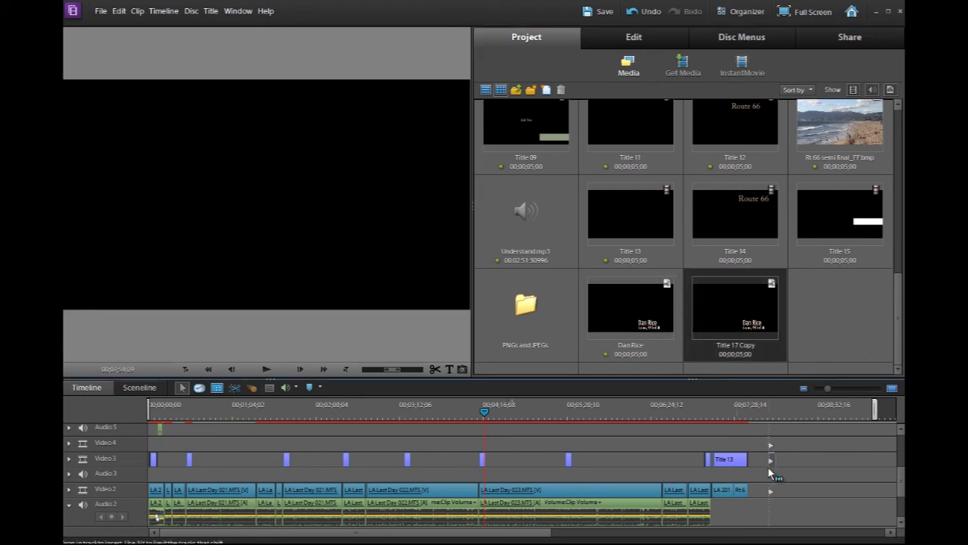
{"action": "left_click", "coordinate": [771, 414]}
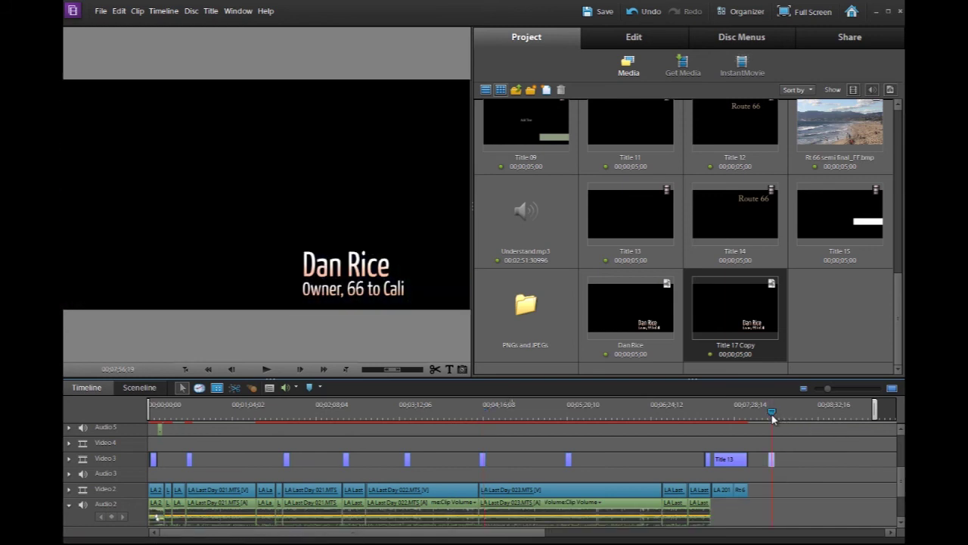
Add the second owner's name to the copied title, change the caption to 'Owners, 66 to Cali', and shift the clip
{"action": "double_click", "coordinate": [332, 267]}
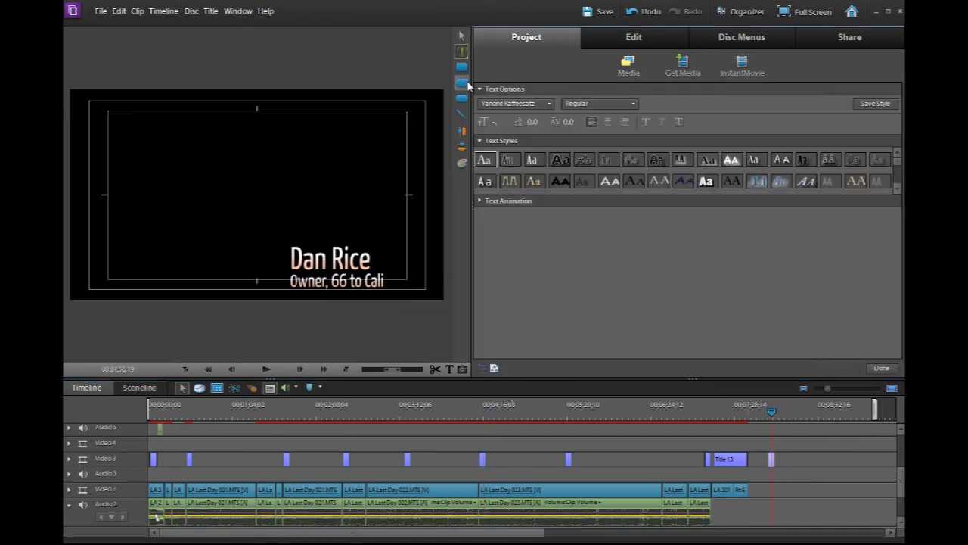
{"action": "left_click", "coordinate": [334, 259]}
{"action": "type", "text": "& Jessica"}
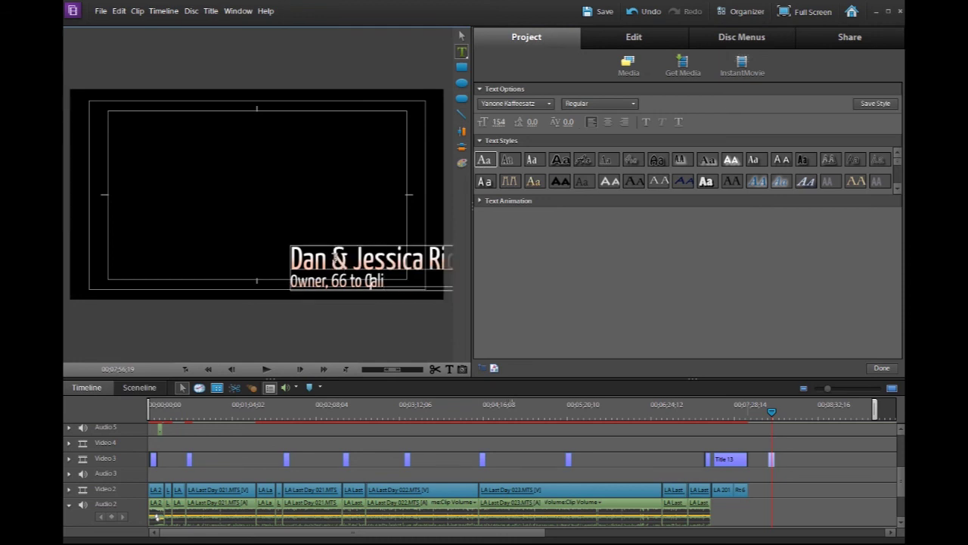
{"action": "left_click", "coordinate": [332, 281]}
{"action": "type", "text": "s,"}
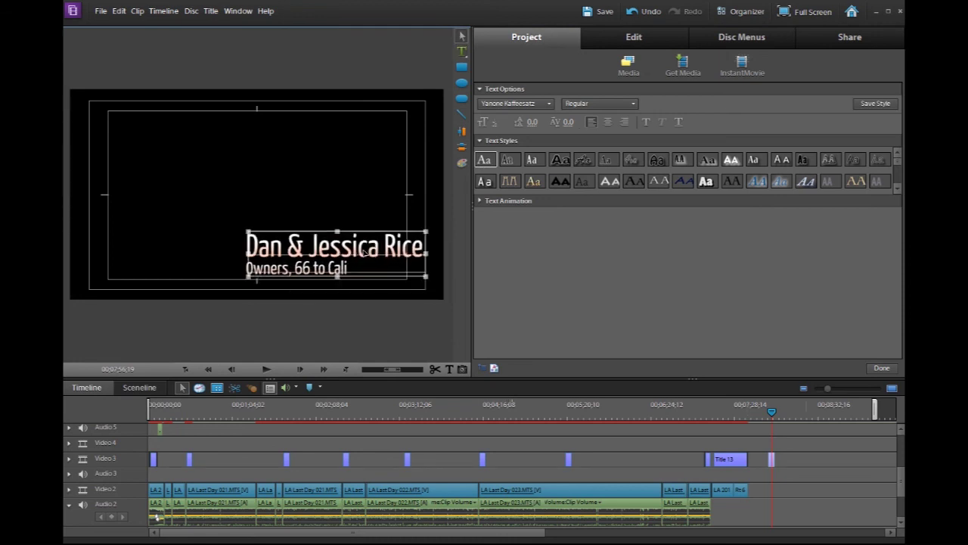
{"action": "left_click", "coordinate": [476, 461]}
{"action": "mouse_move", "coordinate": [485, 463]}
{"action": "left_mouse_down"}
{"action": "mouse_move", "coordinate": [773, 465]}
{"action": "mouse_move", "coordinate": [481, 468]}
{"action": "mouse_move", "coordinate": [480, 410]}
{"action": "mouse_move", "coordinate": [492, 411]}
{"action": "left_mouse_up"}
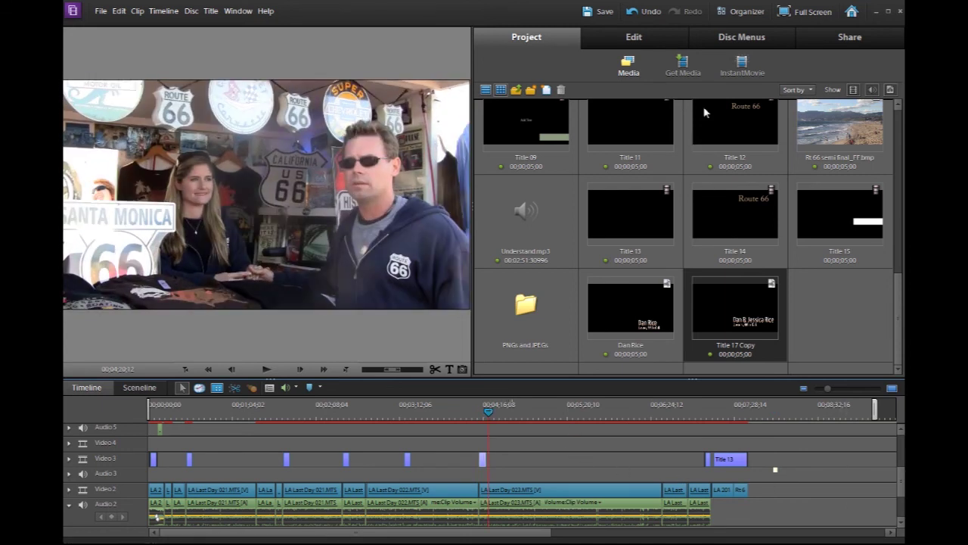
Set up an online share to YouTube keeping the Flash Video for YouTube preset
{"action": "left_click", "coordinate": [875, 40]}
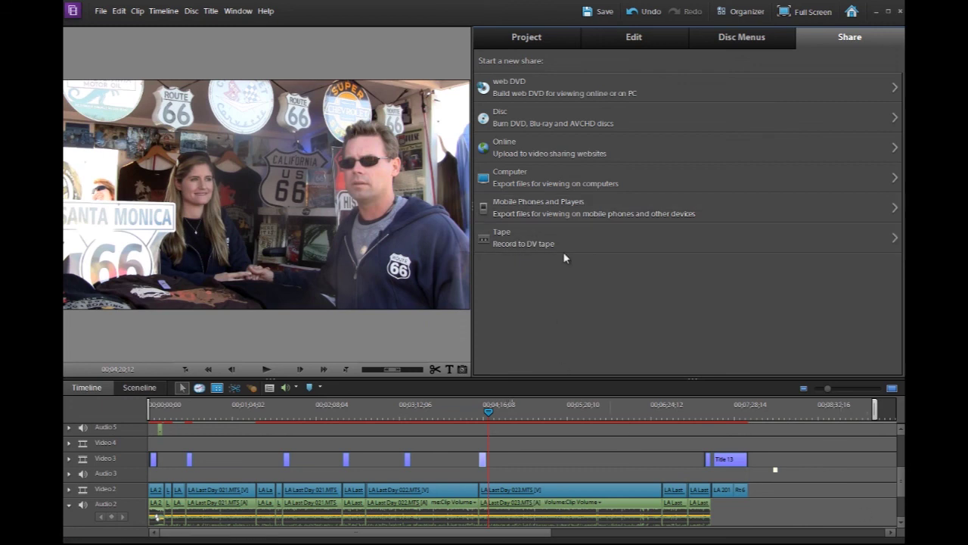
{"action": "left_click", "coordinate": [518, 153]}
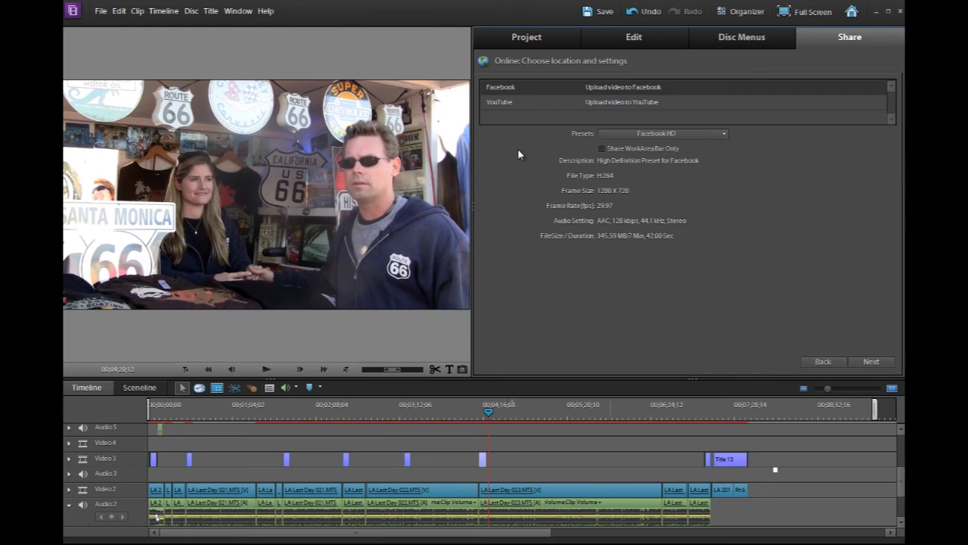
{"action": "left_click", "coordinate": [514, 102]}
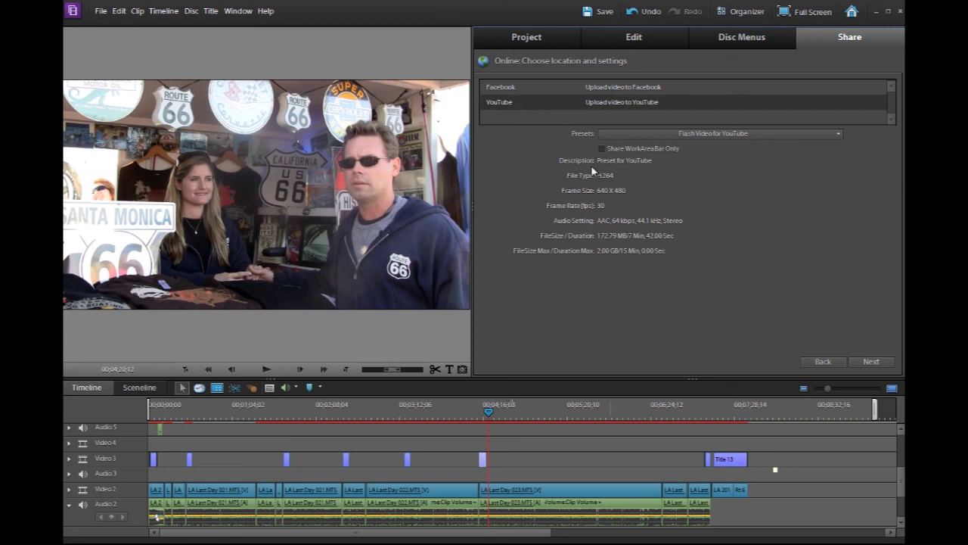
{"action": "left_click", "coordinate": [742, 134]}
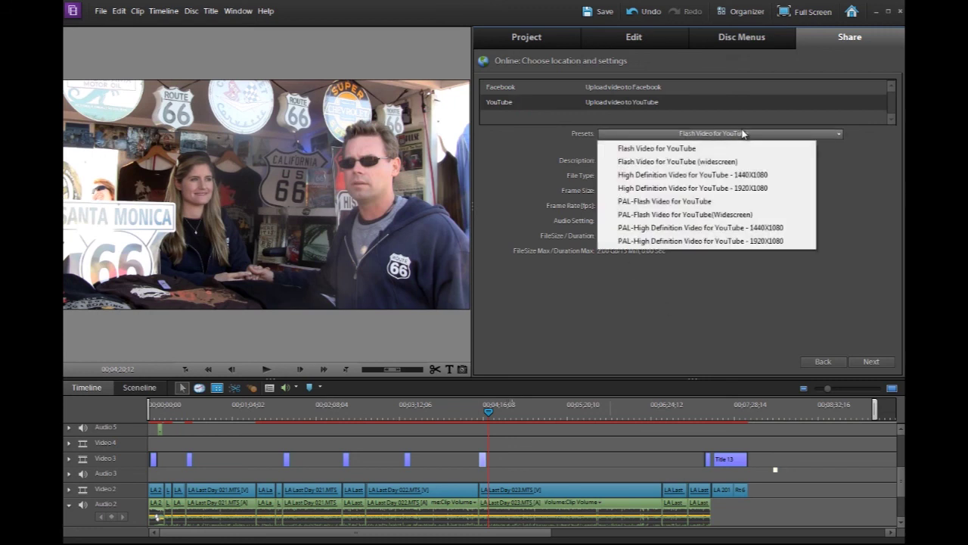
{"action": "left_click", "coordinate": [832, 190]}
{"action": "left_click", "coordinate": [872, 363]}
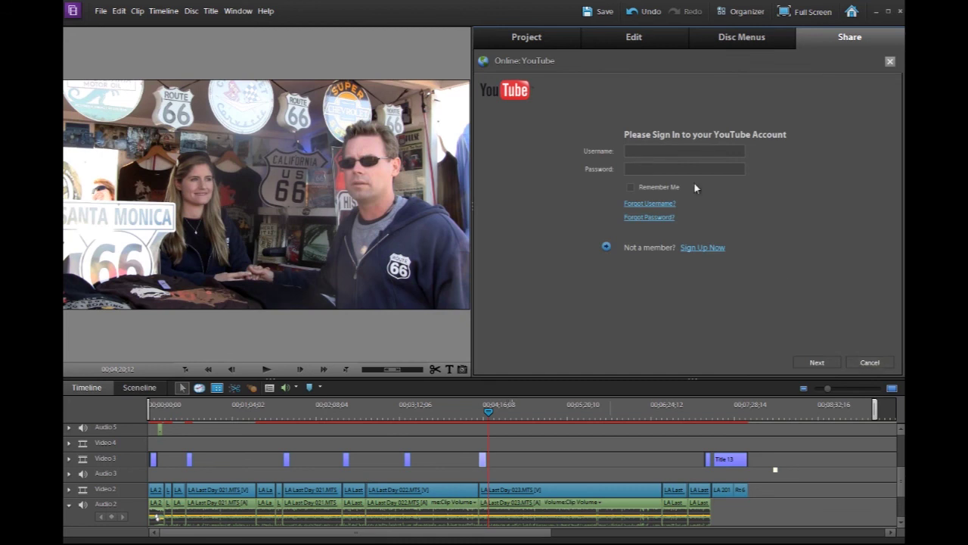
Abandon the YouTube upload and save the movie to the computer as MPEG with the HD 720p 30 preset
{"action": "left_click", "coordinate": [869, 362]}
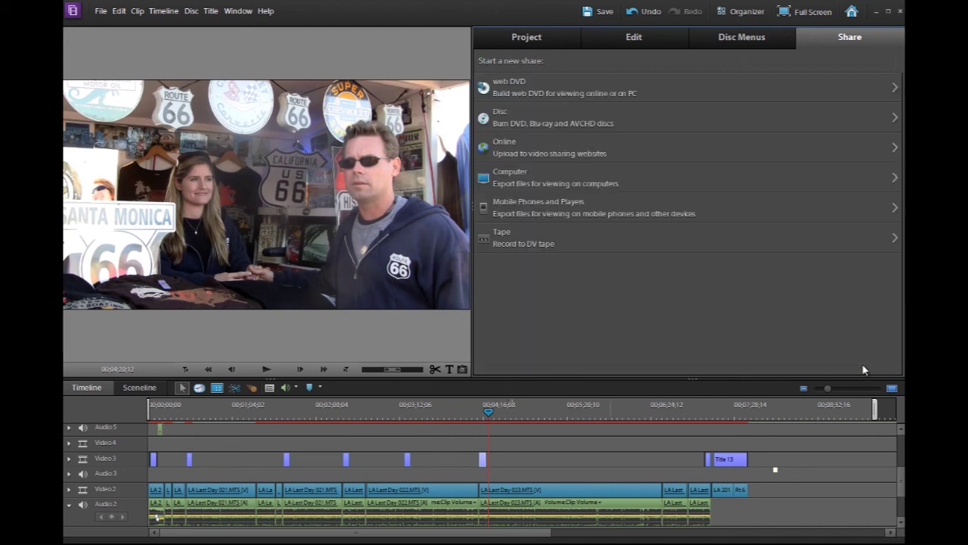
{"action": "left_click", "coordinate": [588, 189]}
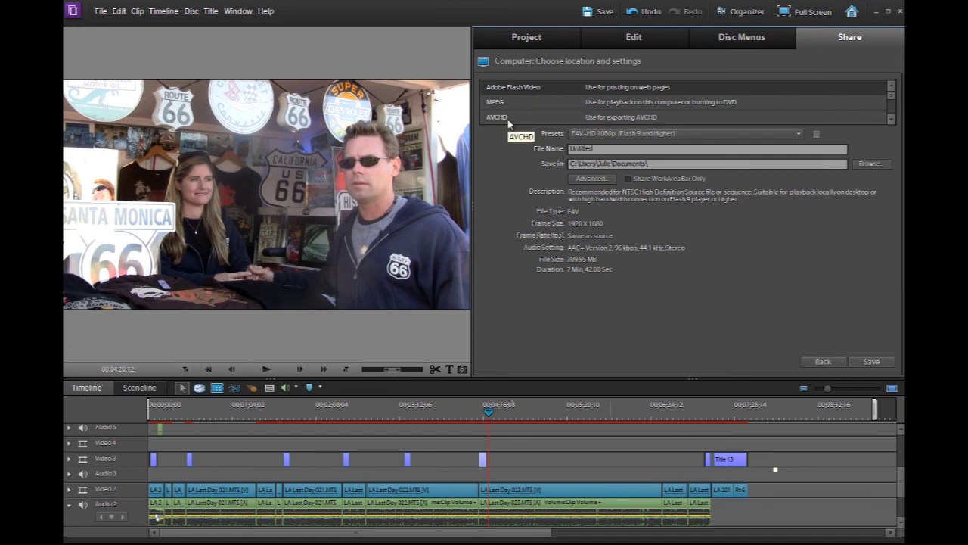
{"action": "left_click", "coordinate": [644, 104]}
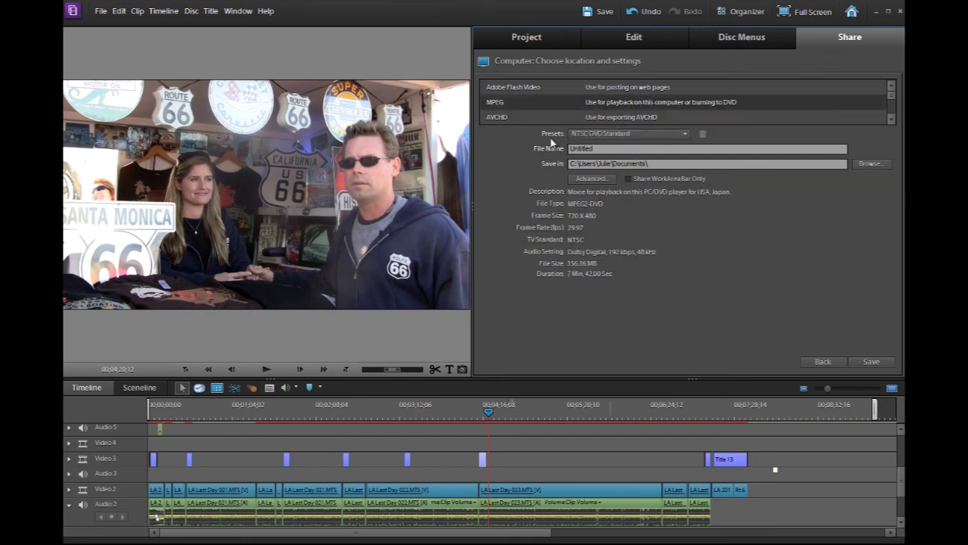
{"action": "left_click", "coordinate": [611, 134]}
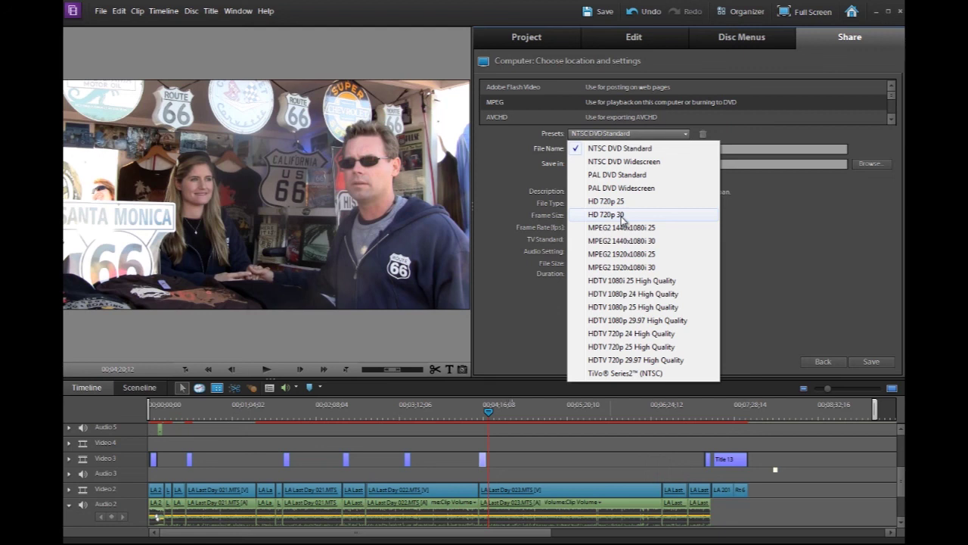
{"action": "left_click", "coordinate": [621, 216]}
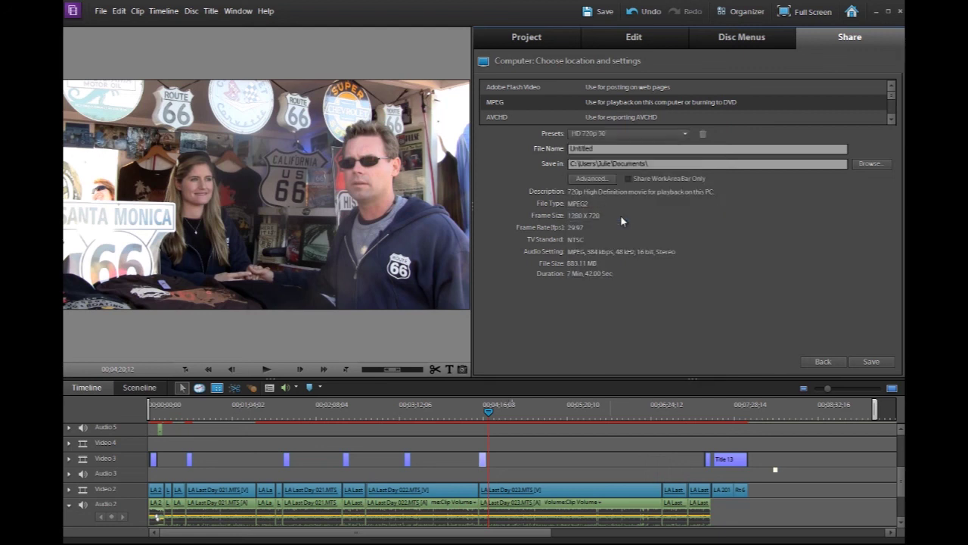
{"action": "left_click", "coordinate": [870, 363]}
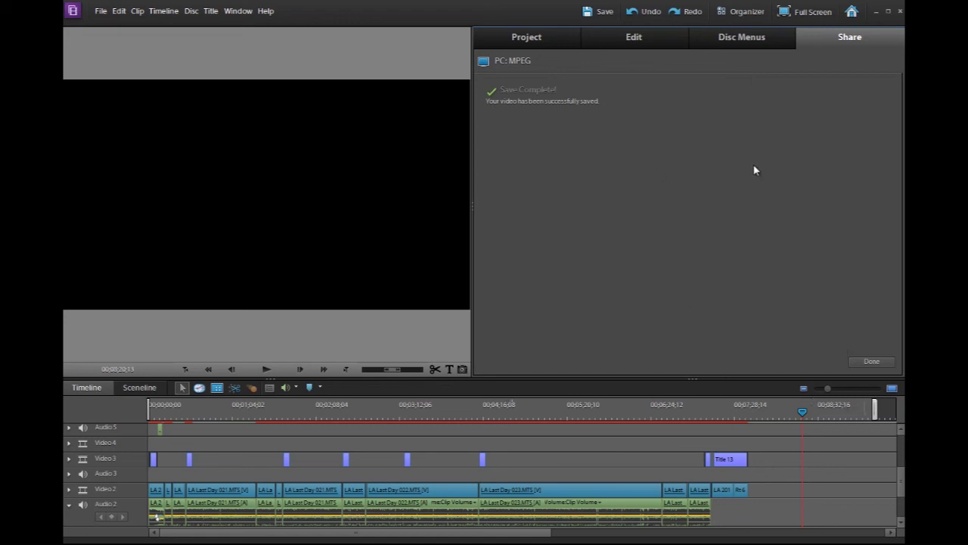
{"action": "left_click", "coordinate": [872, 361]}
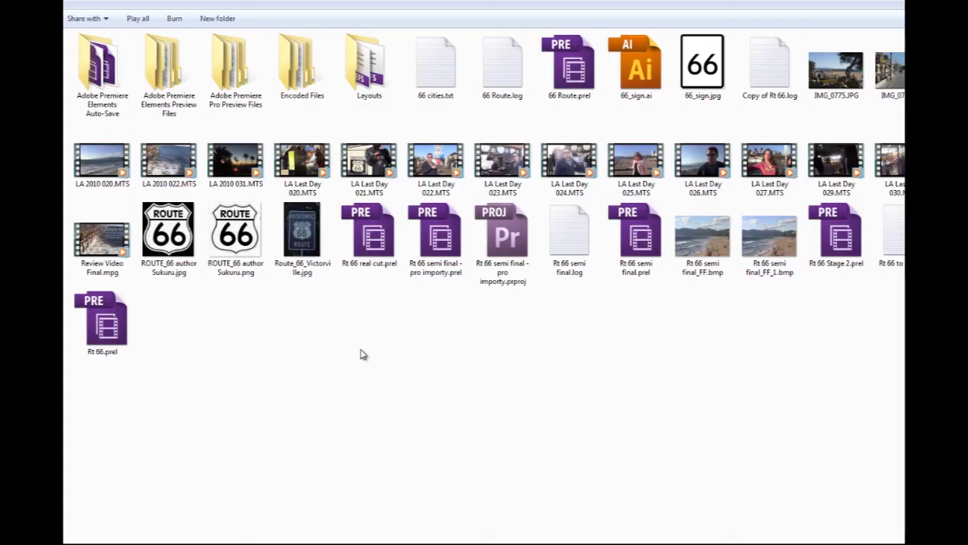
Play Review Video Final.mpg in Windows Media Player and pause on the Historic California Route 66 sign
{"action": "left_click", "coordinate": [96, 243]}
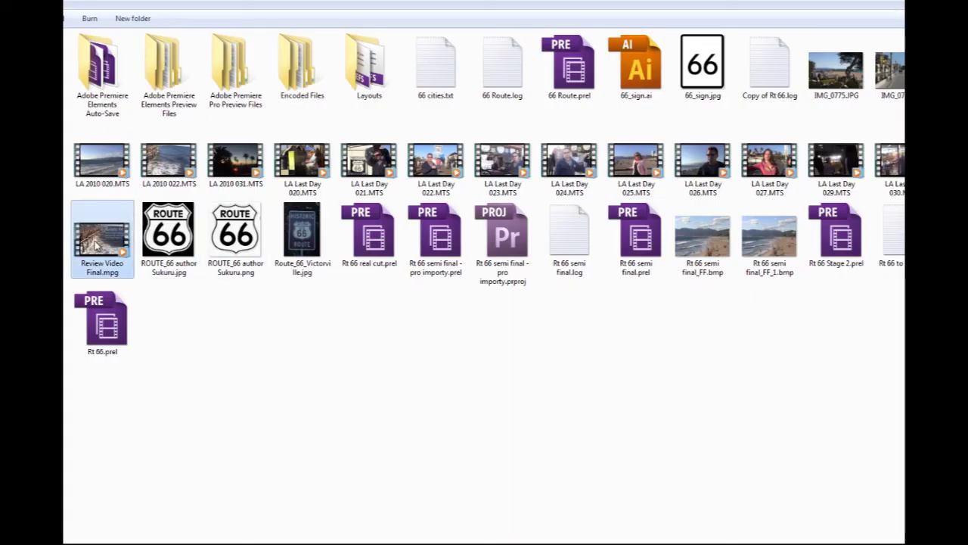
{"action": "double_click", "coordinate": [97, 243]}
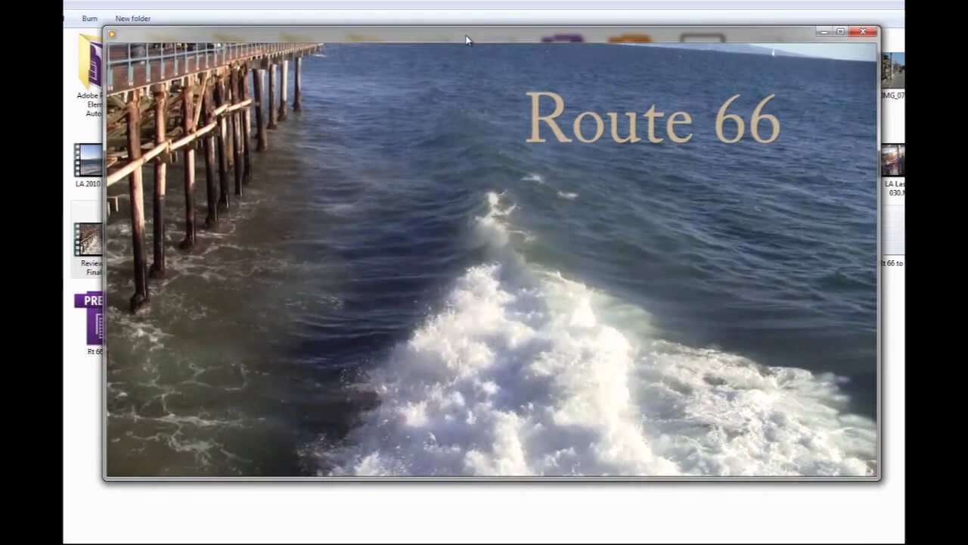
{"action": "left_click_drag", "start_coordinate": [466, 39], "coordinate": [488, 51]}
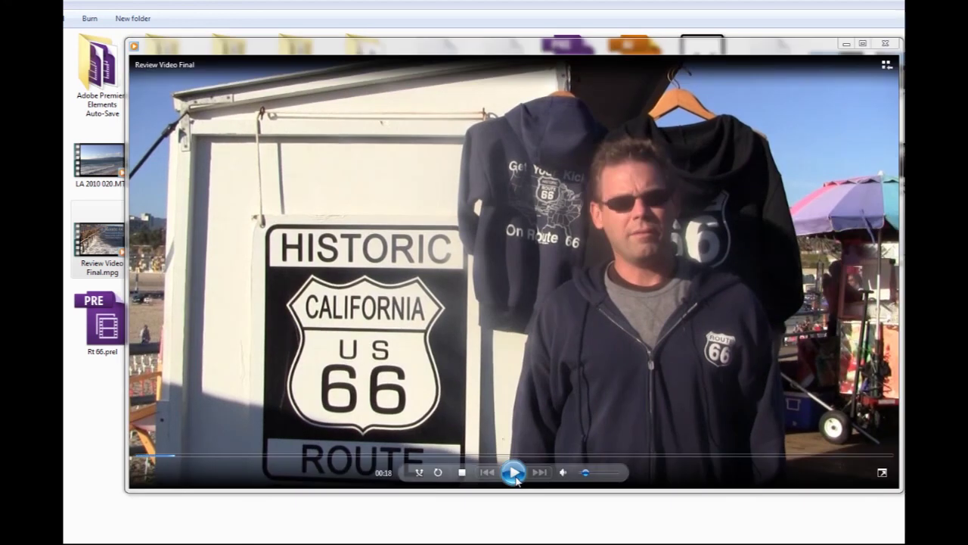
{"action": "left_click", "coordinate": [513, 472]}
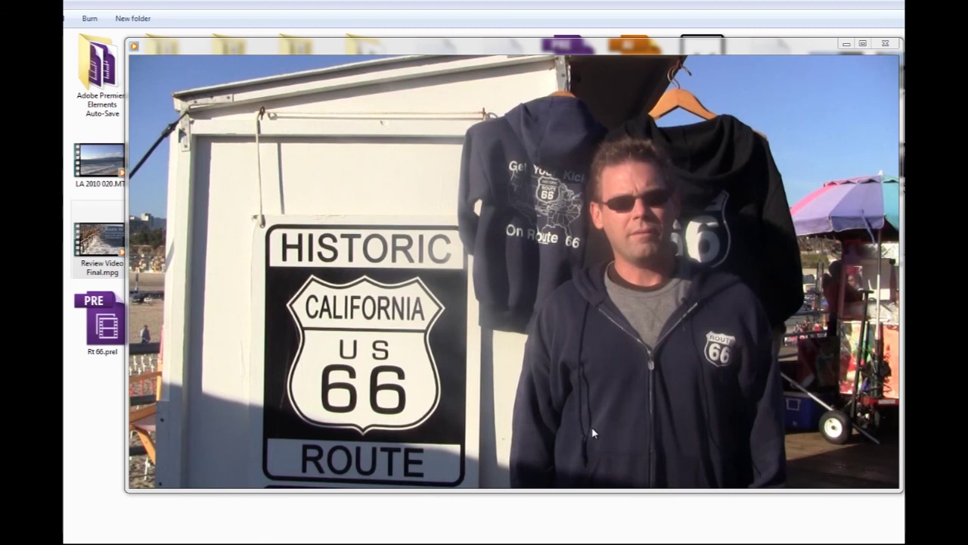
{"action": "mouse_move", "coordinate": [680, 265]}
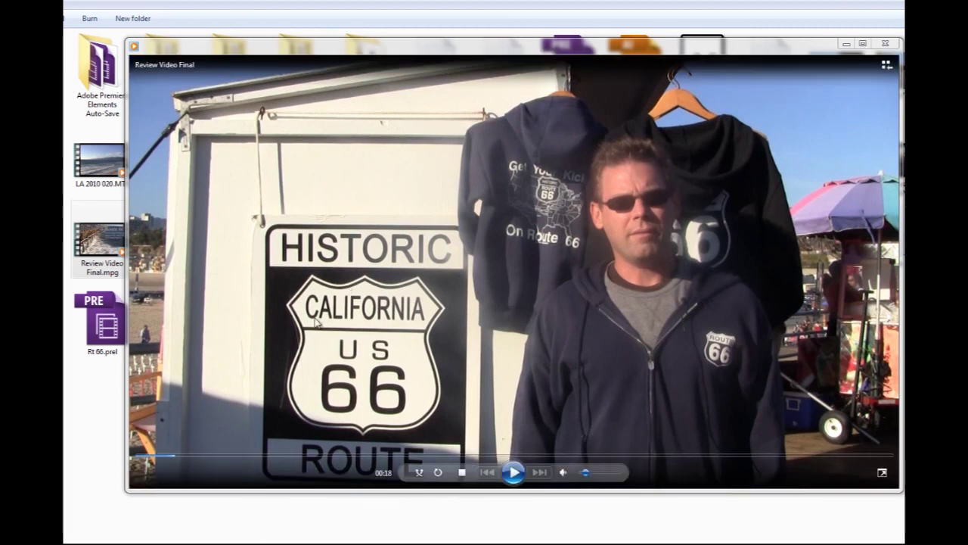
Jump to the Santa Monica beach credits near the end and pause them at 07:33
{"action": "left_click", "coordinate": [811, 457]}
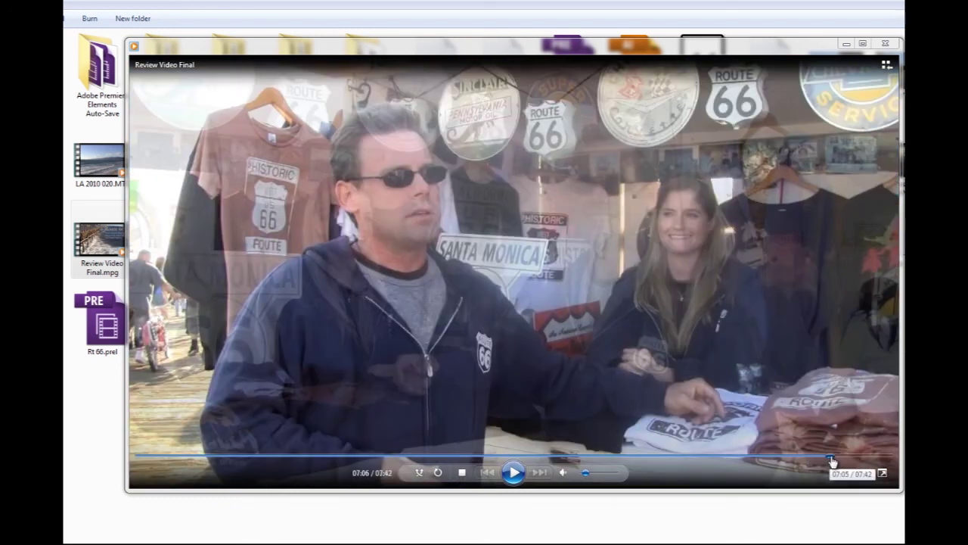
{"action": "left_click", "coordinate": [842, 456]}
{"action": "left_click", "coordinate": [514, 472]}
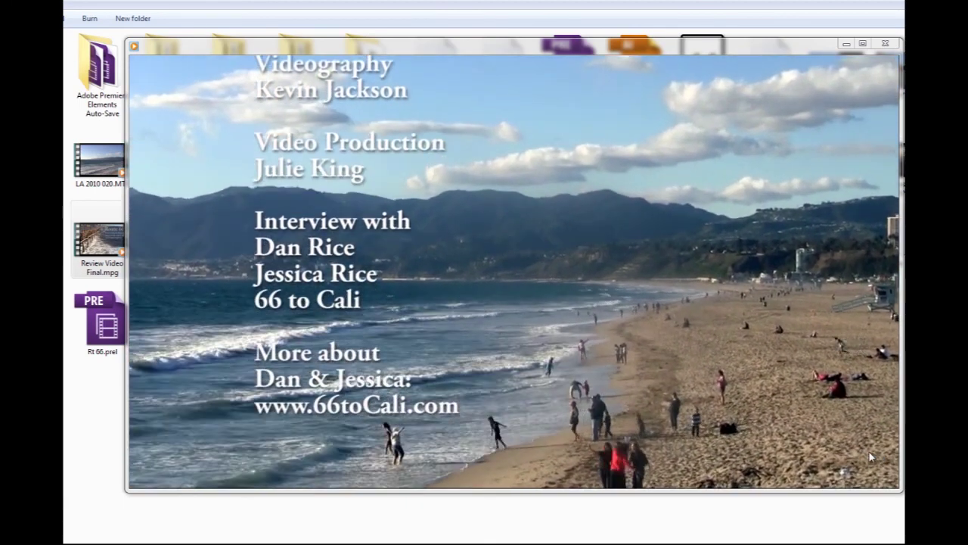
{"action": "mouse_move", "coordinate": [729, 408]}
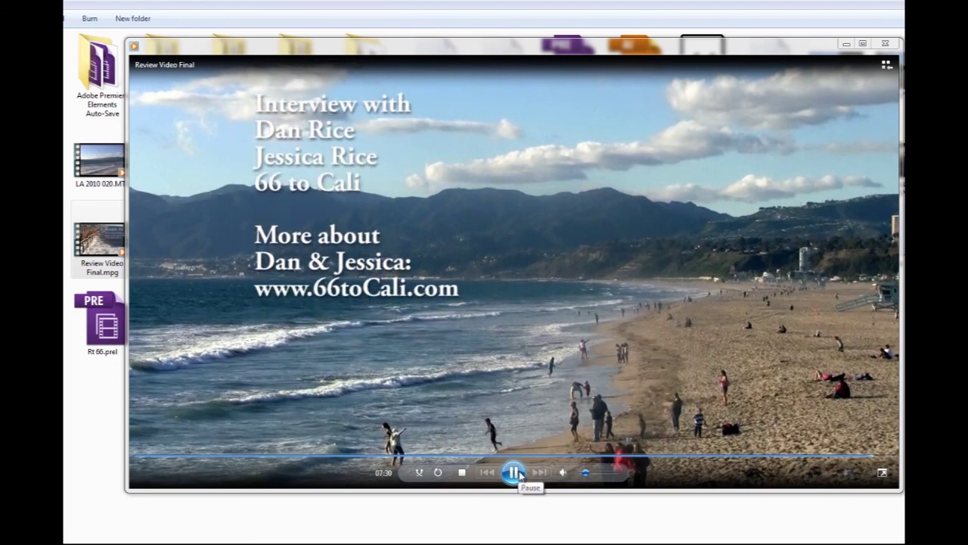
{"action": "left_click", "coordinate": [514, 472]}
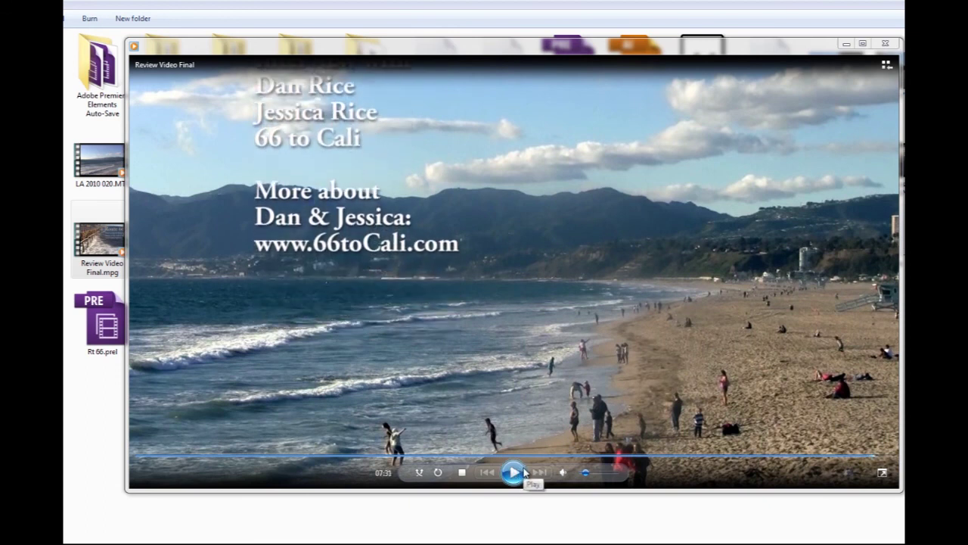